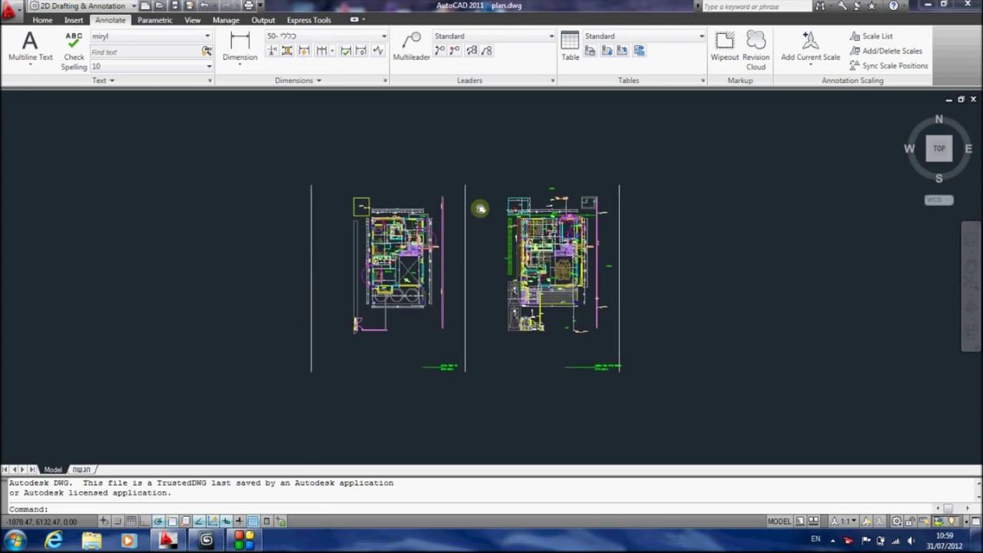
Step: Erase the entire left floor plan, keeping the ground-floor plan on the right
scroll(545, 244, "up", 4)
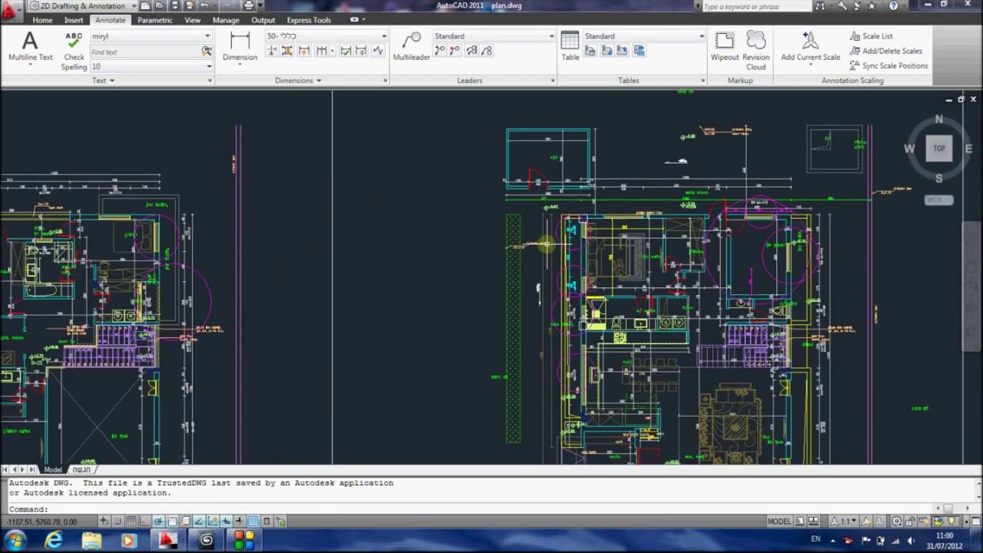
scroll(641, 284, "up", 5)
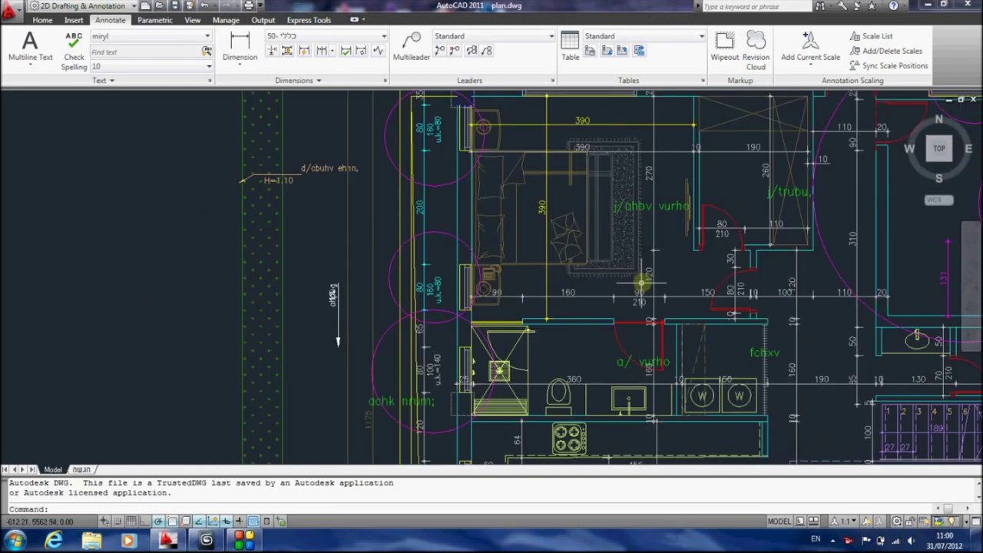
scroll(641, 278, "down", 3)
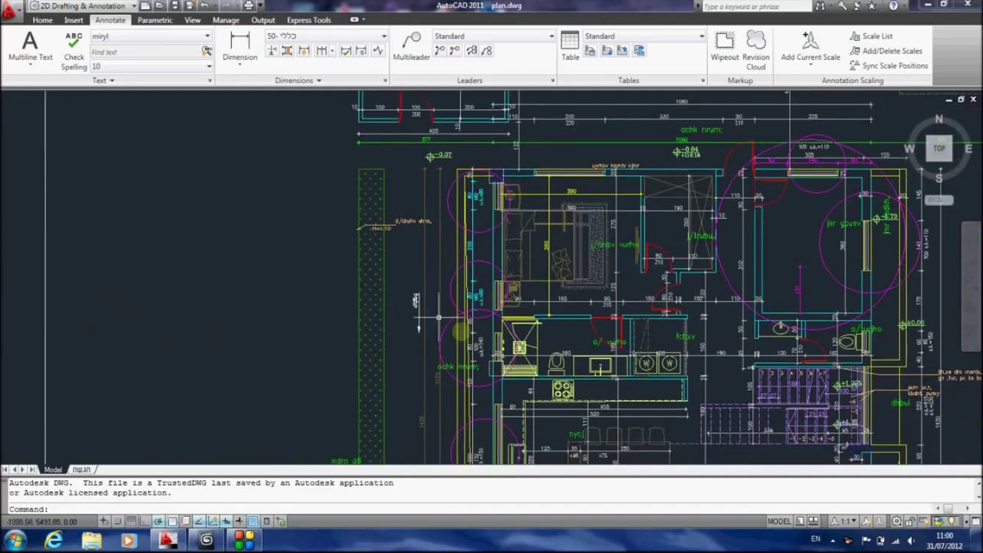
scroll(638, 250, "down", 6)
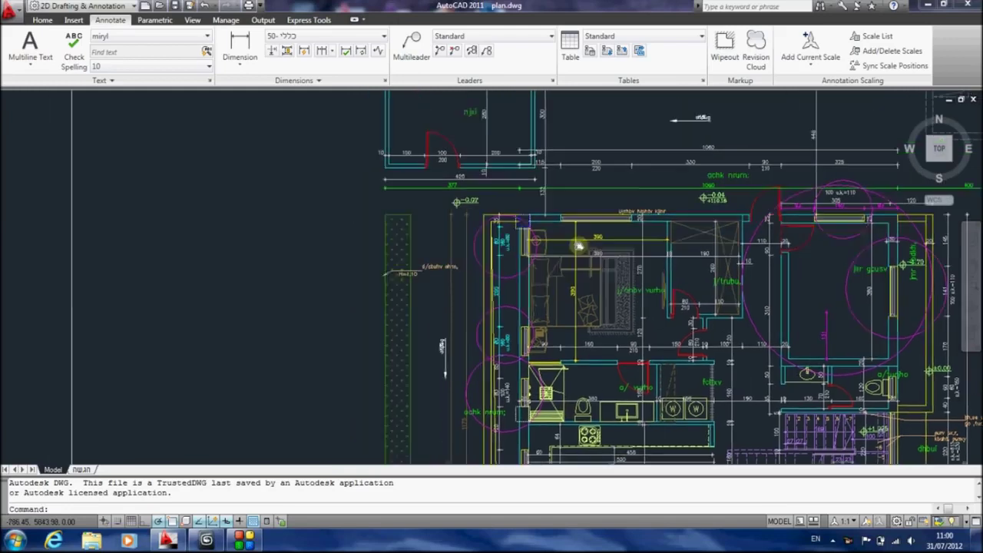
middle_click_drag(441, 231, 474, 213)
left_click(405, 155)
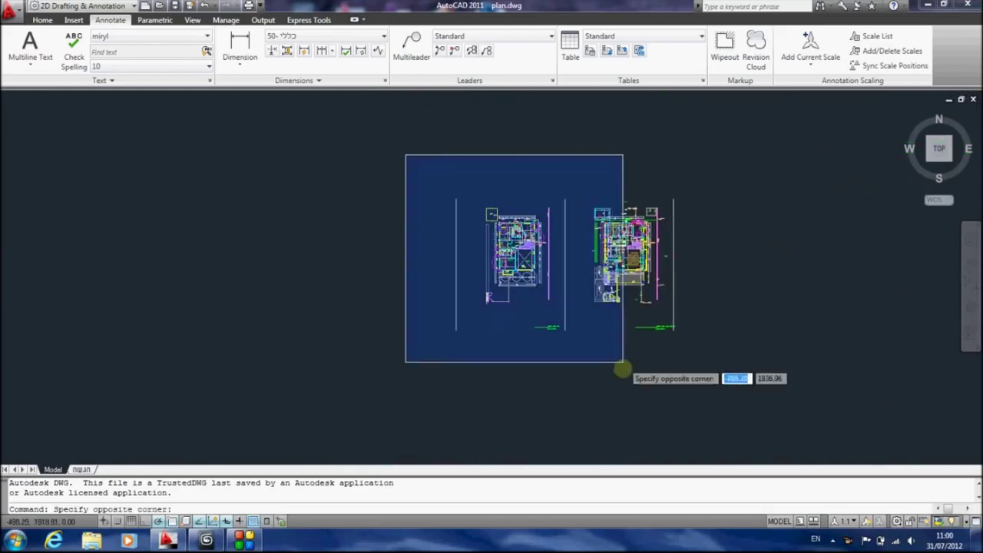
left_click(577, 376)
key("Delete")
Step: Erase the right-hand portion of the remaining plan, including the boundary lines, safe room, purple stairs and title text
scroll(691, 273, "up", 3)
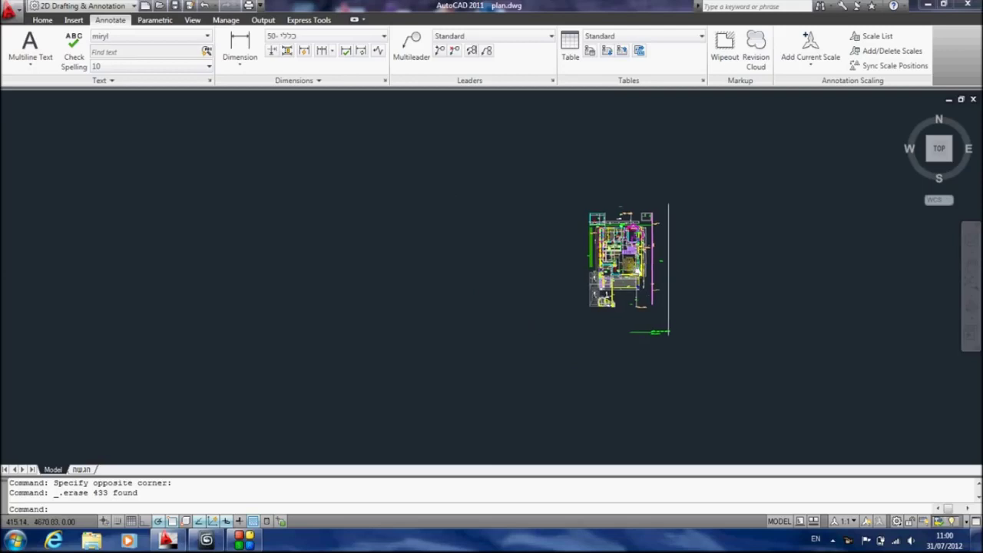
left_click(741, 118)
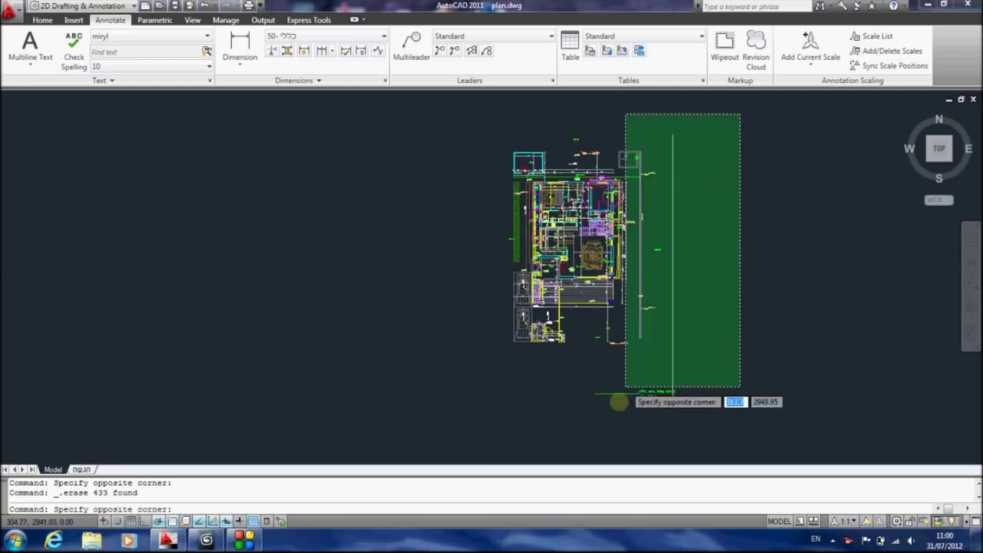
left_click(599, 424)
scroll(606, 330, "up", 6)
mouse_move(609, 300)
middle_mouse_down()
mouse_move(606, 338)
mouse_move(637, 426)
middle_mouse_up()
middle_click_drag(507, 229, 549, 285)
scroll(548, 284, "up", 2)
key("Delete")
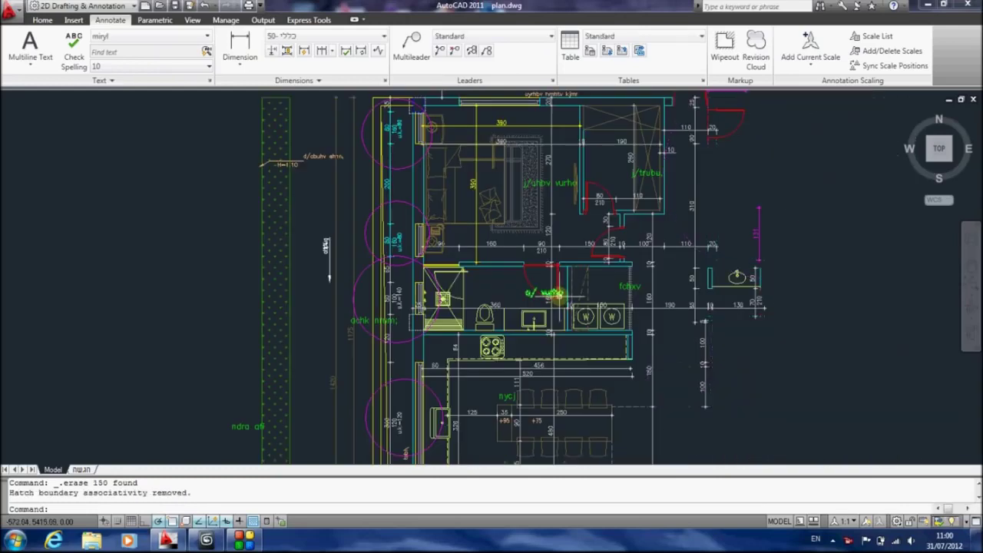
Step: Erase the hatched hedge strip and its nearby labels along the plan's left edge
scroll(669, 310, "down", 5)
scroll(501, 201, "down", 2)
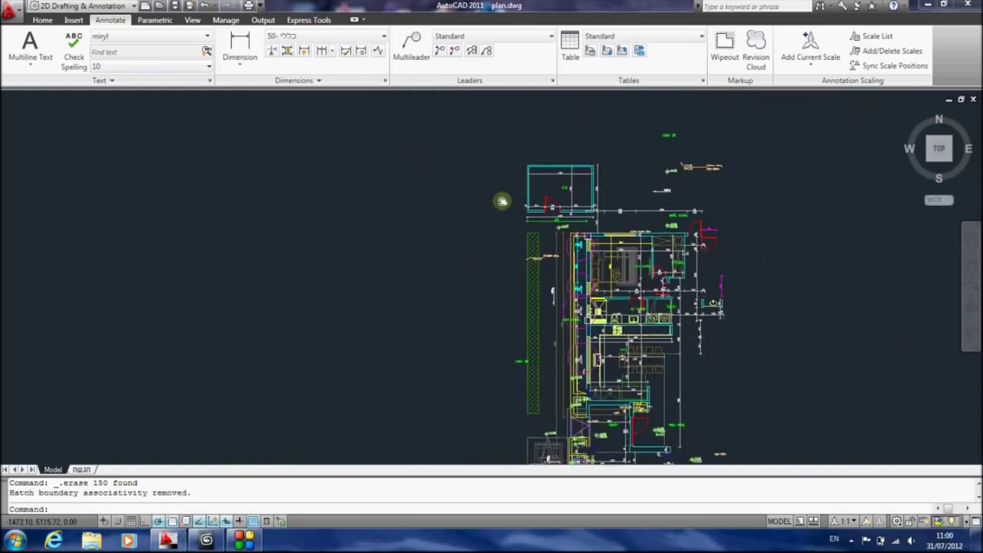
left_click(457, 137)
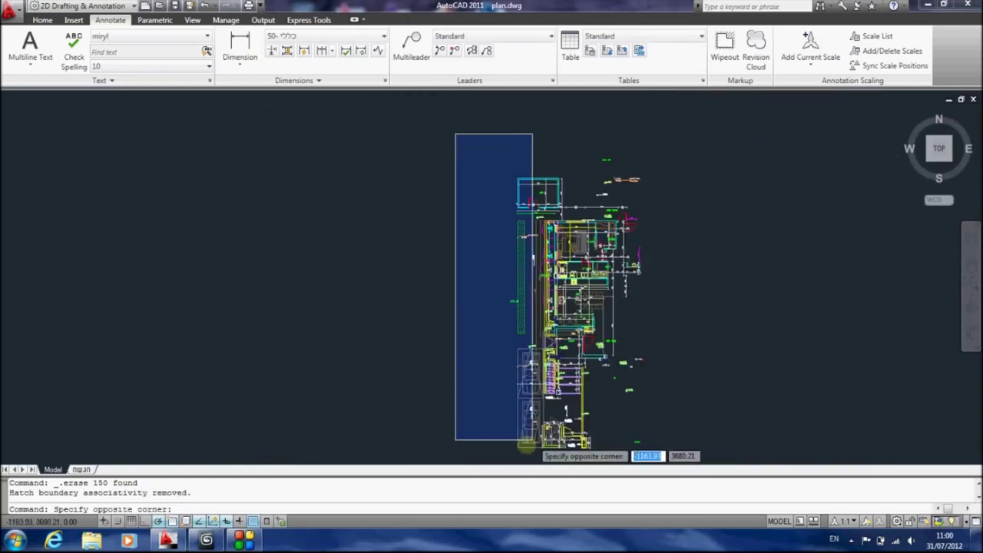
left_click(527, 460)
key("Delete")
left_click(687, 459)
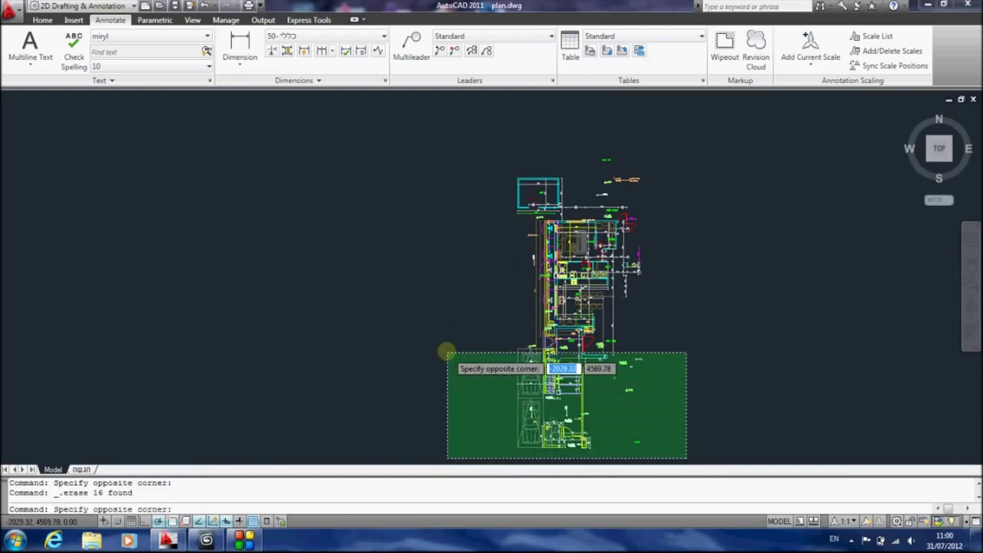
left_click(443, 299)
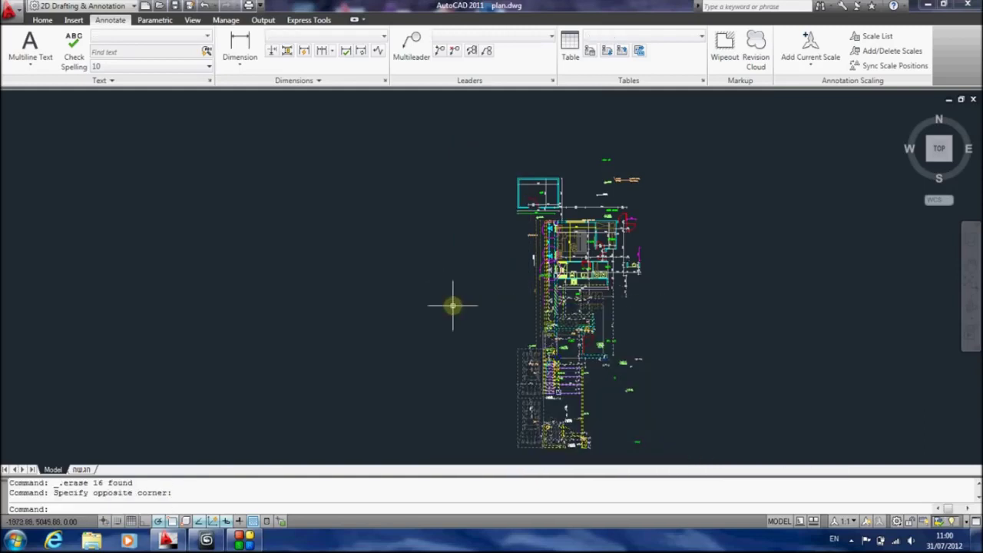
scroll(531, 271, "up", 3)
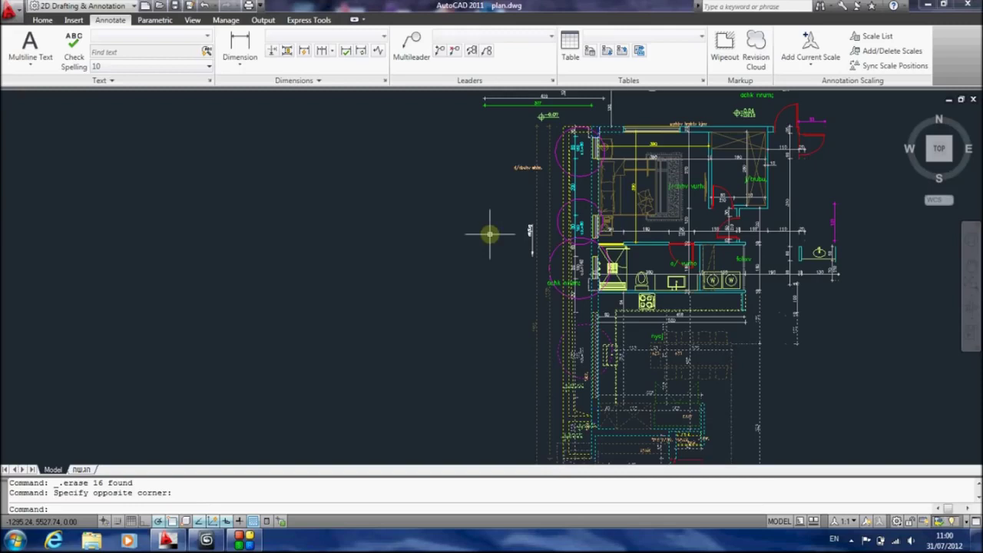
key("Escape")
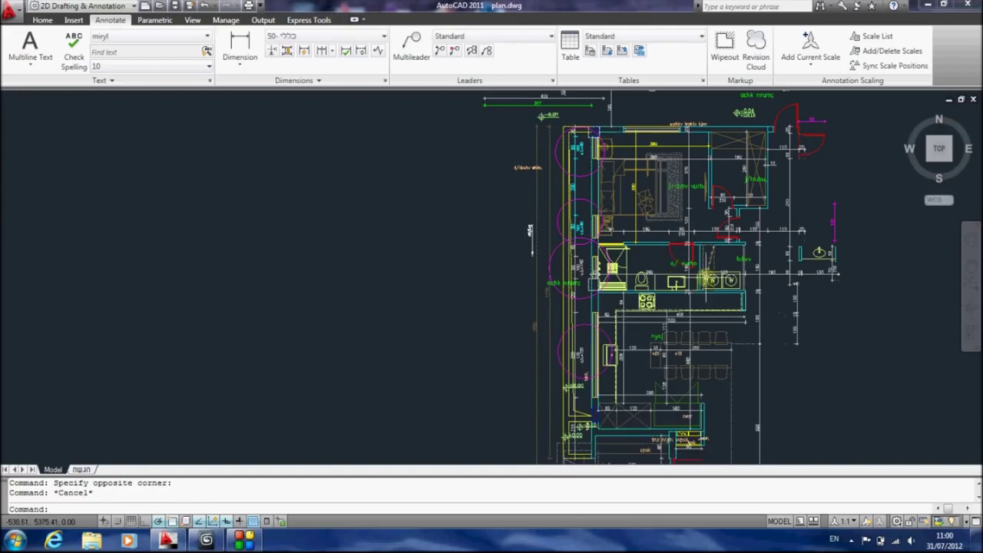
Step: Draw a horizontal polyline across the full width of the plan, just below the master bedroom
type("pl")
key("Return")
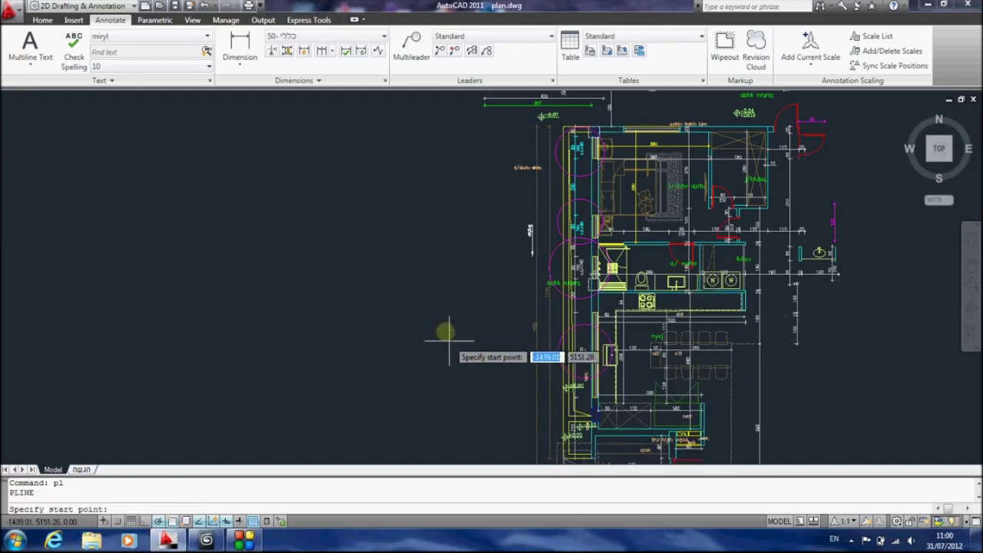
left_click(454, 250)
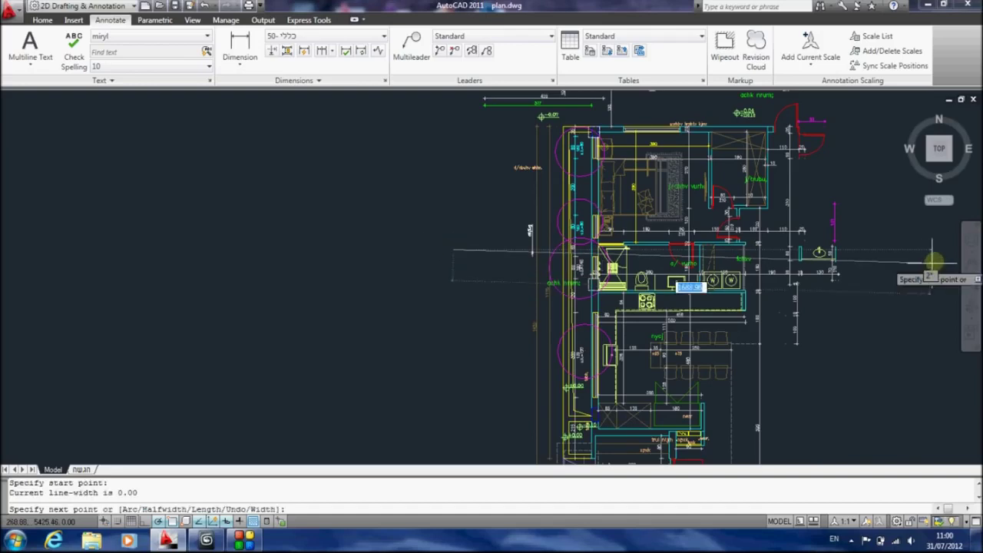
left_click(931, 251)
key("Escape")
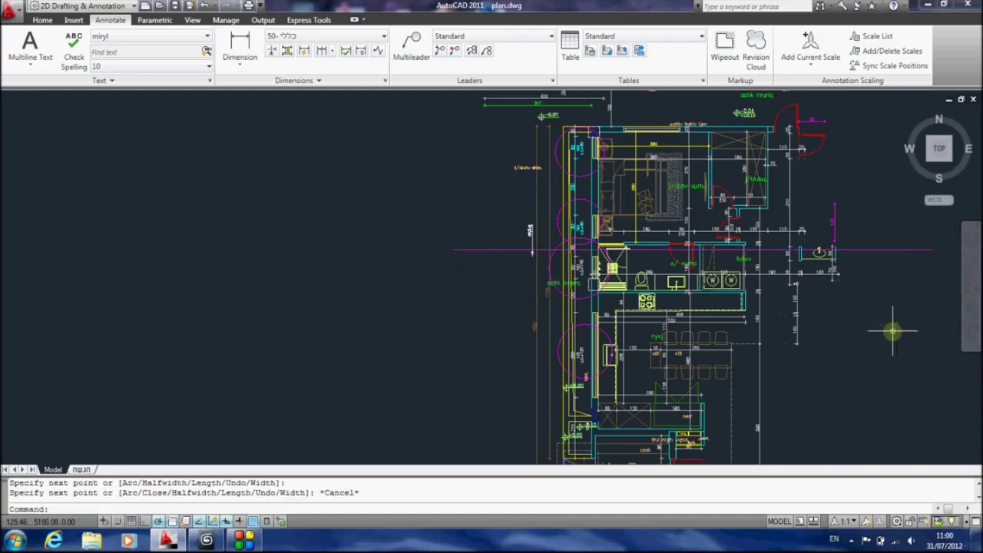
Step: Trim the plan geometry below the horizontal polyline, using that polyline as the cutting edge
key("Return")
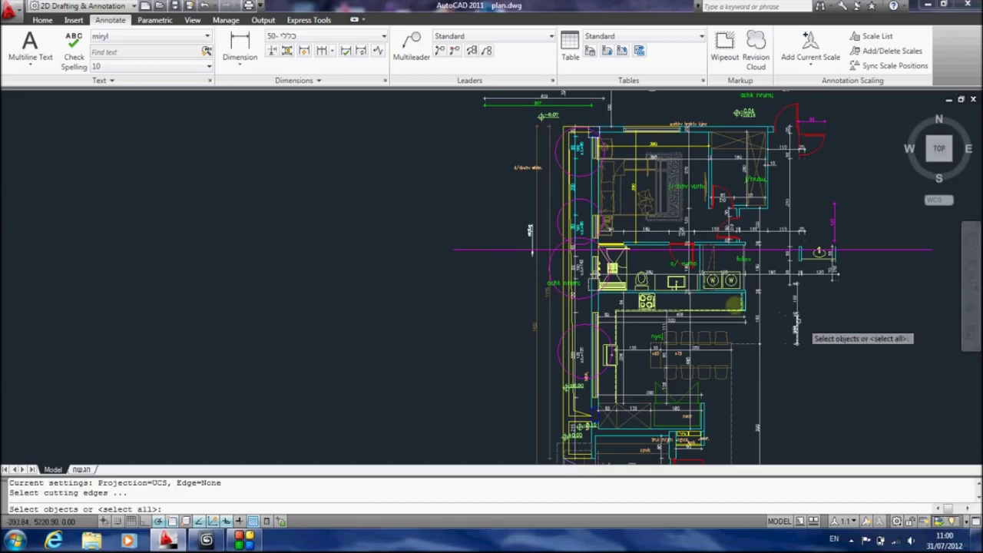
left_click(509, 250)
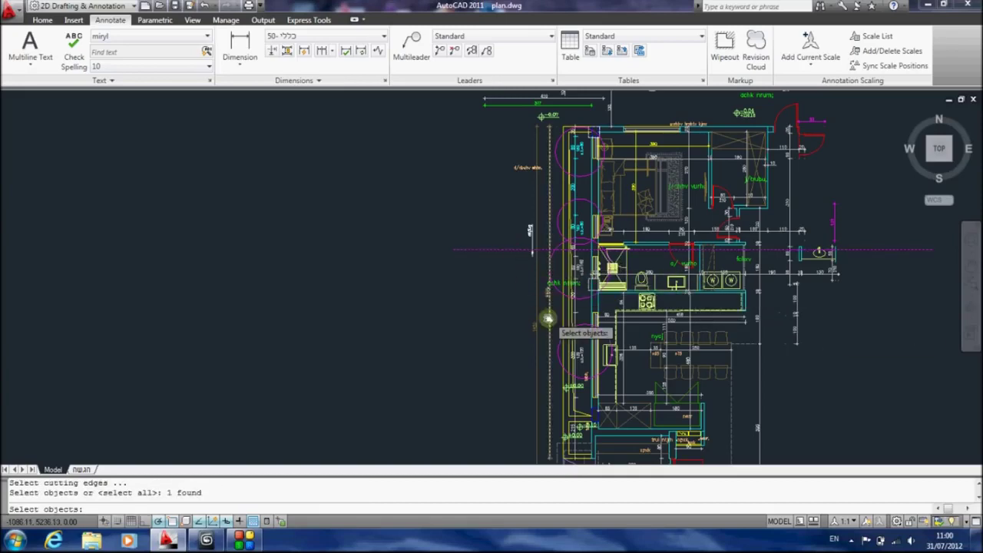
scroll(478, 235, "down", 2)
key("Return")
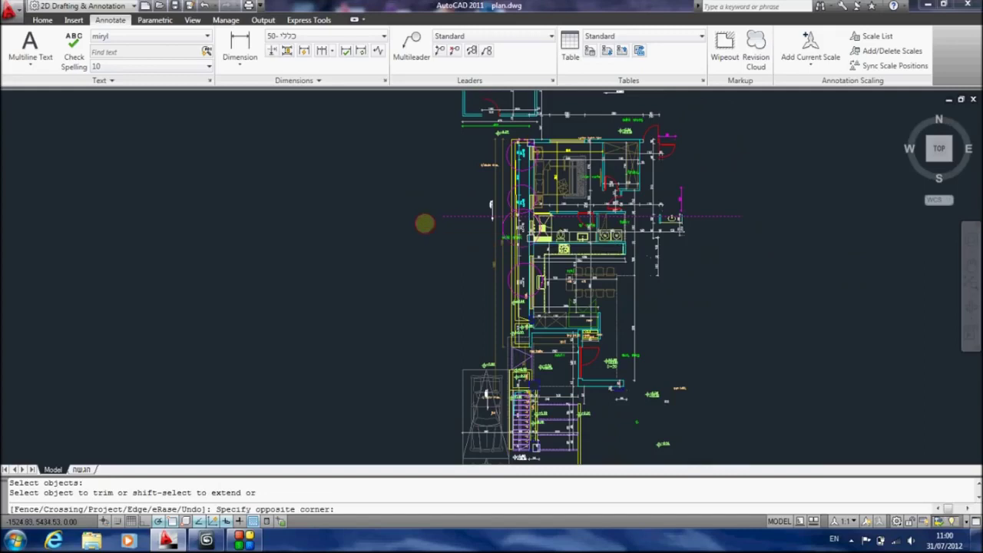
left_click(424, 223)
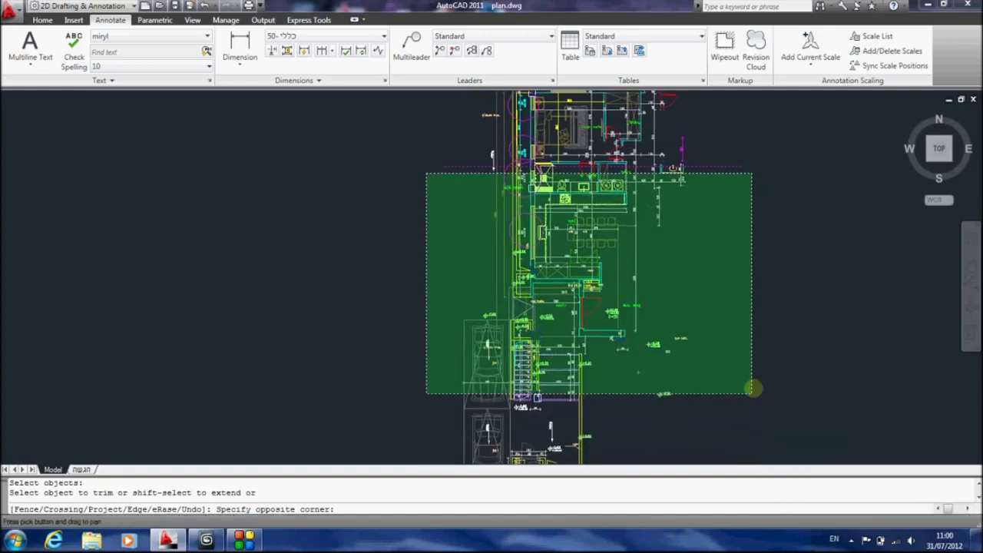
scroll(747, 384, "down", 4)
left_click(755, 436)
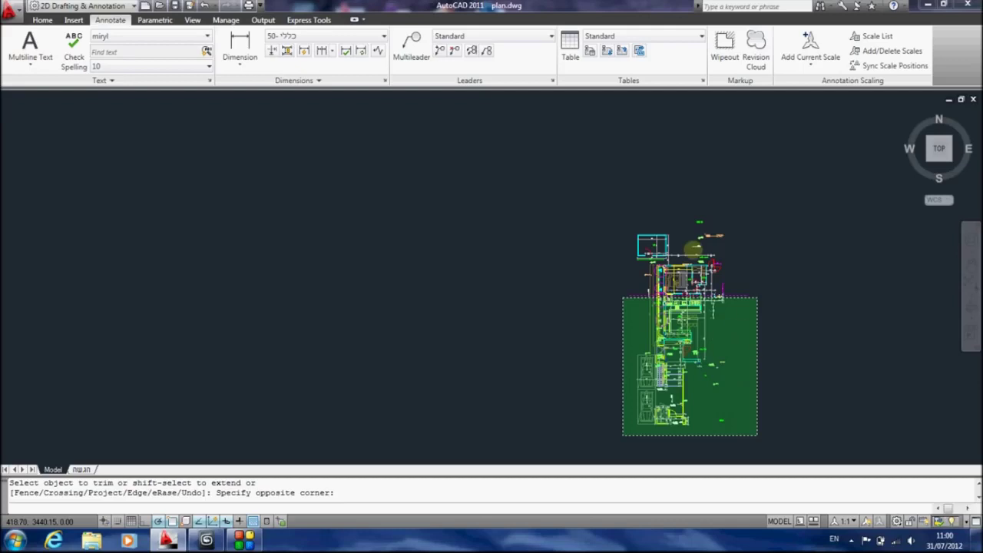
scroll(673, 285, "up", 5)
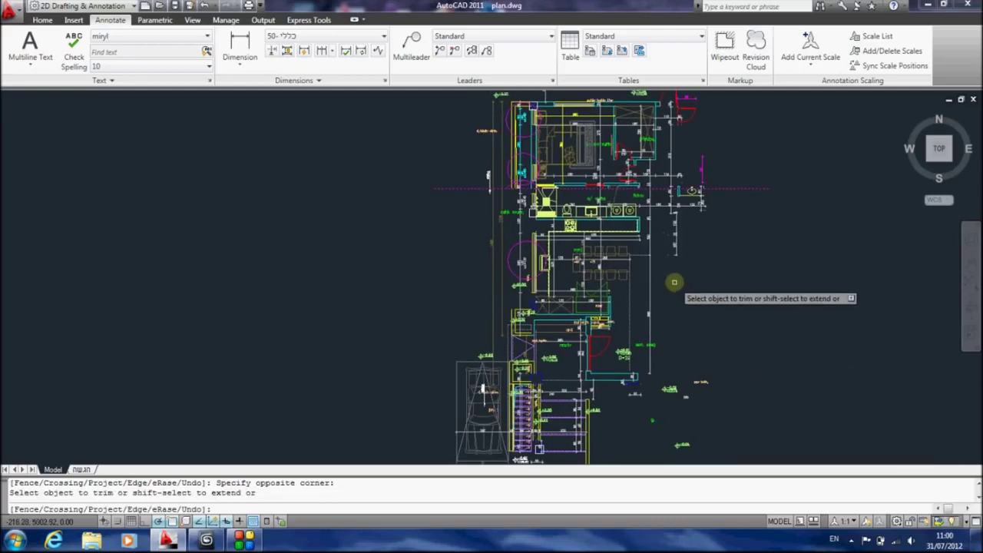
key("Escape")
key("Escape")
key("Escape")
Step: Erase the horizontal cutting polyline and the kitchen, dining and entrance objects below the bathroom
left_click(726, 188)
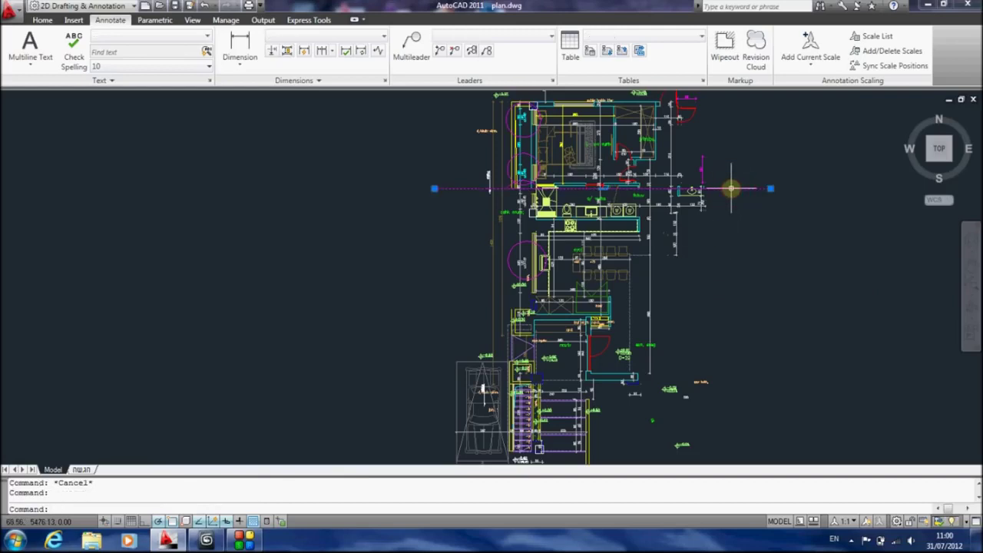
key("Delete")
left_click(428, 203)
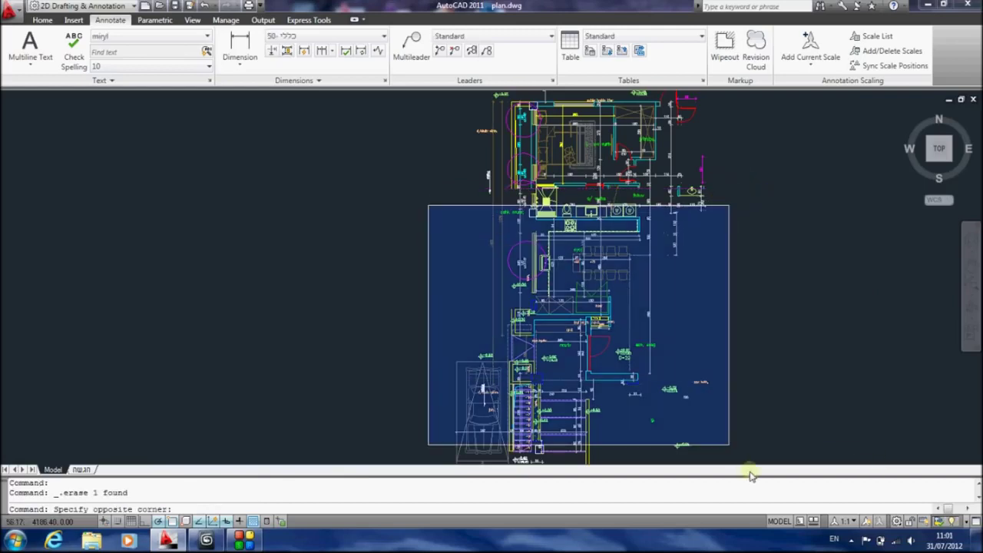
left_click(778, 418)
key("Delete")
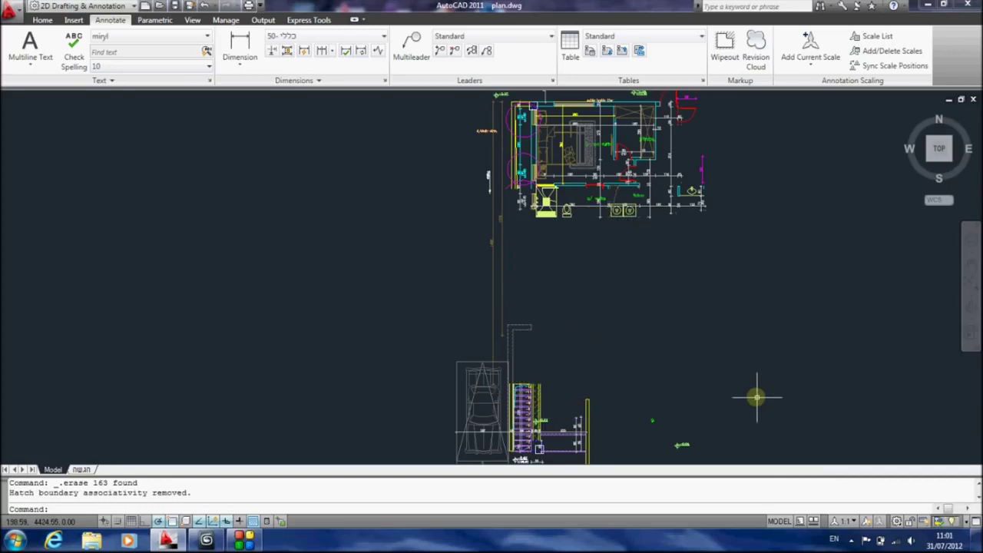
Step: Erase the leftover parking spaces, stairs, walls and long vertical dimensions below the bedroom area
scroll(769, 318, "down", 3)
left_click(499, 238)
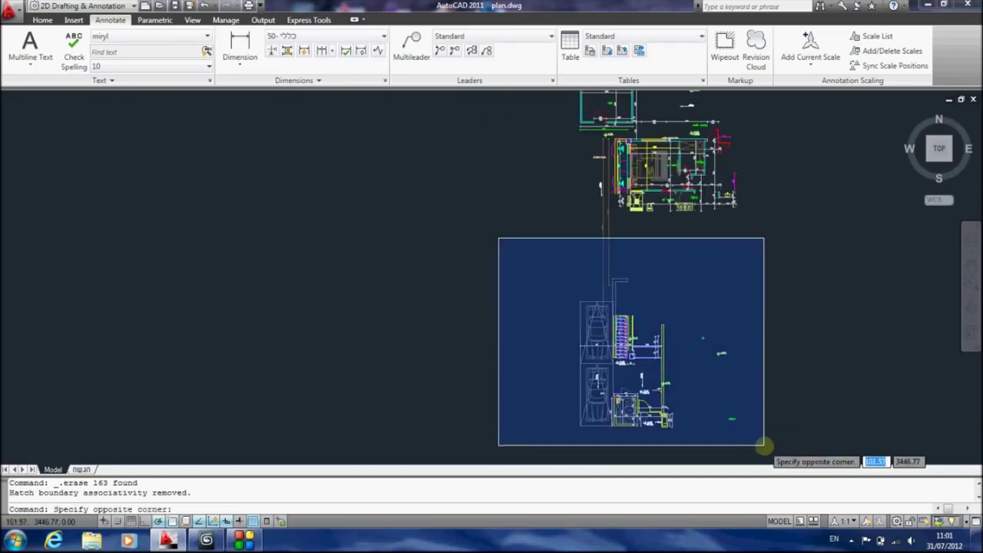
left_click(762, 443)
key("Delete")
left_click(662, 350)
left_click(558, 252)
key("Delete")
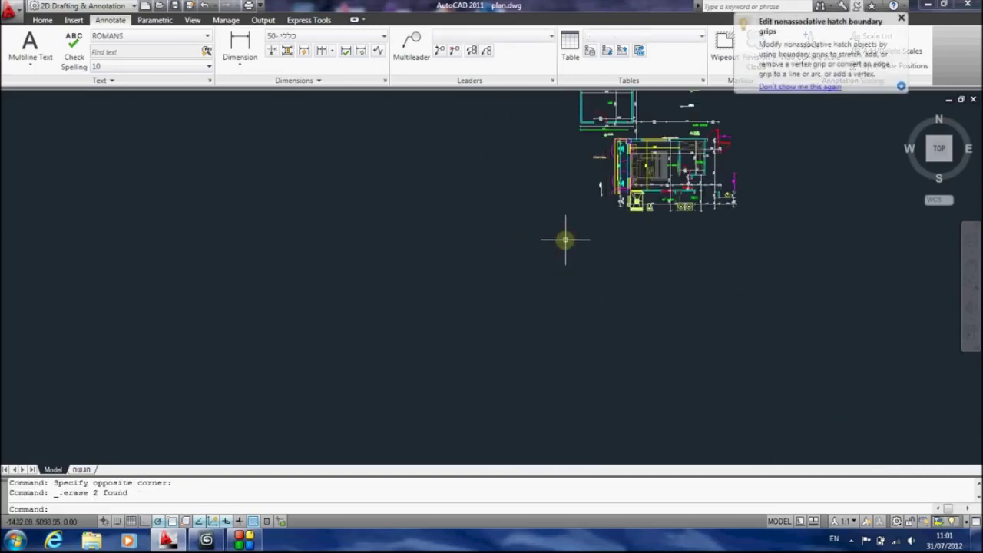
Step: Erase the detached storage room outline and the annotations along the left of the bedroom area
scroll(604, 248, "up", 2)
left_click(622, 265)
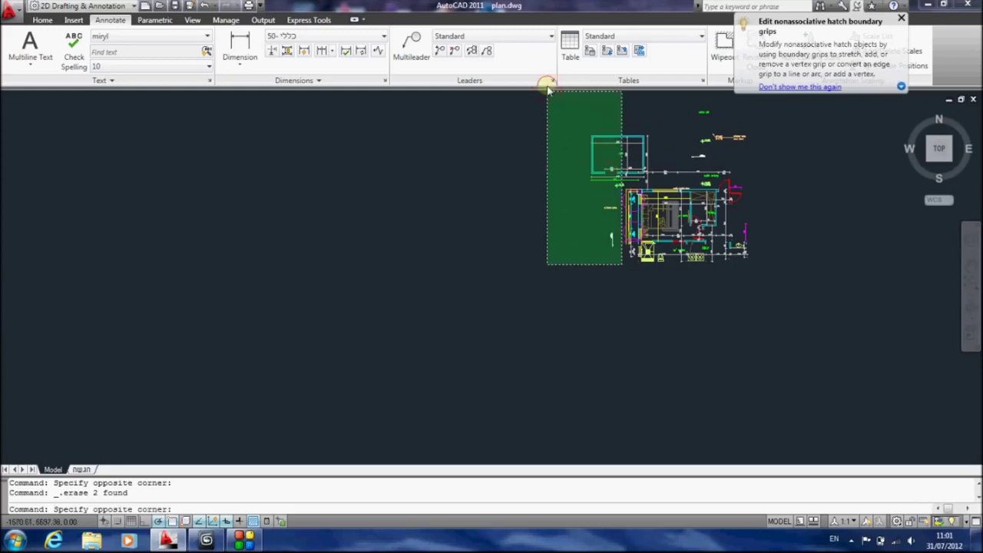
left_click(550, 88)
key("Delete")
Step: Erase the leftover annotations and the dimension chain above the bedroom's upper wall
left_click(611, 121)
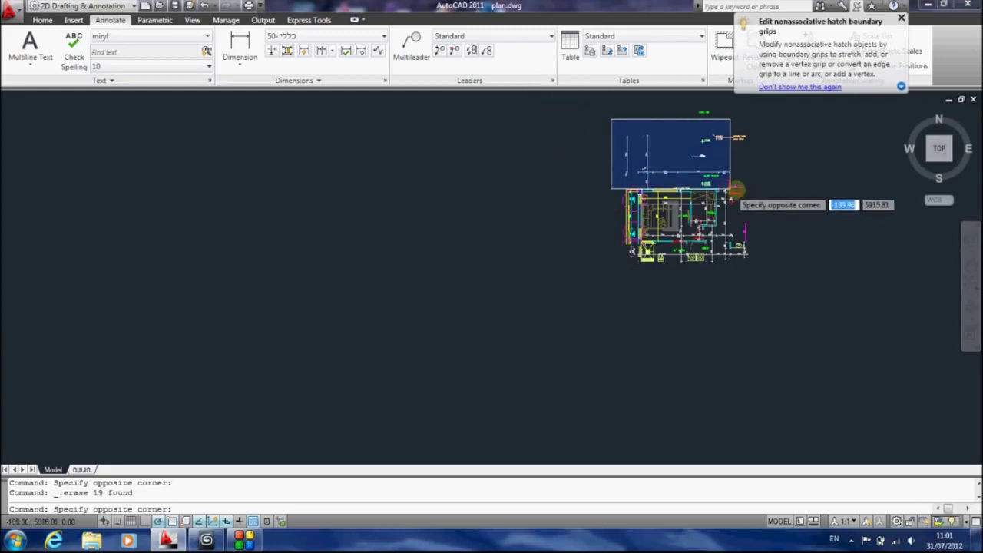
left_click(760, 180)
key("Delete")
scroll(743, 185, "up", 3)
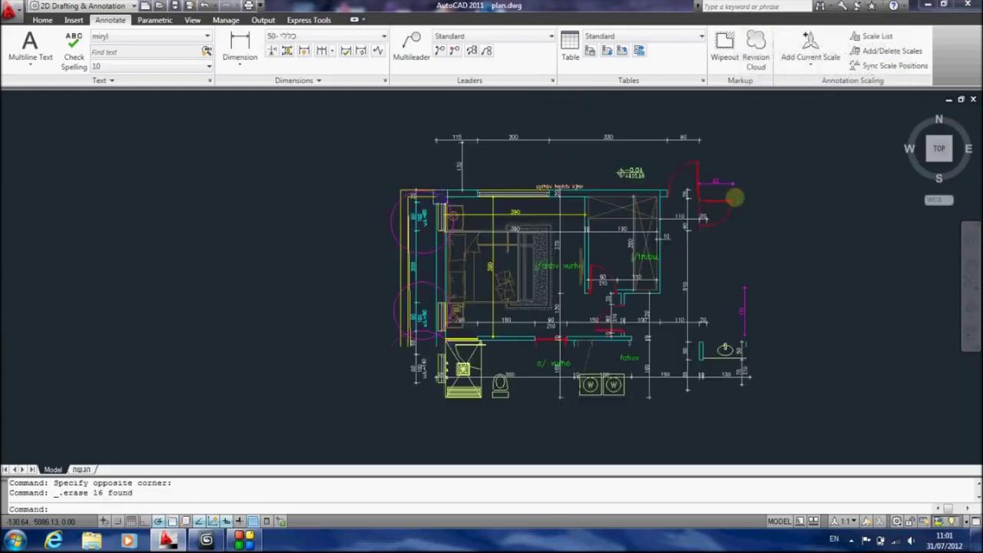
left_click(713, 137)
left_click(381, 178)
key("Delete")
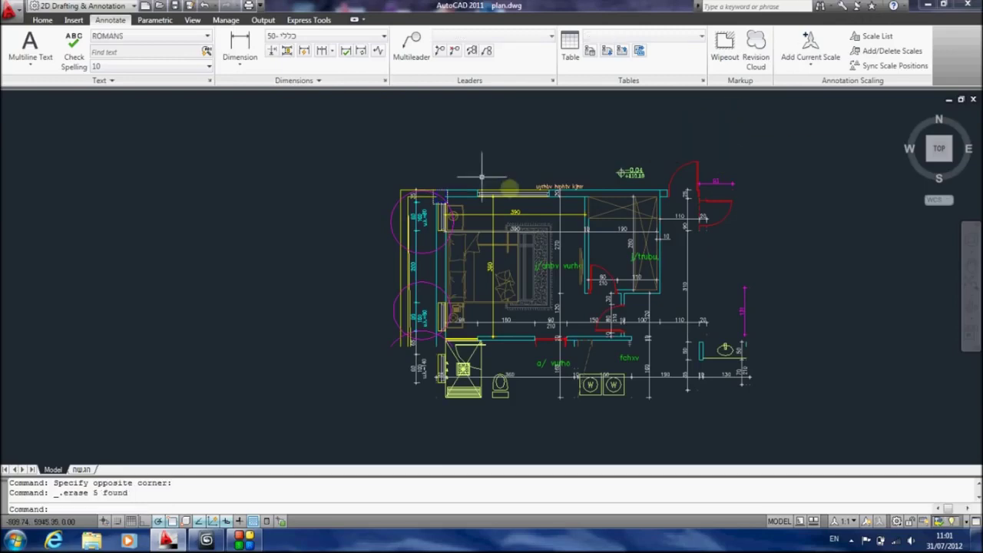
Step: Erase the red doors, dimensions, wall pieces and washbasin to the right of the walk-in closet
left_click(741, 155)
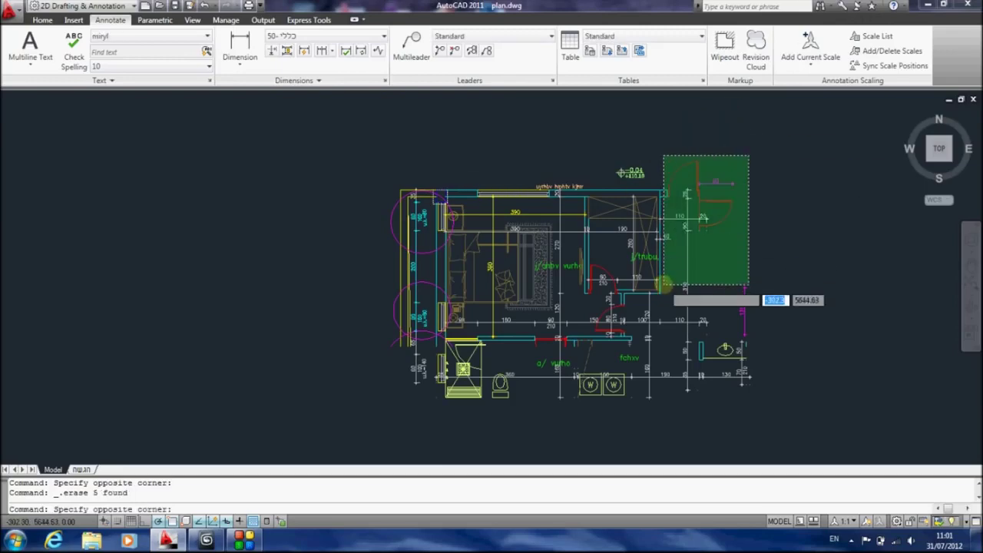
left_click(664, 285)
key("Delete")
left_click(761, 303)
left_click(663, 406)
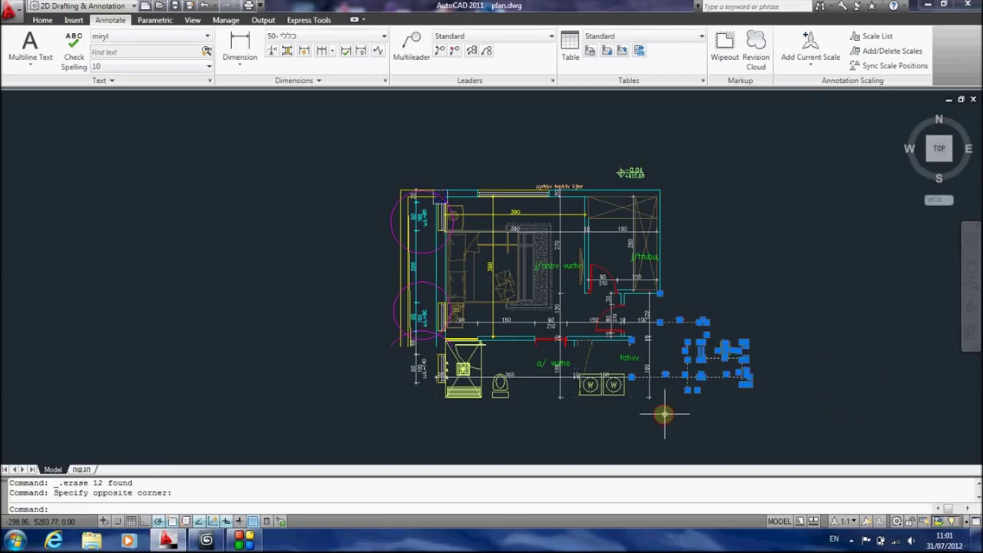
key("Delete")
Step: Erase the laundry and bathroom fixtures, labels, wall pieces and dimensions below the bedroom's lower wall
left_click(708, 312)
left_click(637, 419)
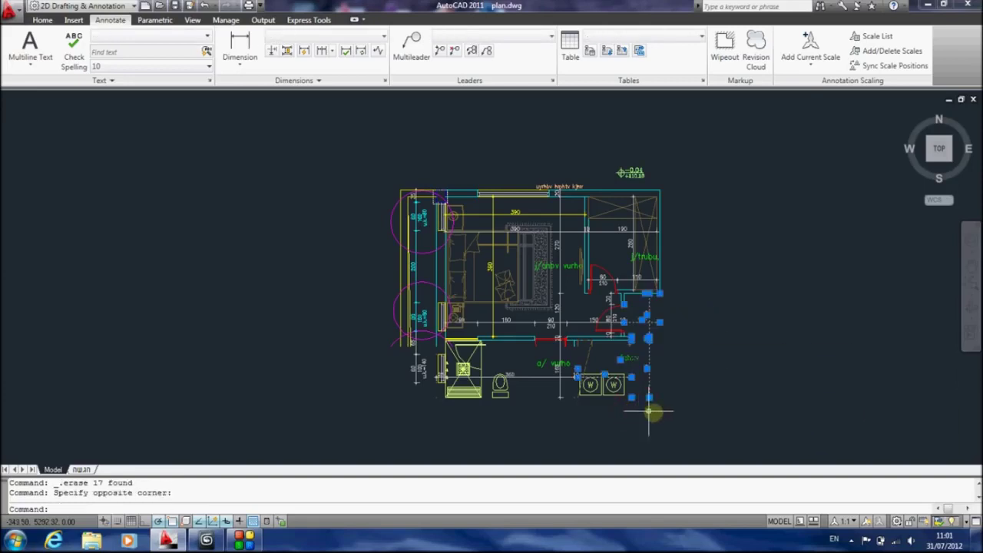
key("Delete")
left_click(691, 428)
left_click(352, 347)
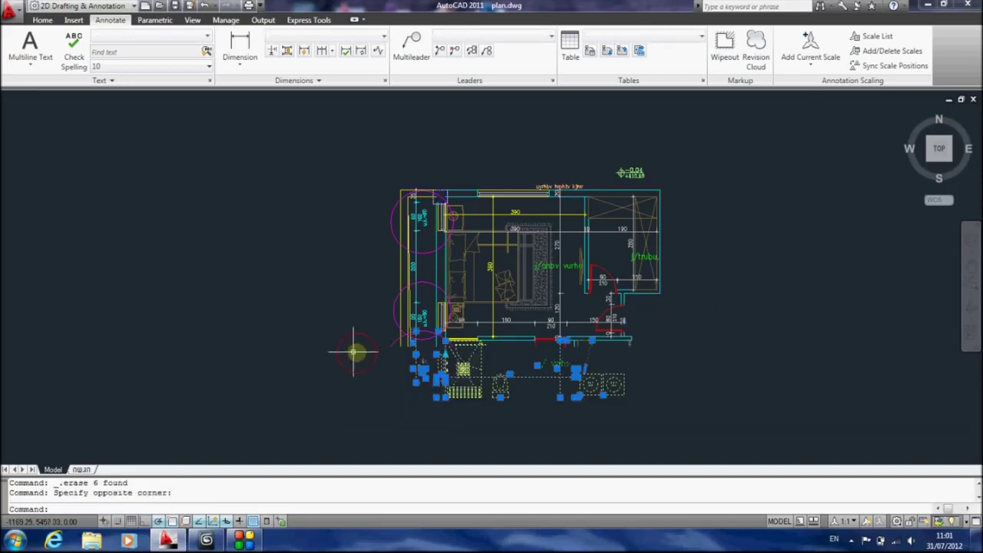
key("Delete")
Step: Erase the magenta circles, yellow outline and cyan dimension chain outside the bedroom's window wall
scroll(563, 366, "up", 5)
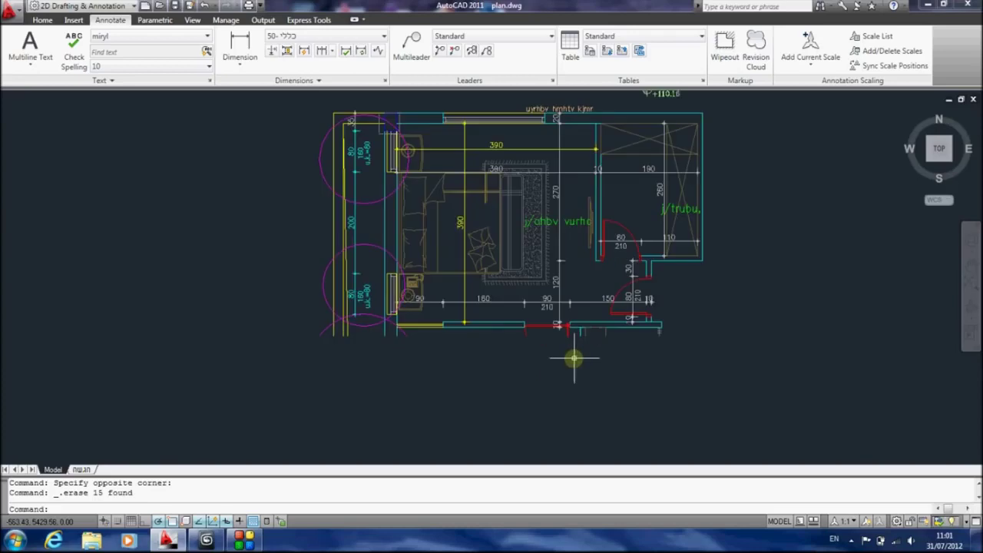
middle_click_drag(575, 360, 713, 355)
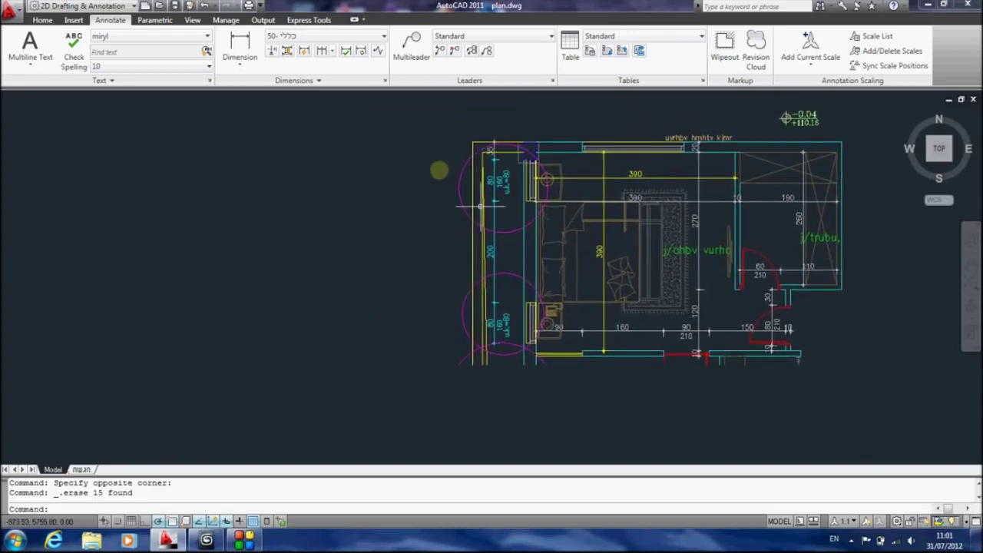
left_click(519, 119)
left_click(391, 406)
key("Delete")
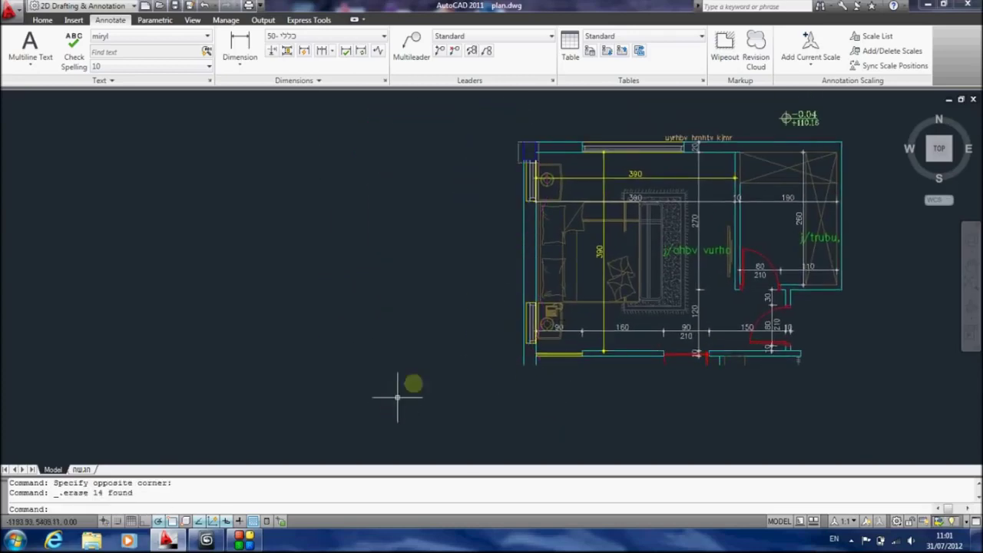
Step: Erase the orange text and the green level mark above the bedroom's upper wall
middle_click_drag(473, 212, 431, 213)
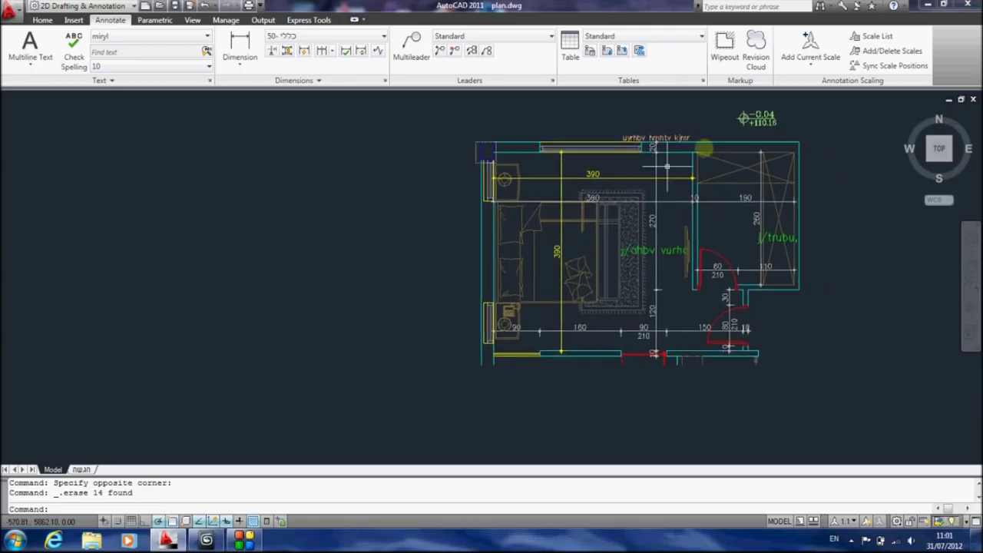
left_click(802, 102)
left_click(574, 154)
key("Delete")
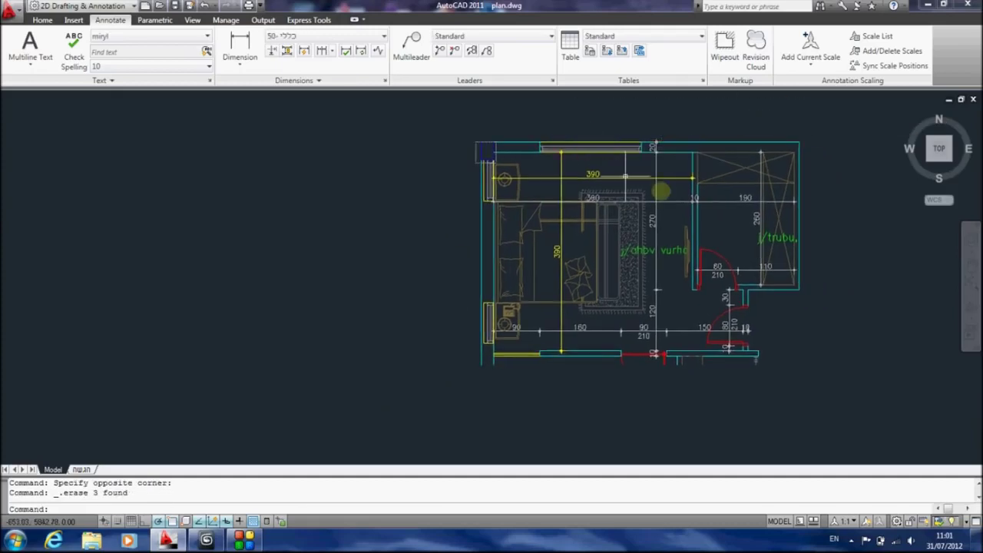
Step: Erase the dimensions and the 210 text around the two red doors near the walk-in closet
left_click(749, 271)
key("Delete")
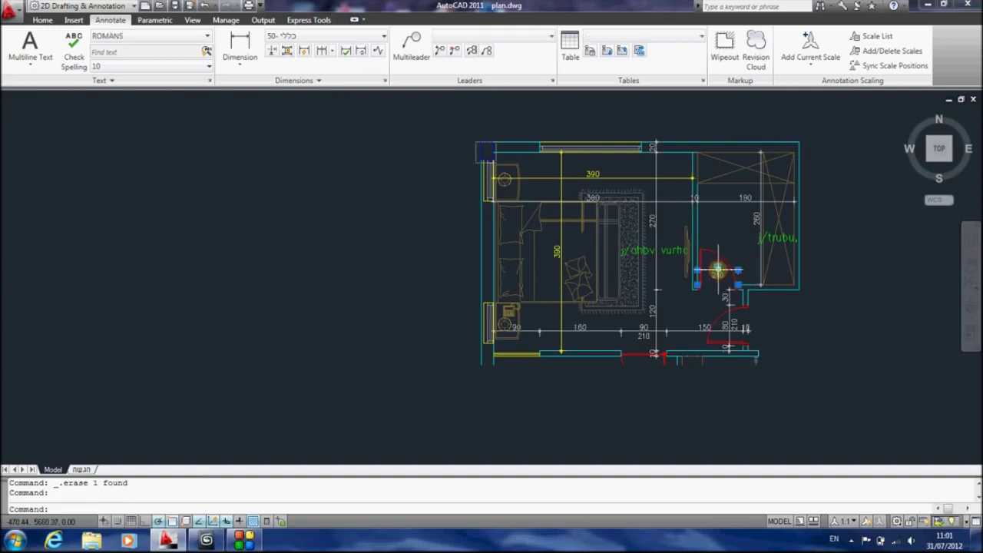
left_click(725, 330)
key("Delete")
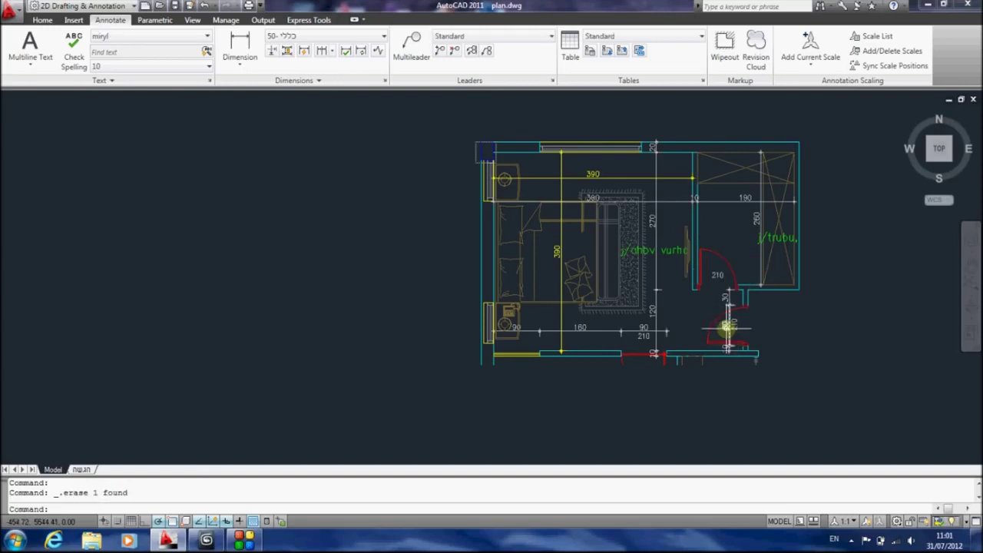
left_click(729, 299)
left_click(702, 274)
key("Delete")
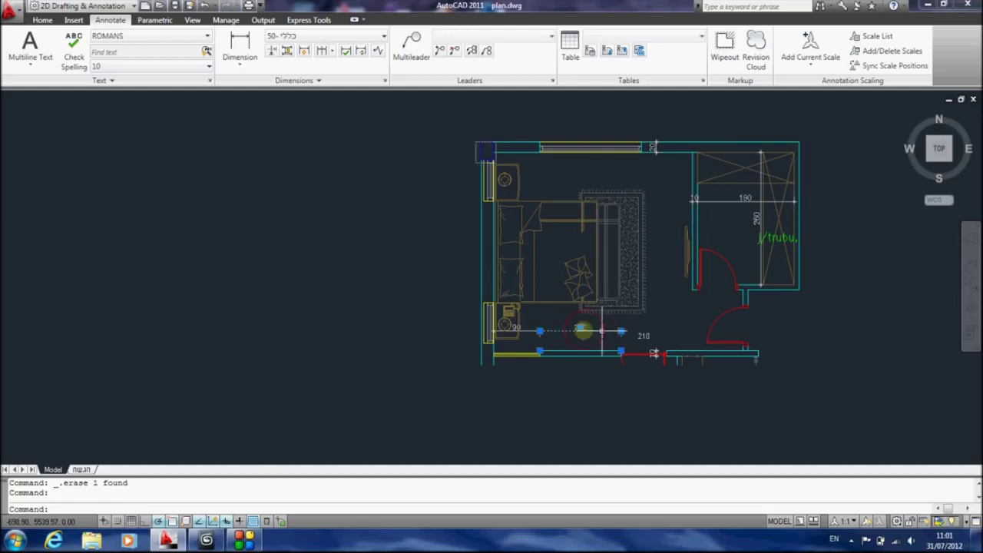
Step: Erase the remaining dimensions and text by the lower bedroom wall and inside the walk-in closet
left_click(628, 345)
left_click(643, 335)
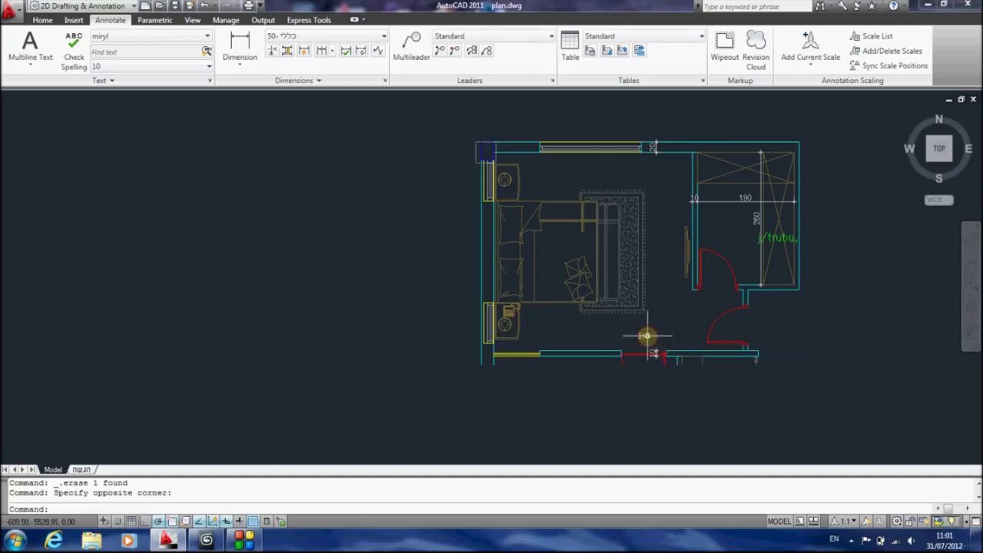
key("Delete")
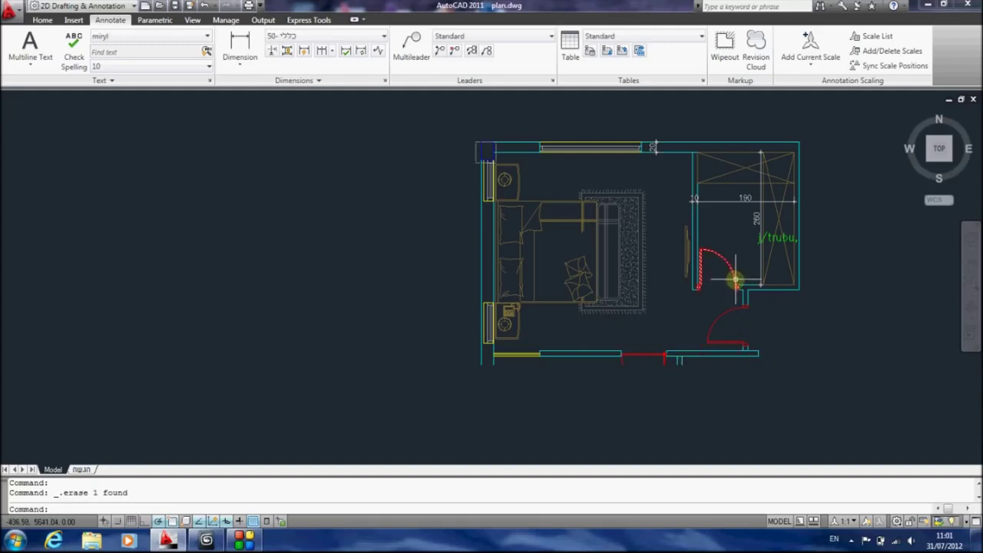
key("Escape")
left_click(761, 196)
key("Delete")
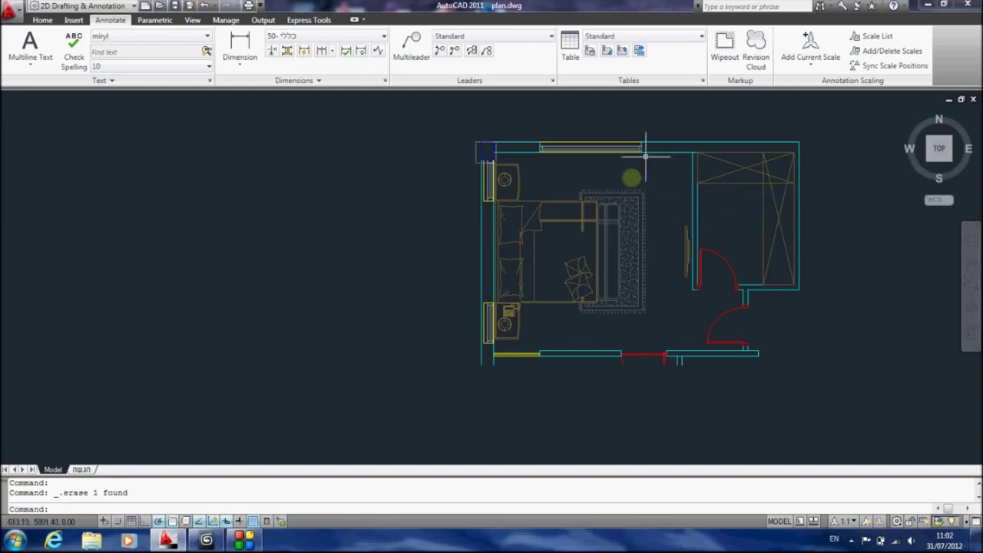
Step: Save the reduced drawing to the Desktop under the new file name "plan cleaned"
middle_click_drag(560, 211, 531, 246)
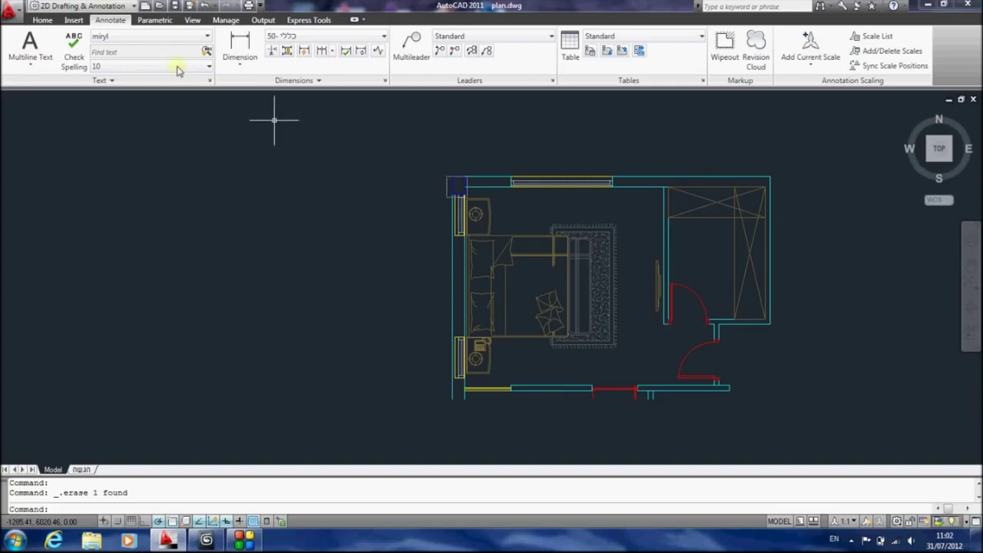
left_click(9, 12)
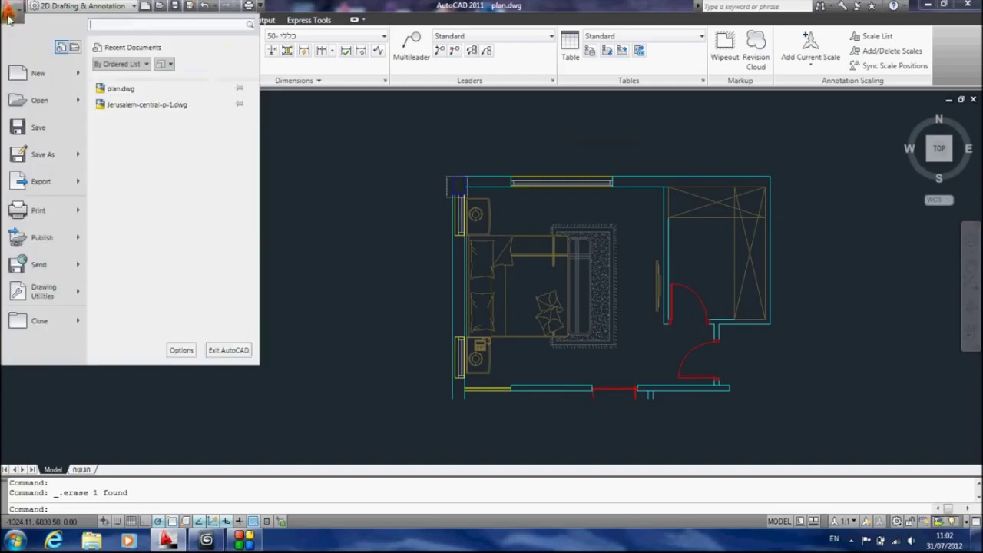
left_click(46, 156)
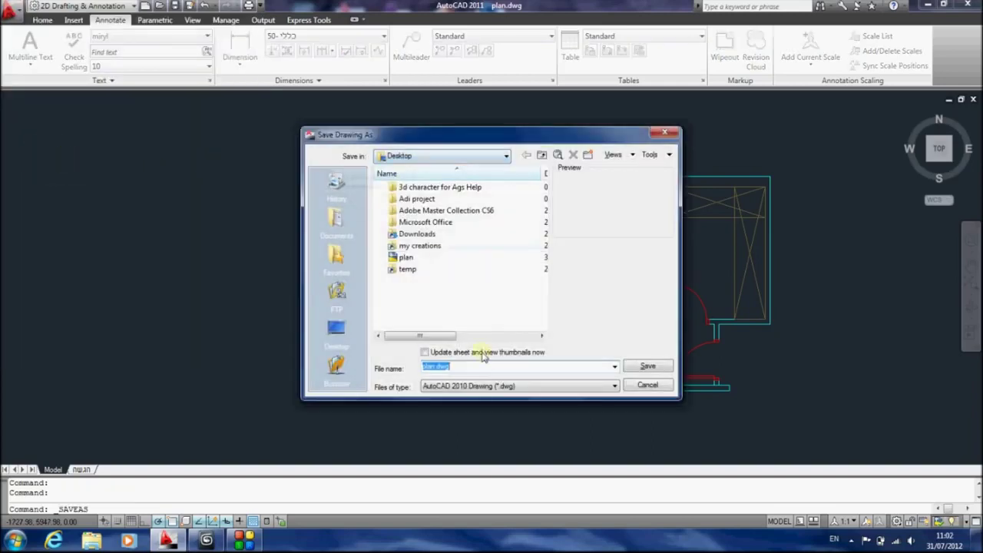
type("pla")
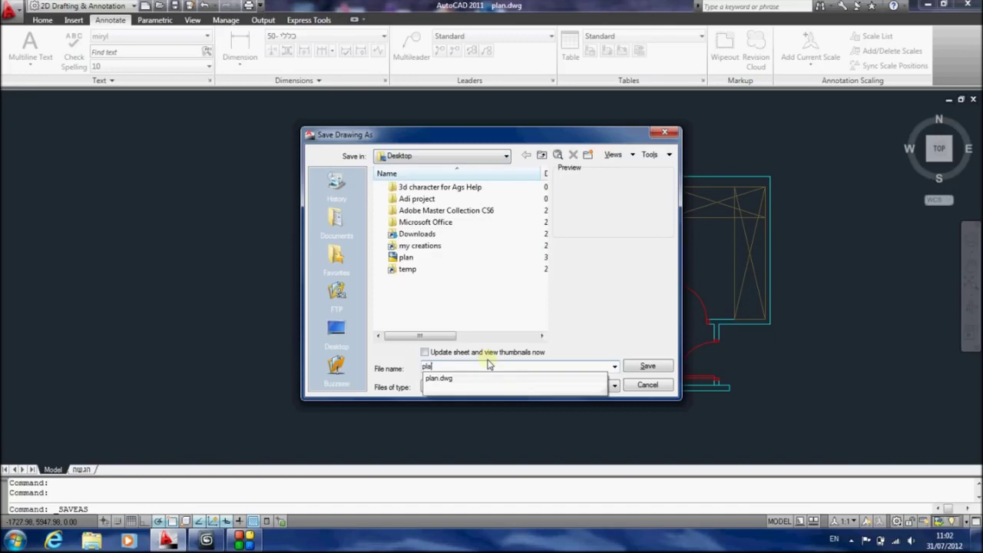
type("n cleaned")
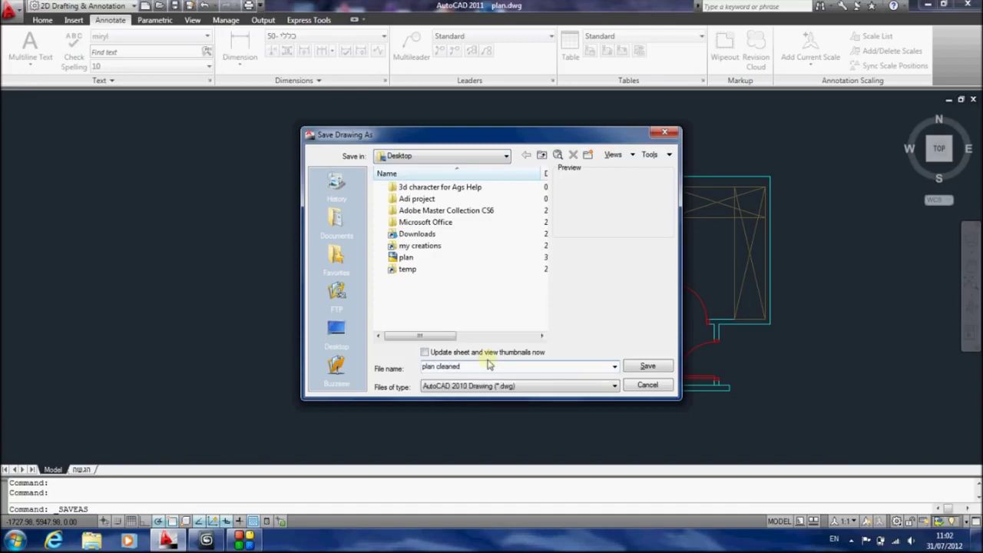
key("Return")
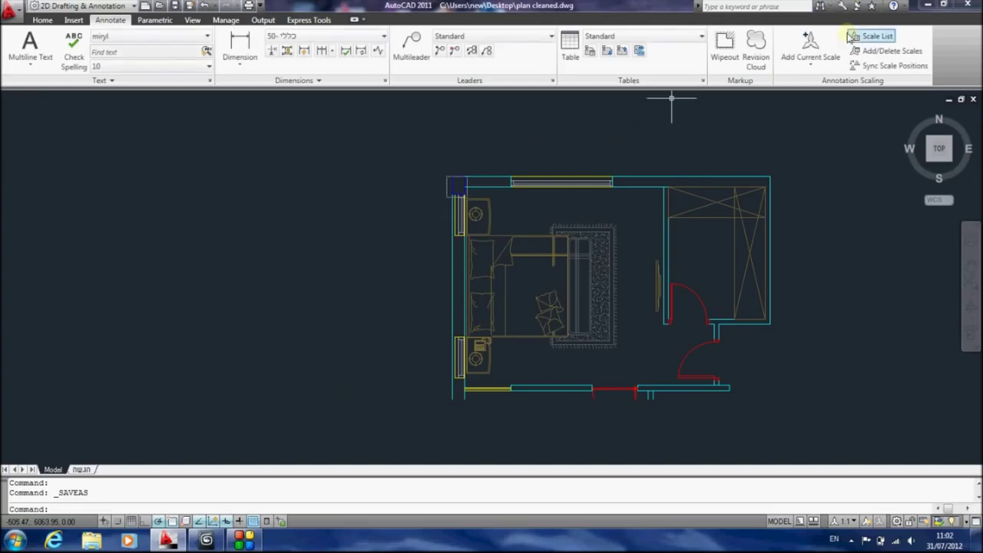
Step: Close AutoCAD and switch to 3ds Max after placing the plan cleaned file beside plan on the desktop
left_click(975, 6)
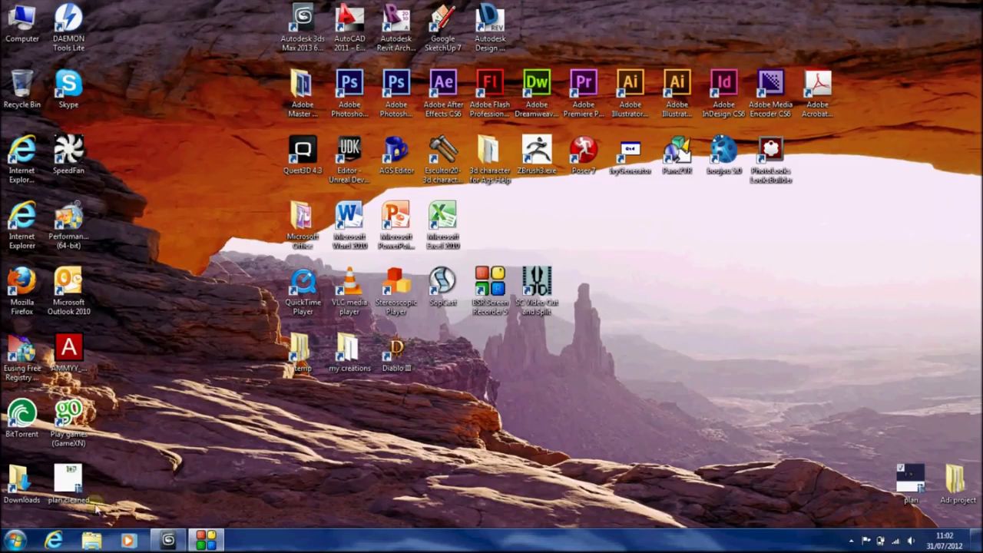
left_click_drag(77, 486, 864, 482)
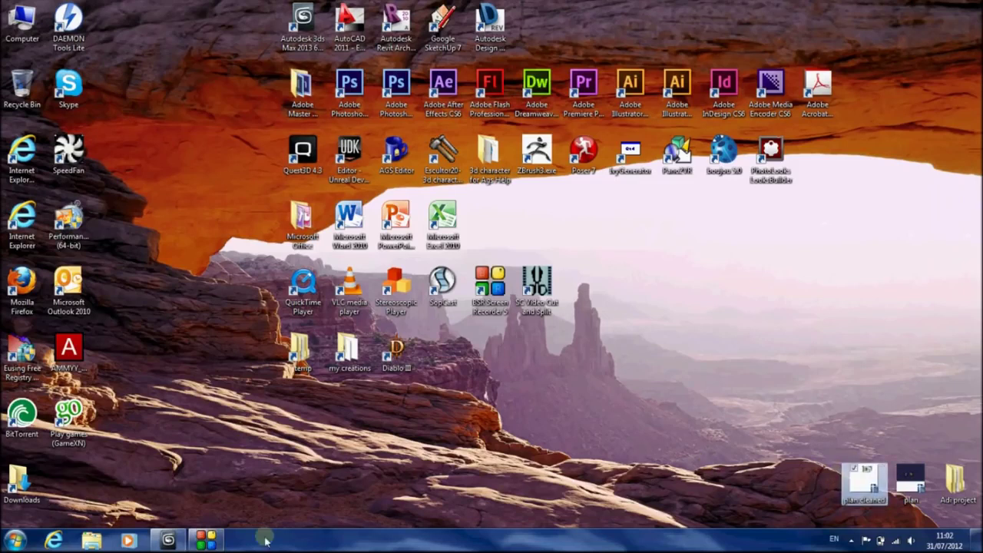
left_click(165, 461)
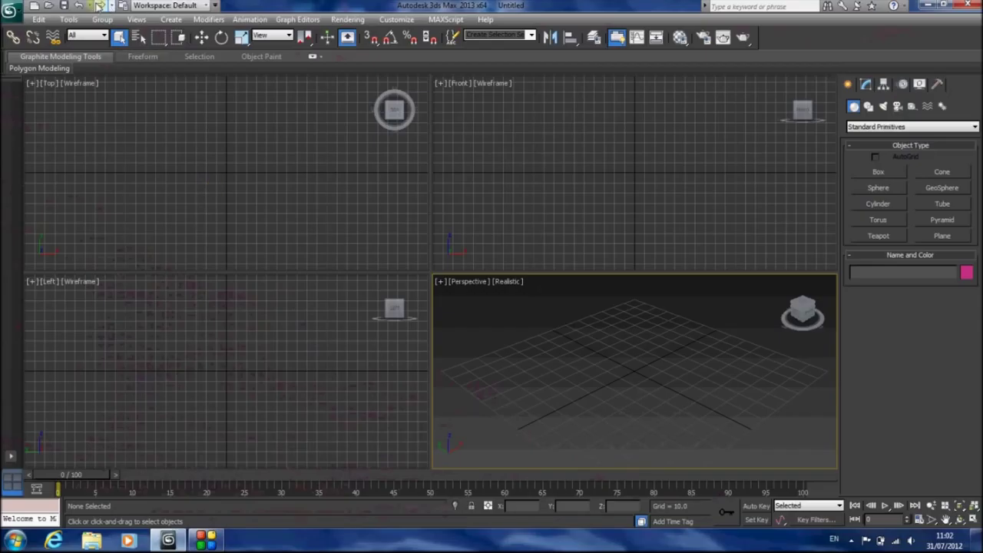
left_click(8, 11)
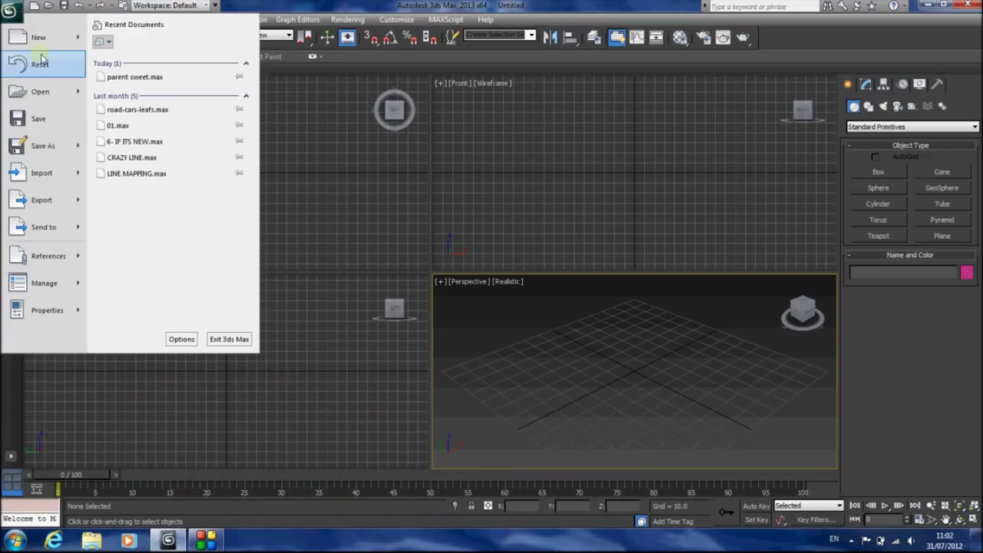
left_click(286, 175)
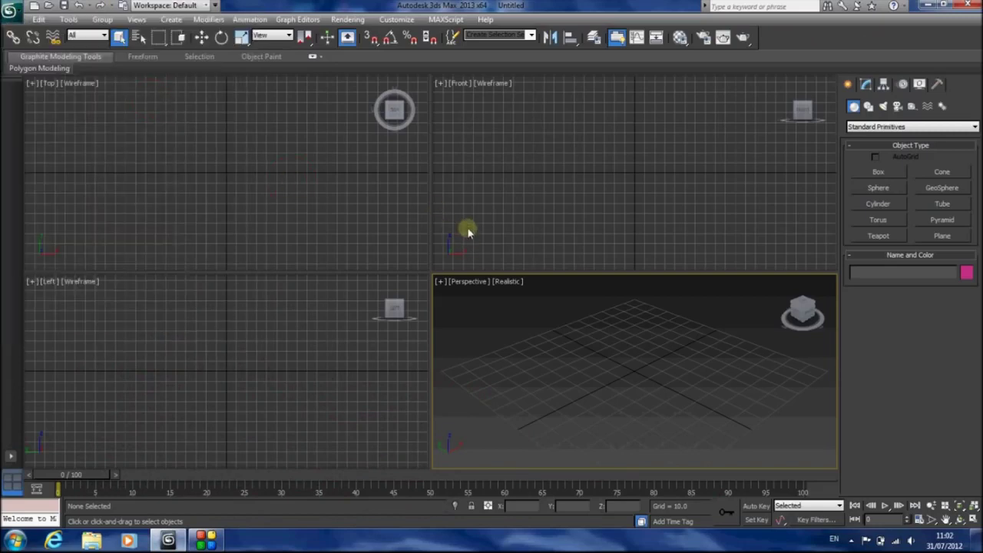
left_click(10, 13)
left_click(30, 39)
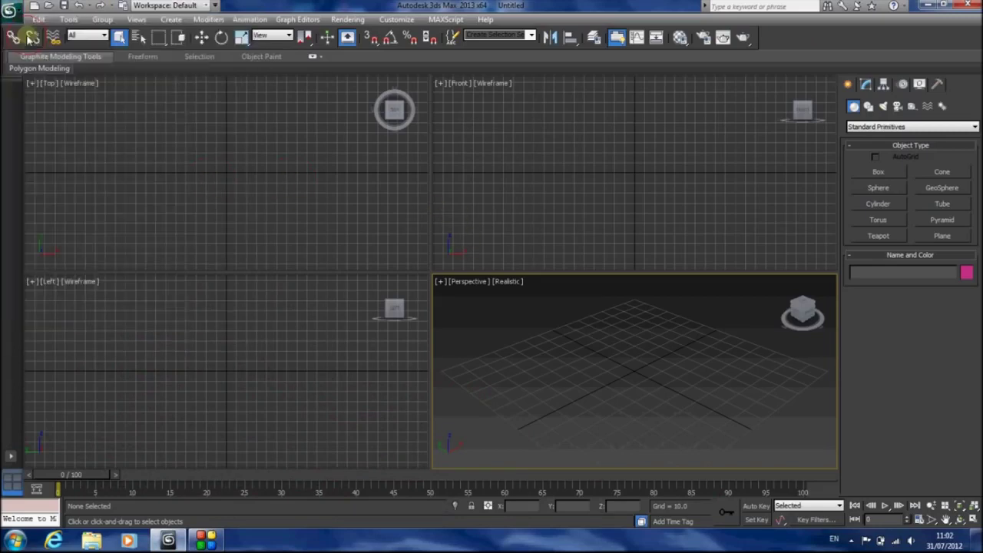
Step: Set the display units to metric Centimeters and accept the system unit of 1 unit = 1.0 Centimeters
left_click(348, 19)
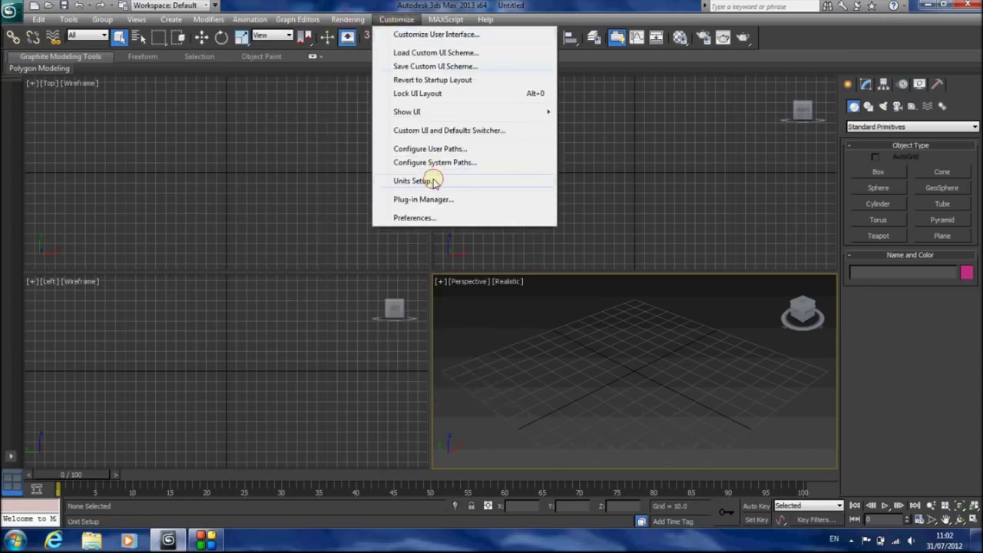
left_click(430, 180)
left_click(407, 210)
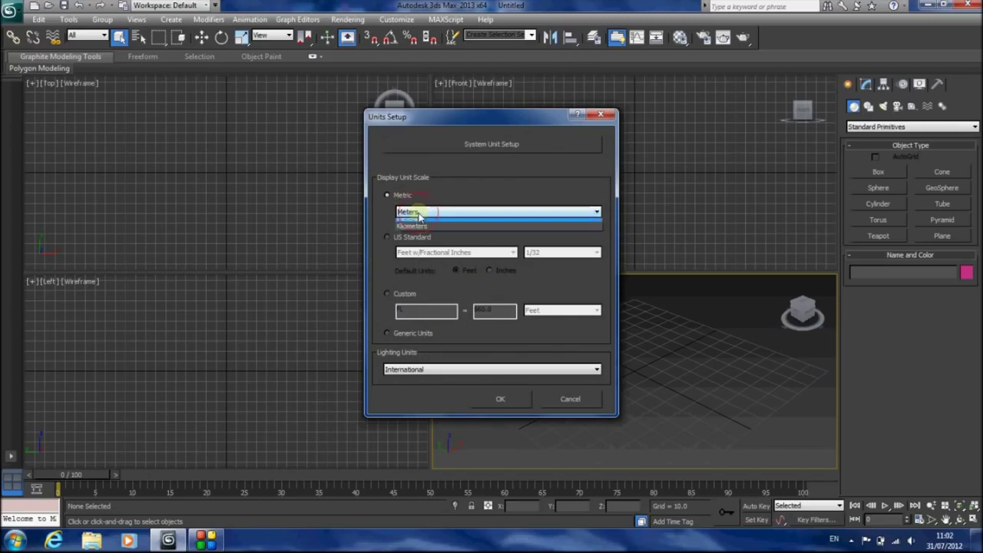
left_click(428, 223)
left_click(468, 147)
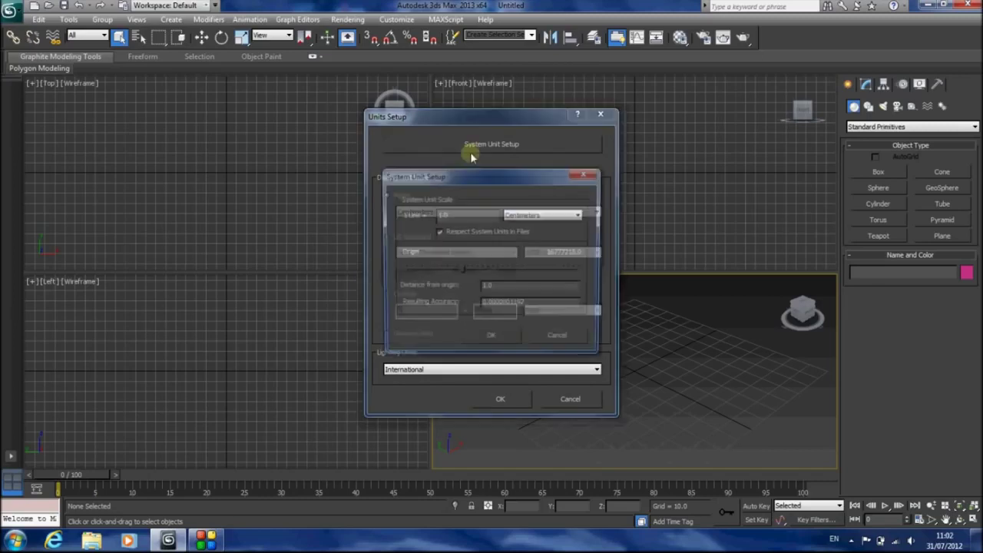
left_click(495, 345)
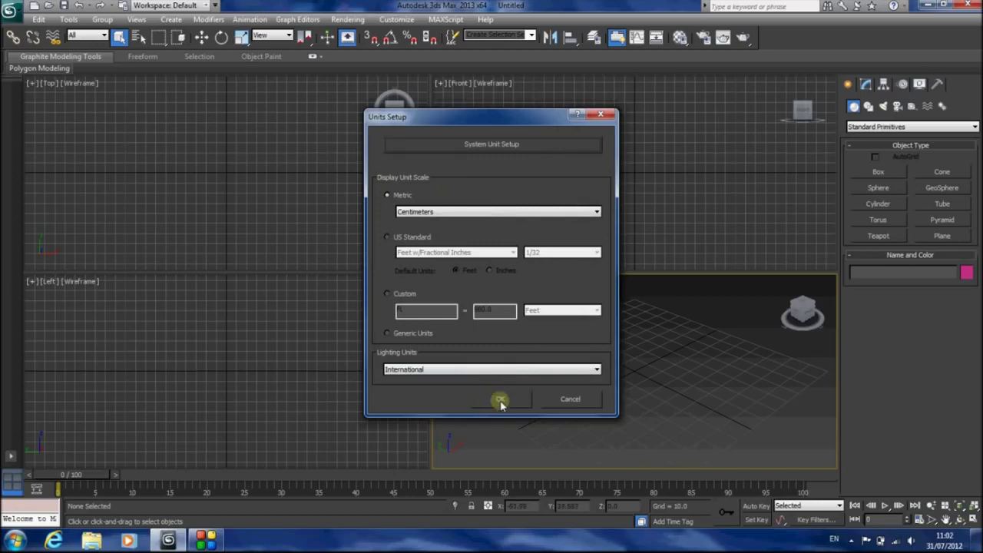
left_click(501, 404)
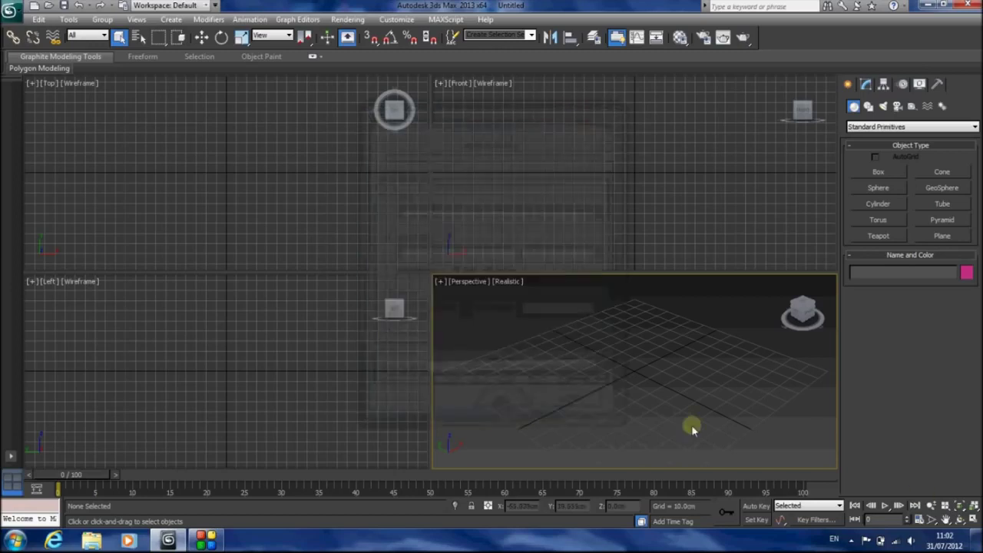
Step: Maximize the Perspective viewport and import the "plan cleaned" drawing from the Desktop, accepting the import options
left_click(974, 520)
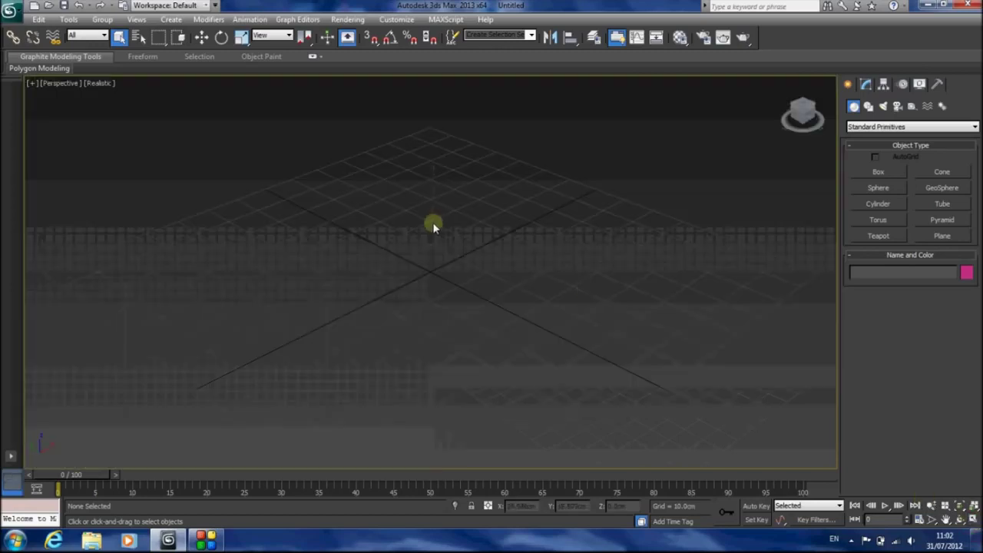
left_click(9, 12)
mouse_move(48, 174)
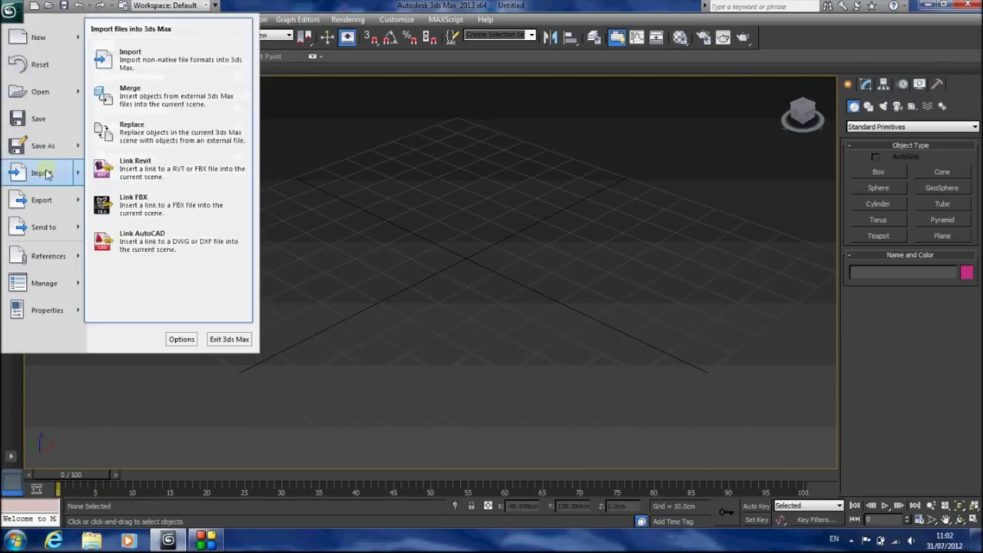
left_click(142, 60)
left_click(103, 51)
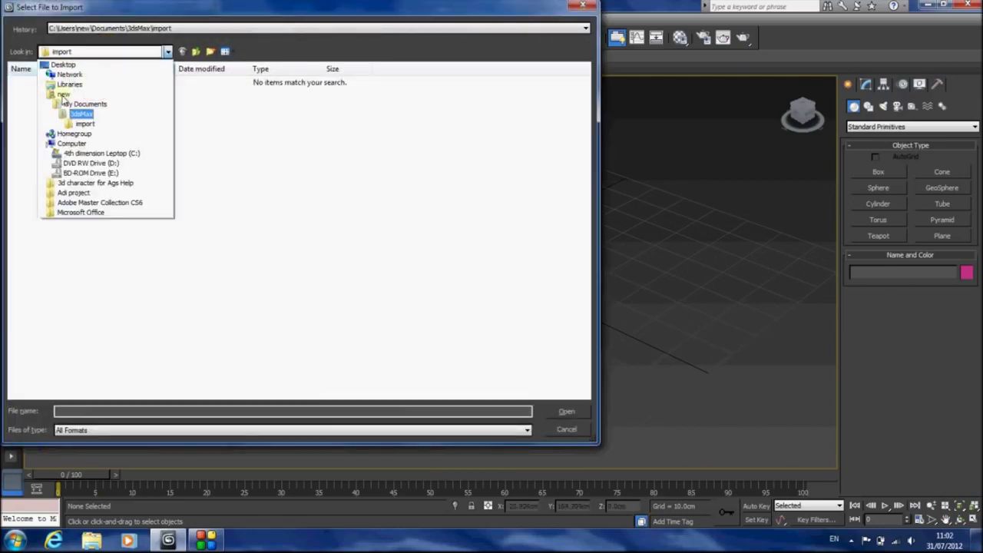
left_click(66, 65)
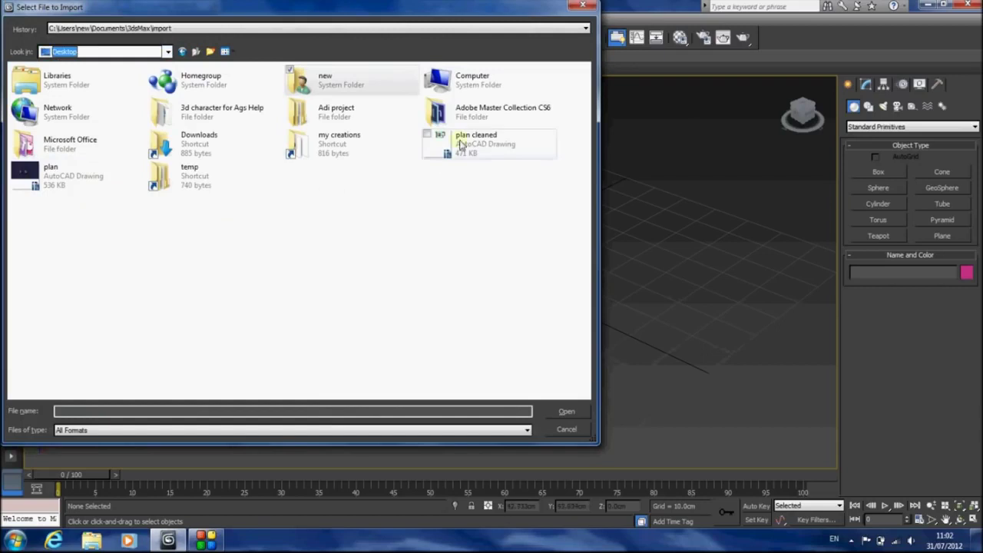
double_click(461, 145)
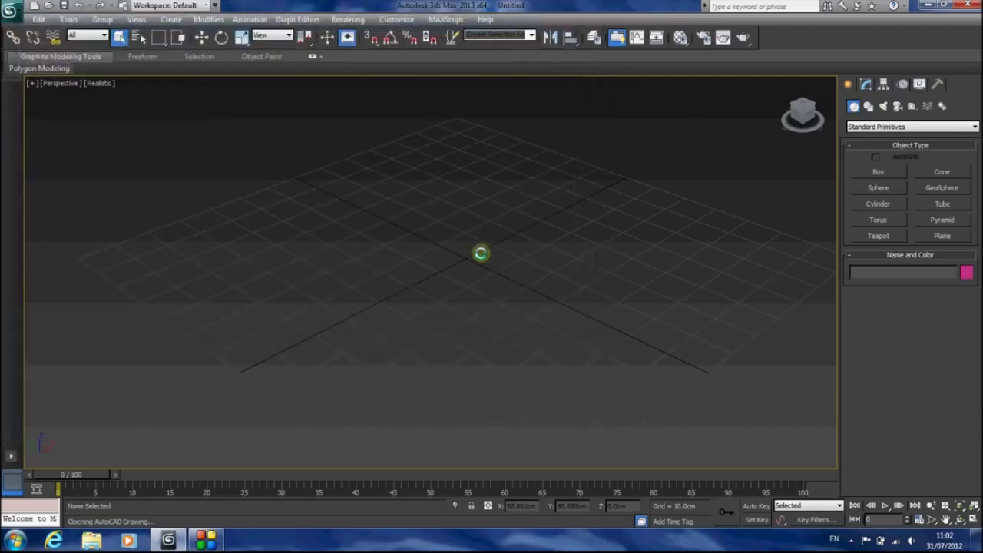
left_click(532, 475)
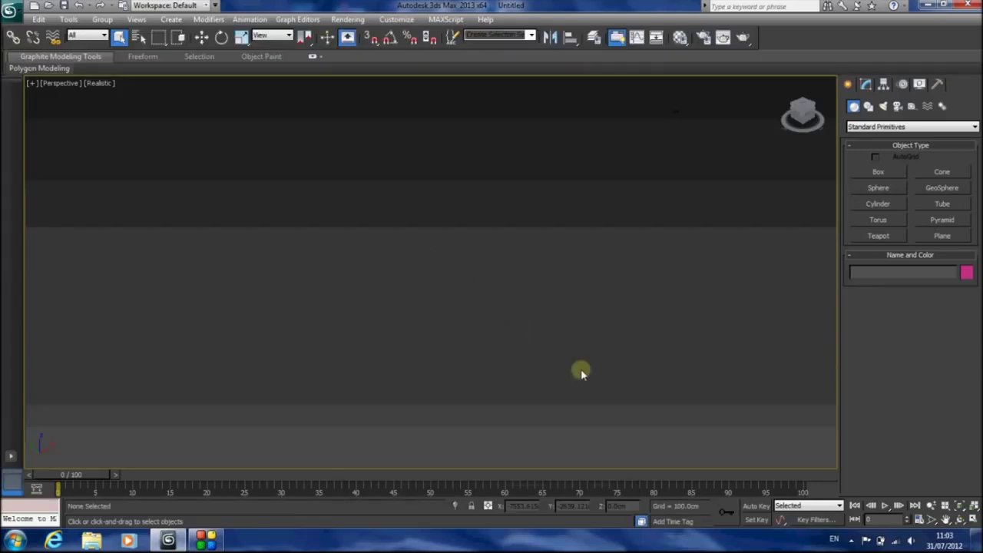
Step: Select all imported objects by name and frame them in the Top view with the grid hidden
left_click(959, 504)
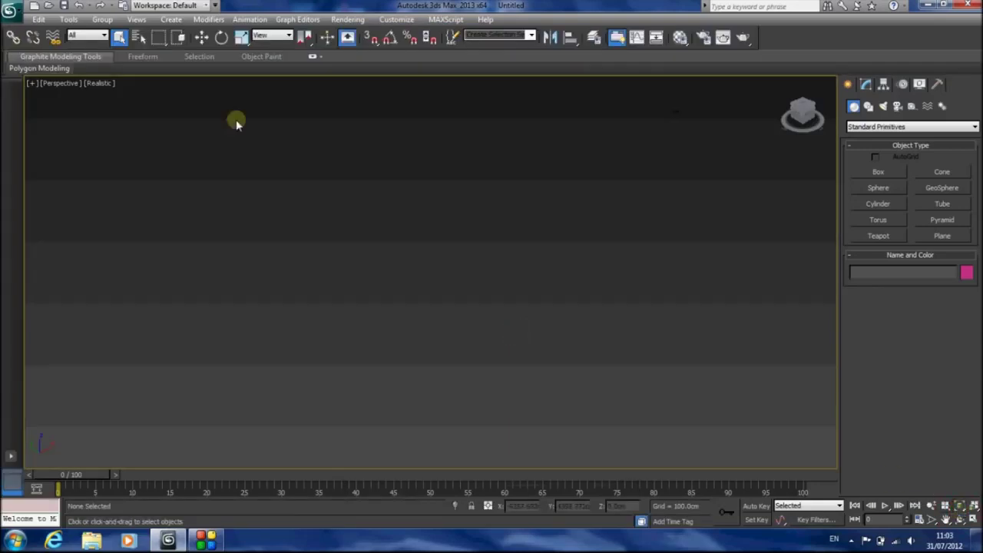
left_click(138, 38)
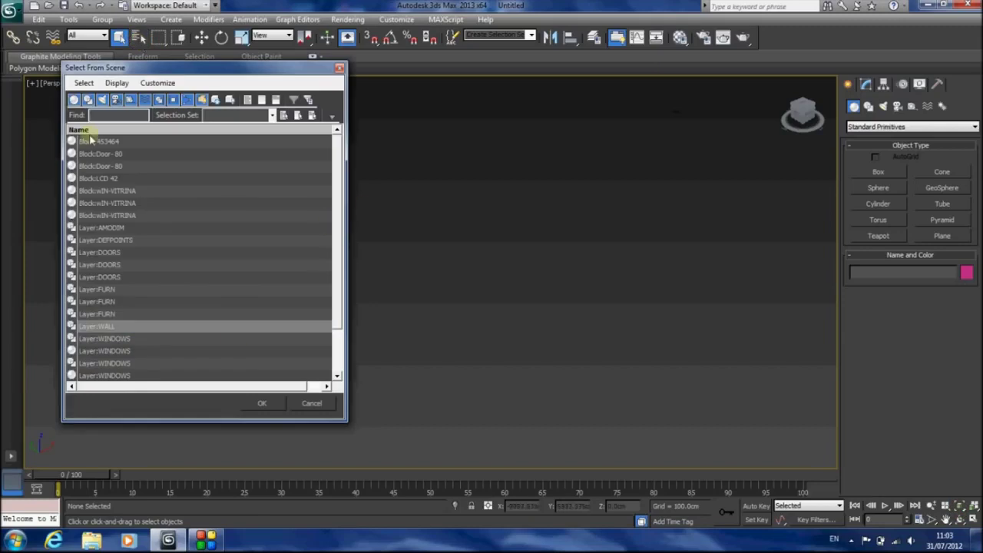
scroll(172, 276, "down", 2)
key("ctrl+a")
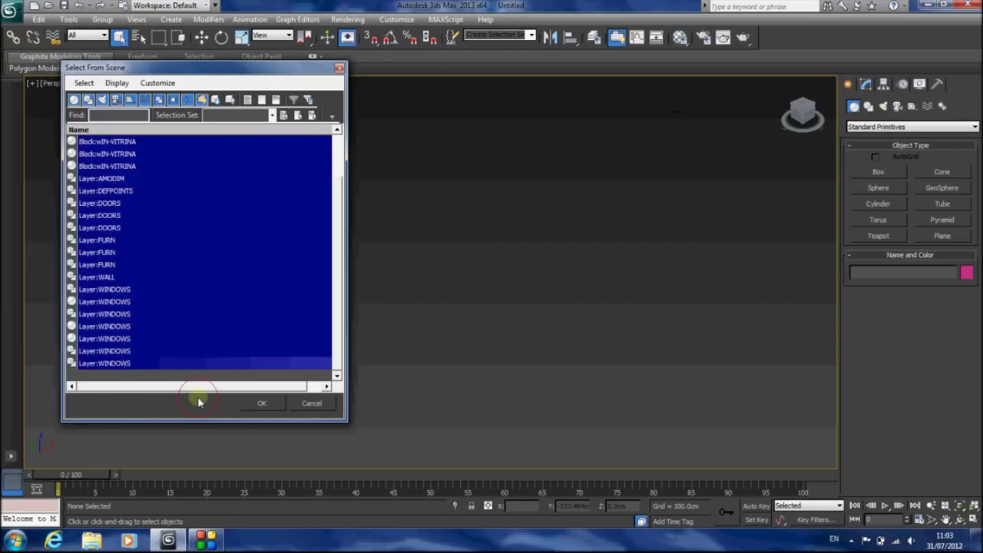
left_click(261, 403)
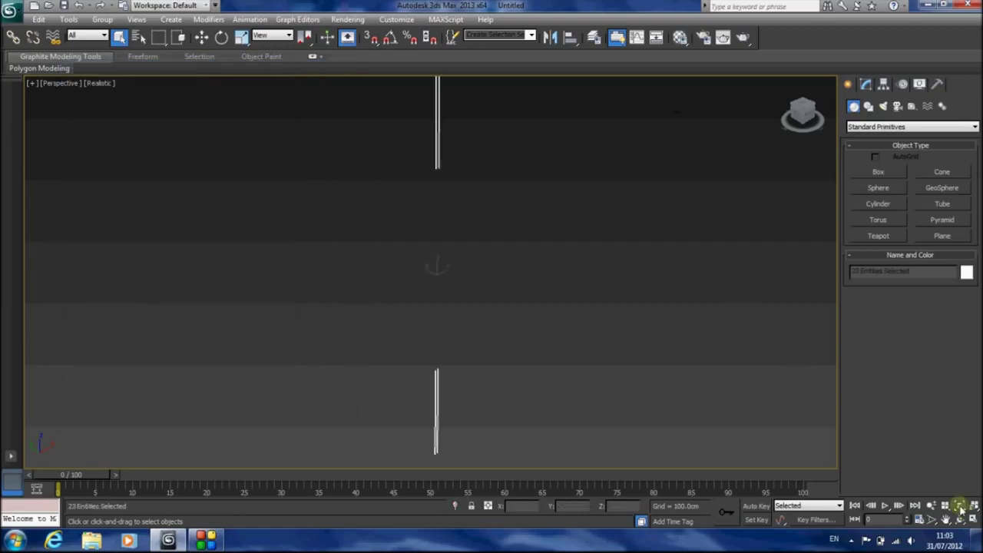
key("t")
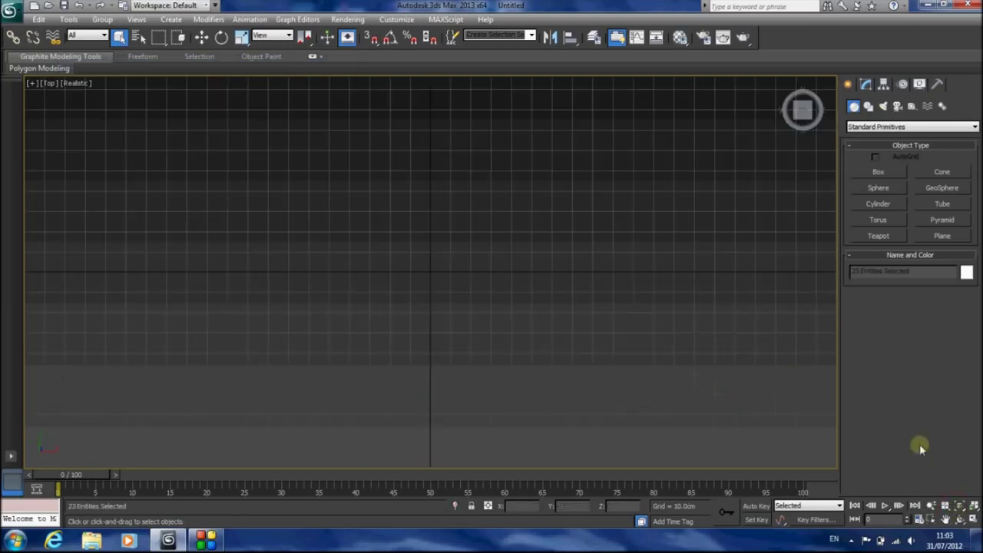
left_click(958, 506)
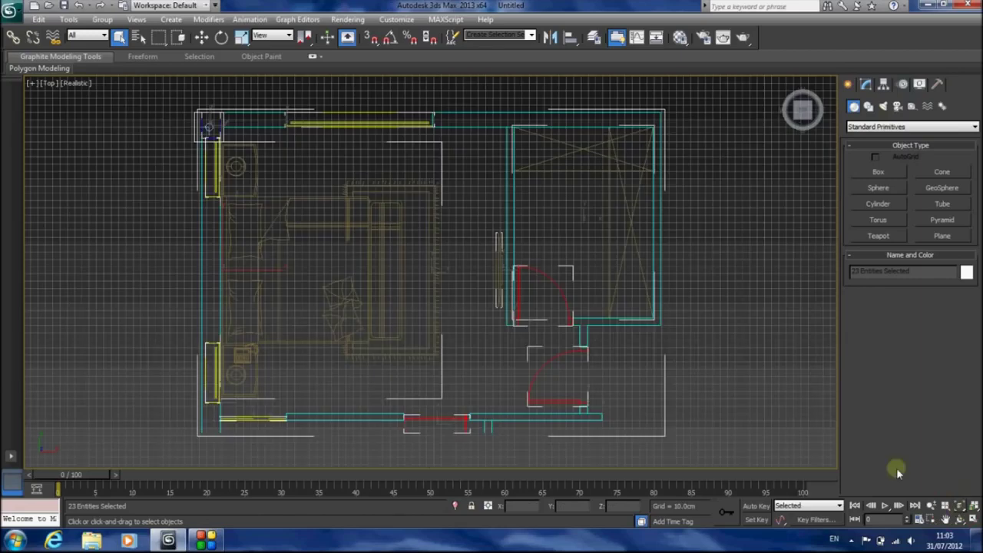
key("g")
scroll(489, 241, "down", 4)
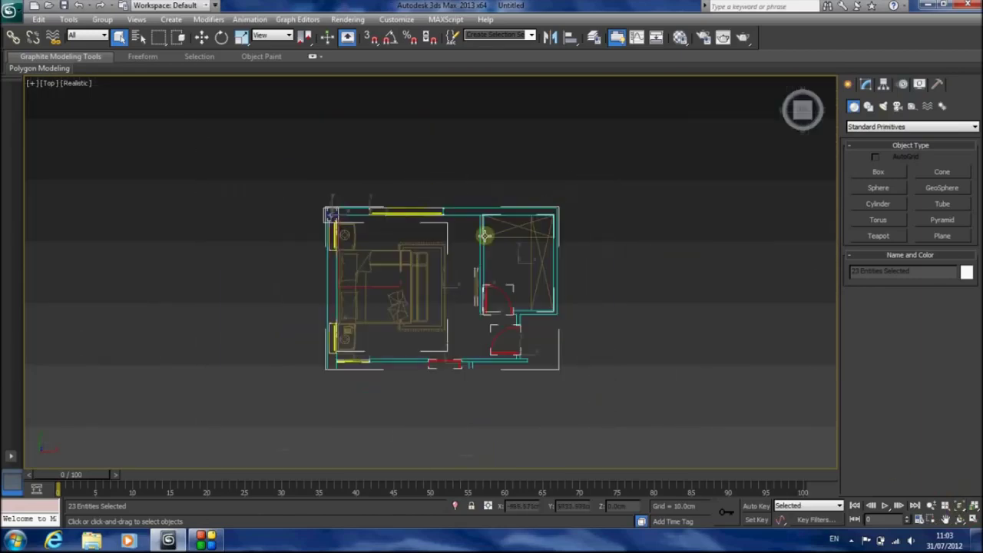
Step: Unhide all objects in the scene together with all hidden layers
left_click(105, 20)
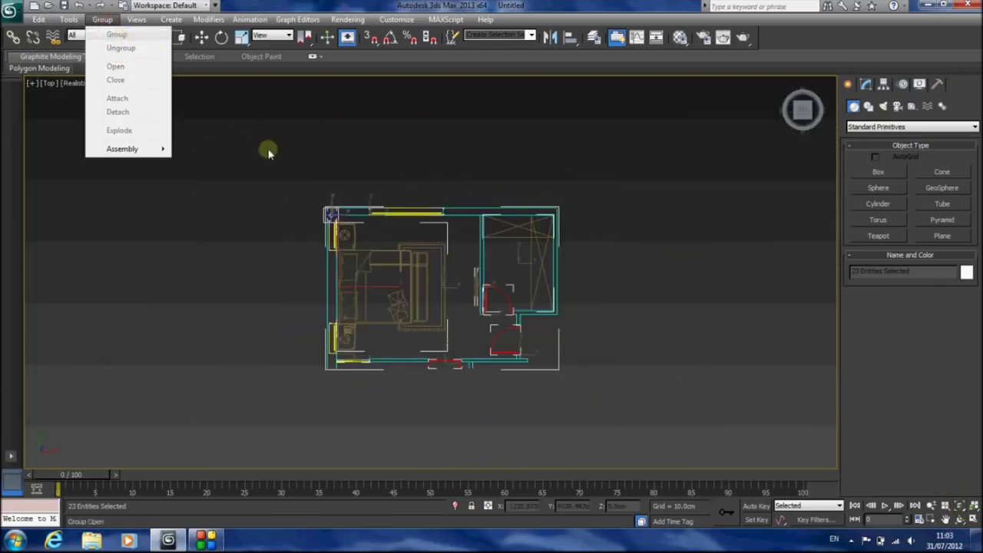
left_click(292, 4)
right_click(410, 121)
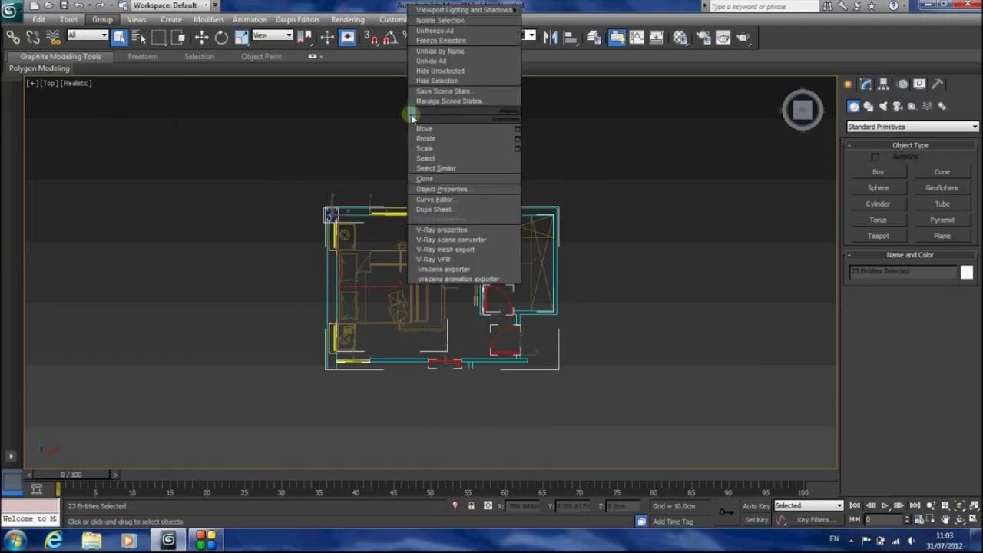
left_click(422, 61)
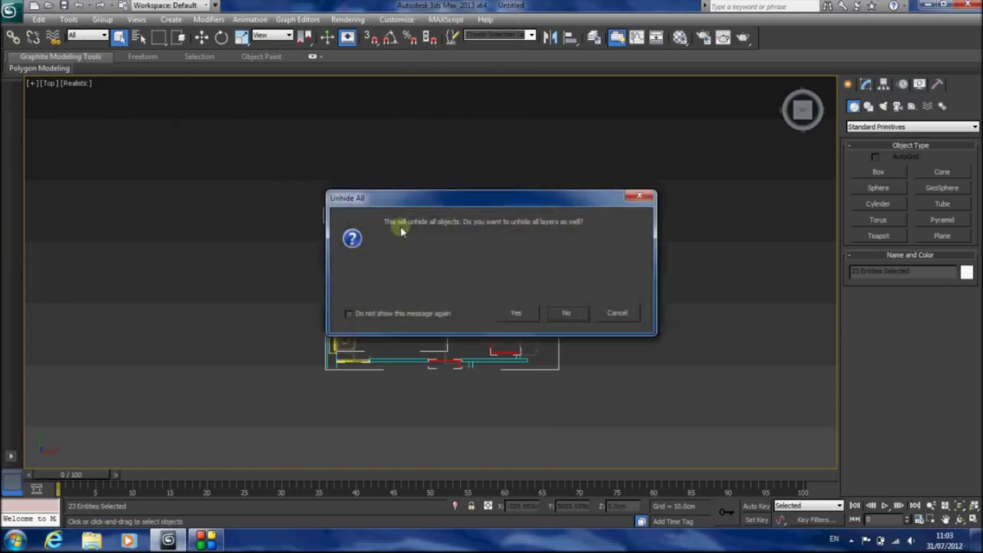
left_click(531, 313)
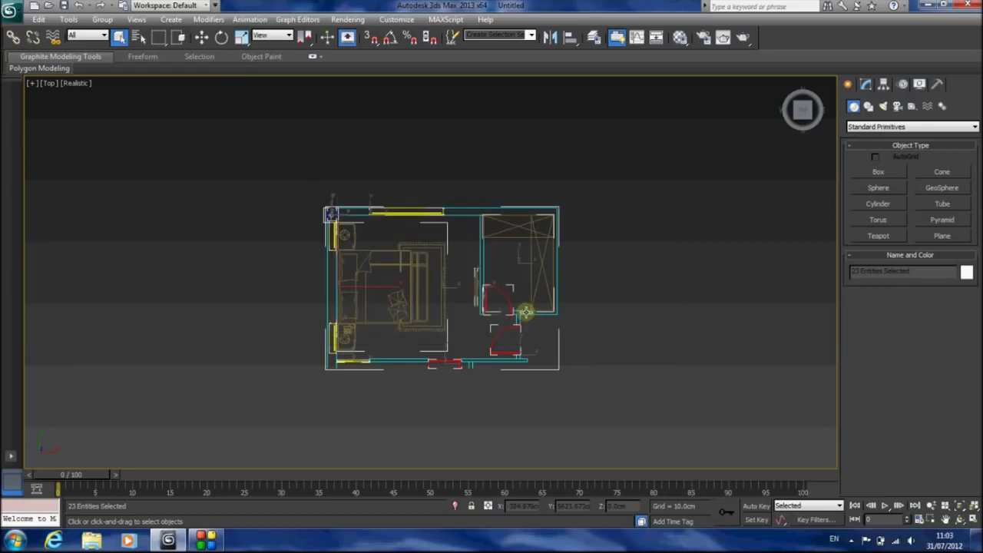
Step: Select every object of the floor plan and group them under the name "Plan"
left_click(236, 156)
left_click_drag(223, 137, 630, 426)
left_click(102, 19)
left_click(112, 34)
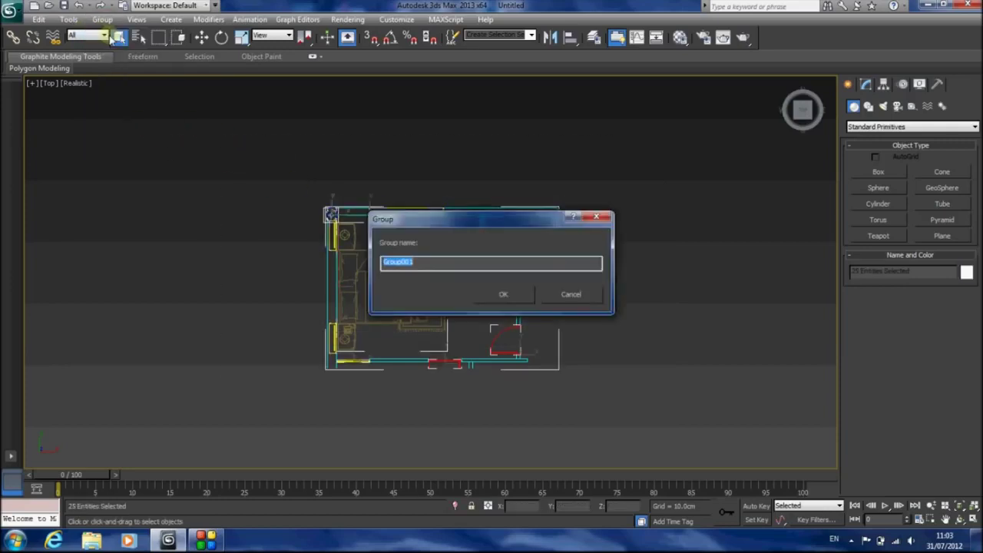
type("Plan")
key("Return")
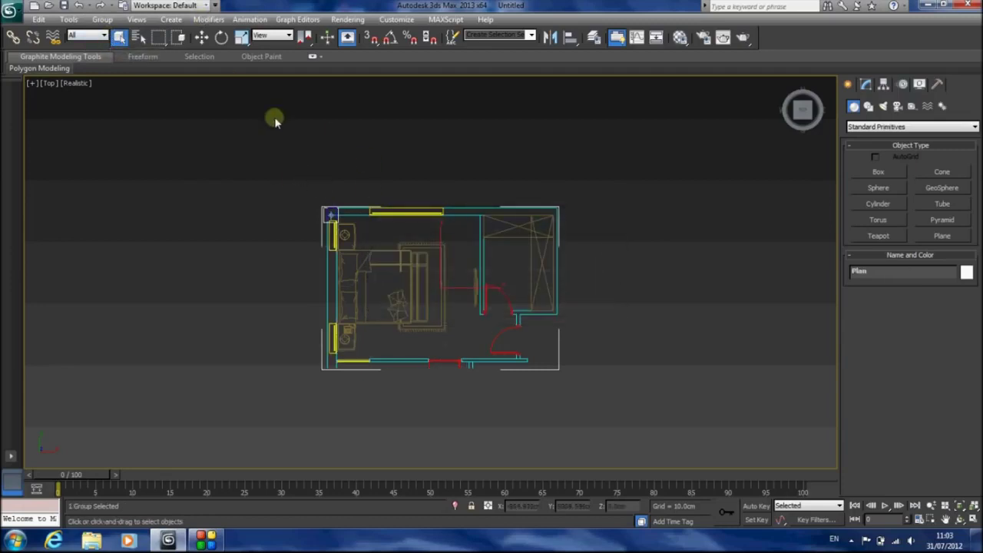
Step: Move the Plan group to the world origin by setting its X, Y and Z position to 0
left_click(202, 37)
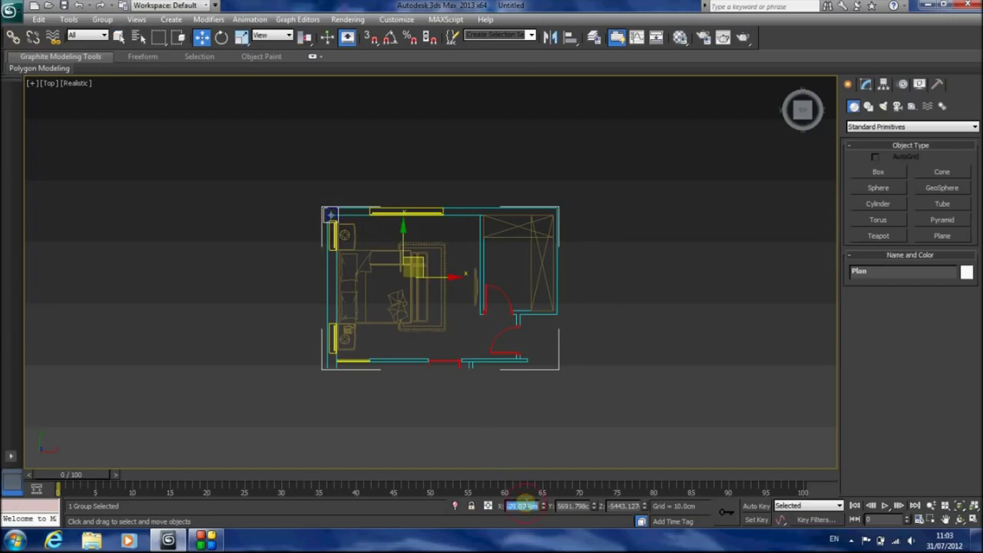
type("0")
left_click(626, 506)
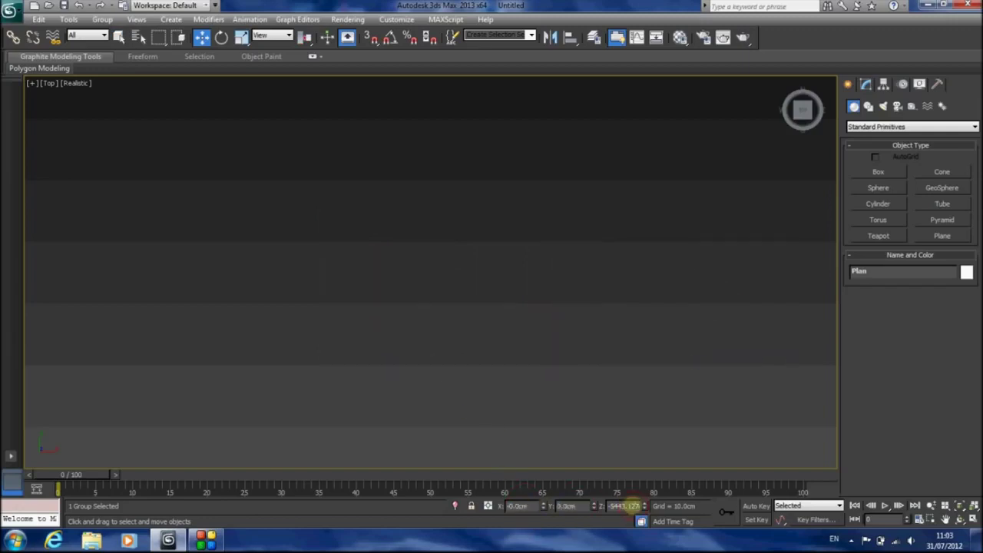
type("0")
key("Return")
key("p")
left_click(960, 505)
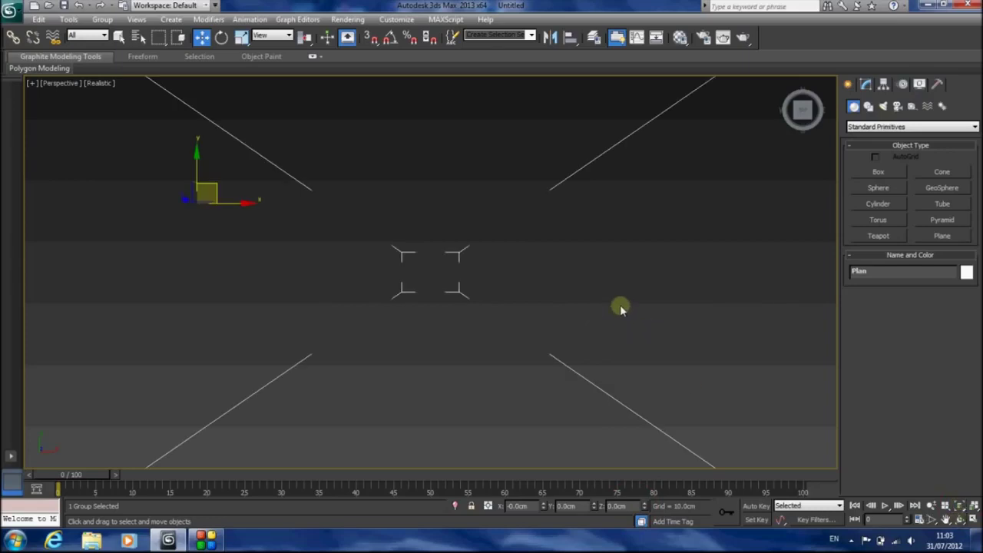
key("t")
left_click(960, 504)
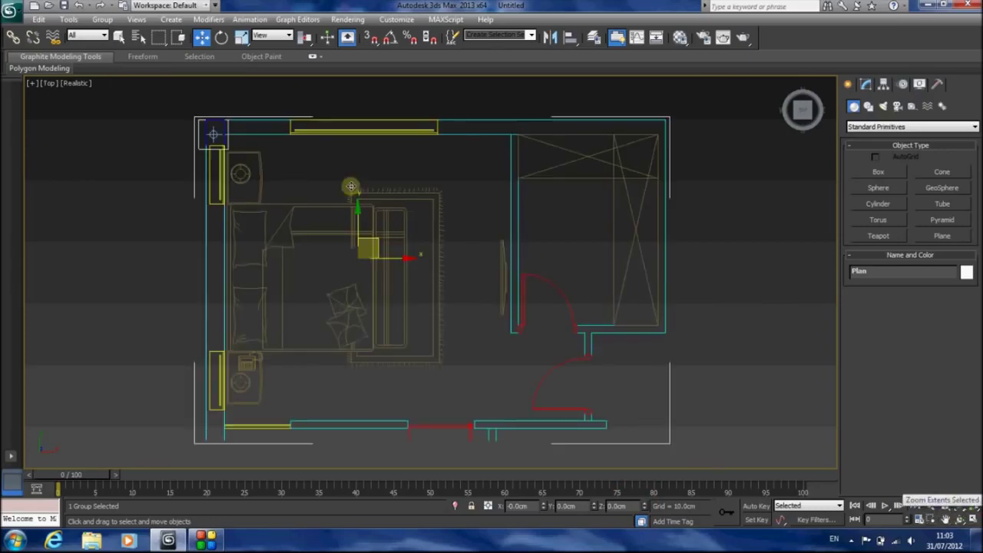
left_click(119, 37)
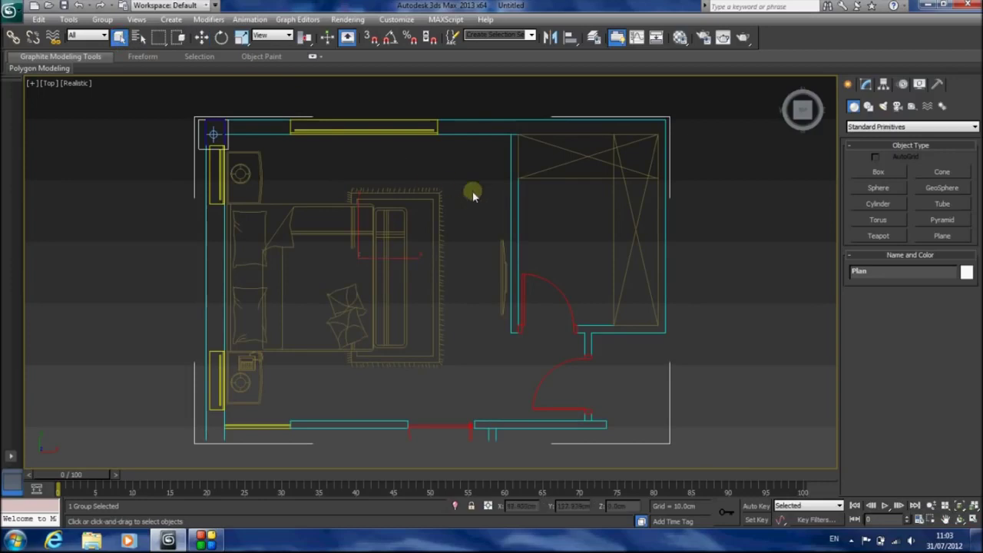
Step: Flatten the Plan group in the Front view by scaling its height down to 0, and return to the Top view
key("f")
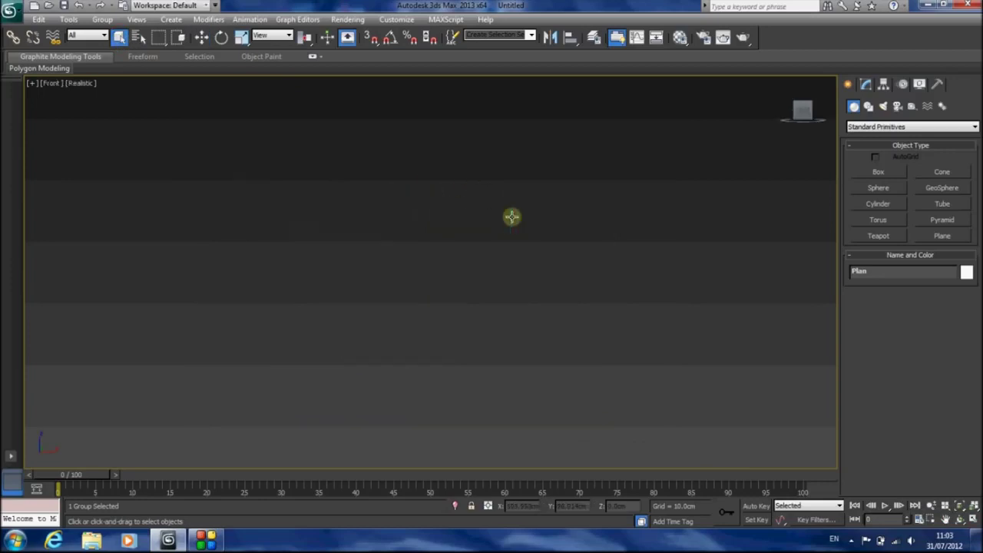
left_click(961, 511)
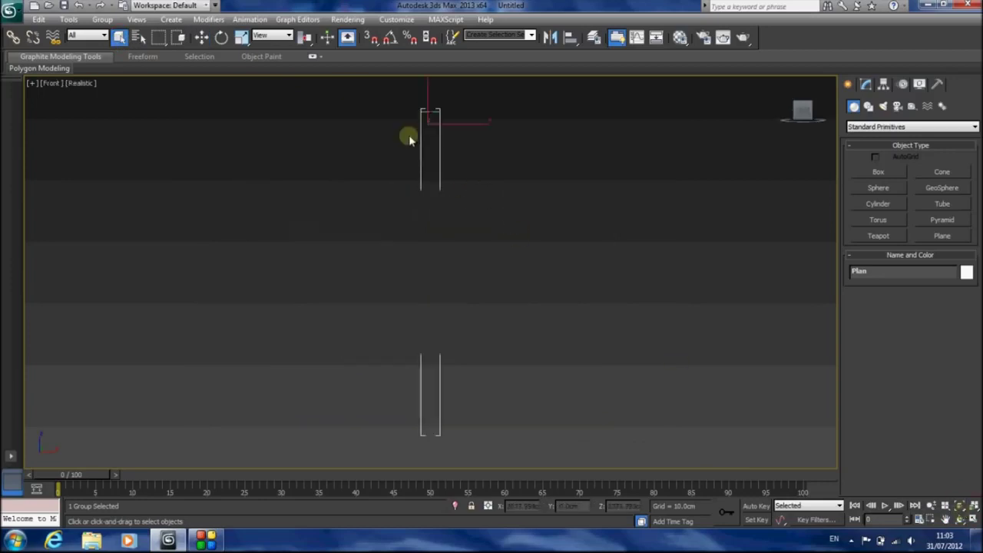
left_click(241, 37)
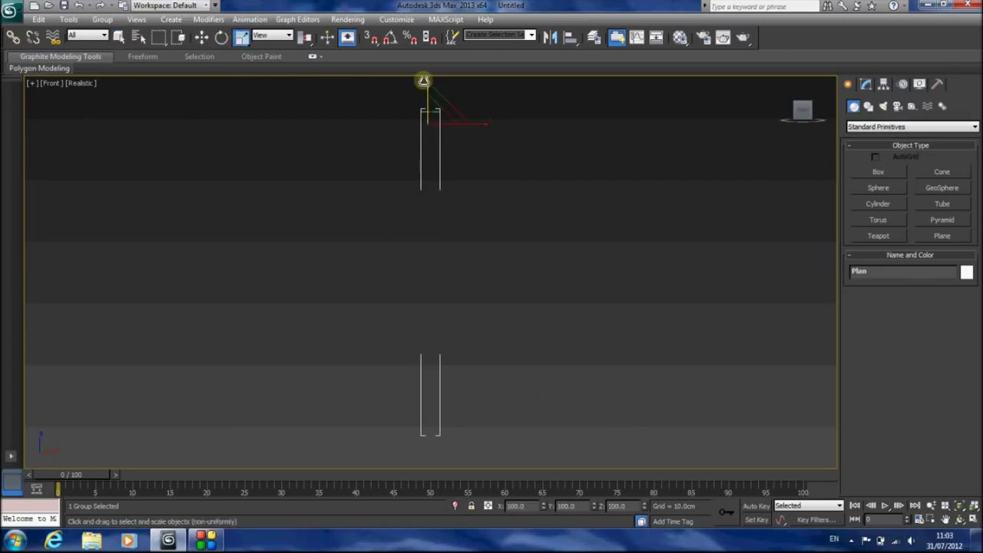
left_click_drag(425, 82, 413, 228)
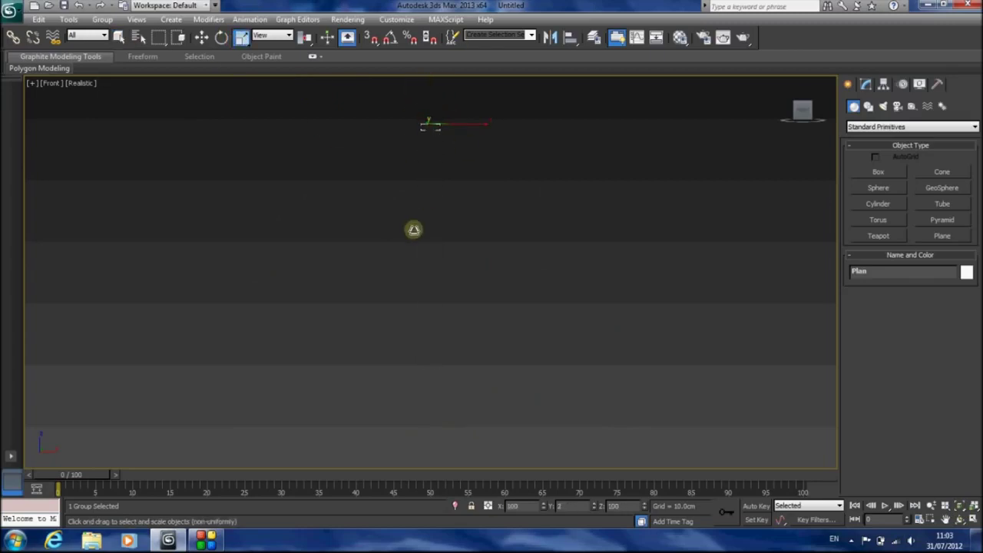
left_click(960, 505)
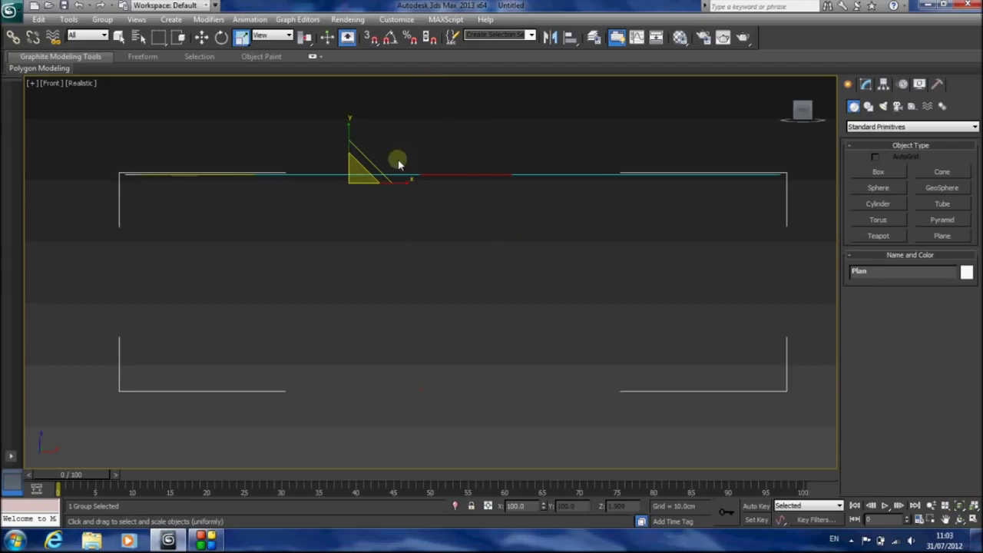
left_click_drag(346, 127, 304, 549)
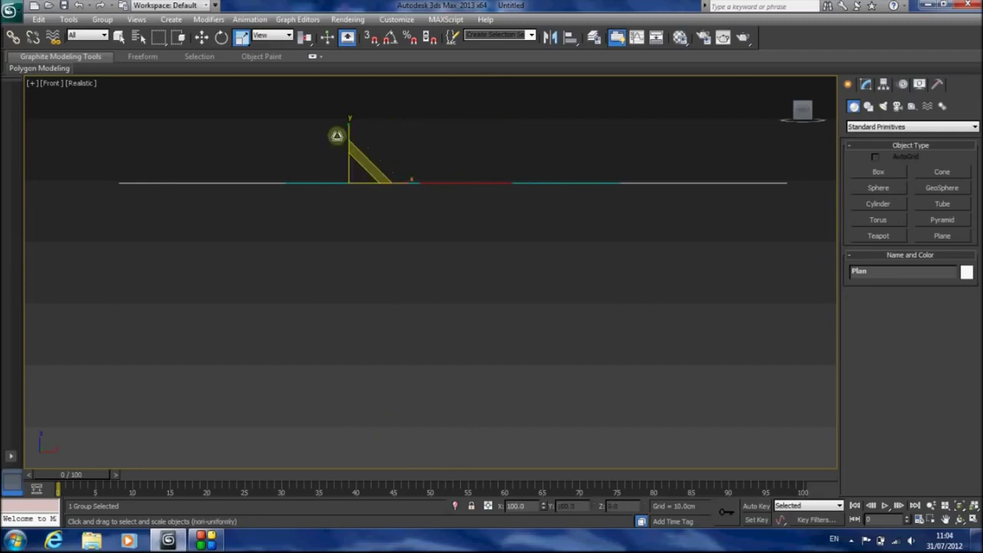
left_click_drag(347, 127, 373, 231)
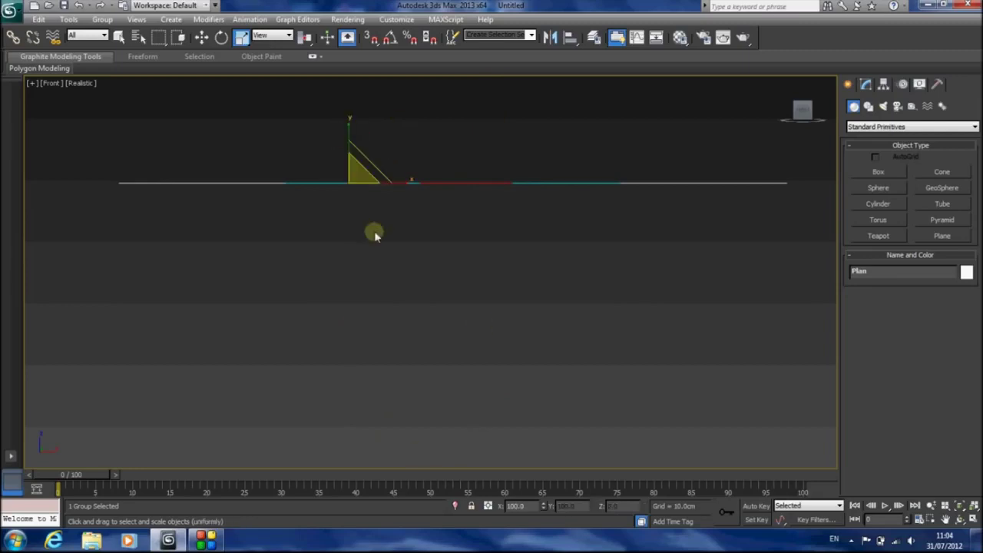
key("t")
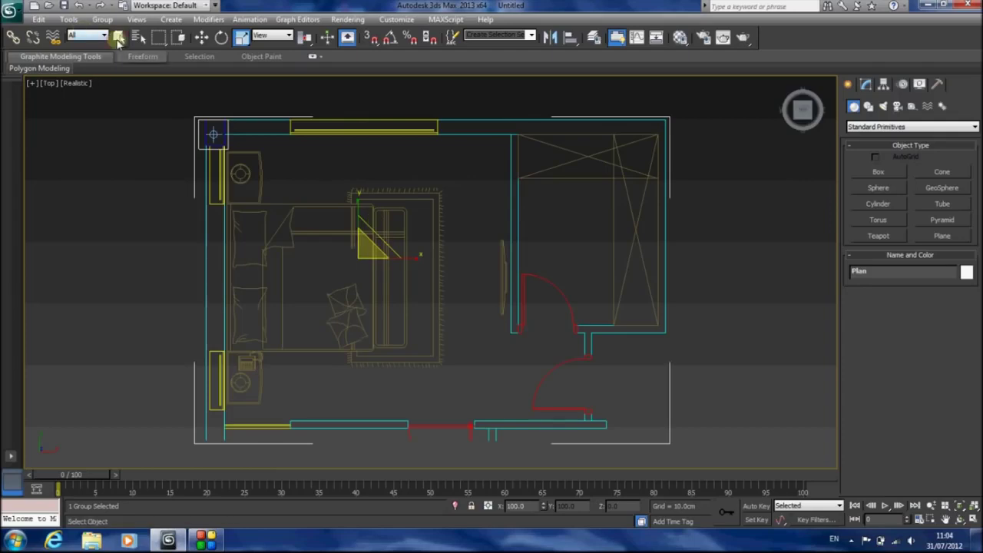
left_click(119, 38)
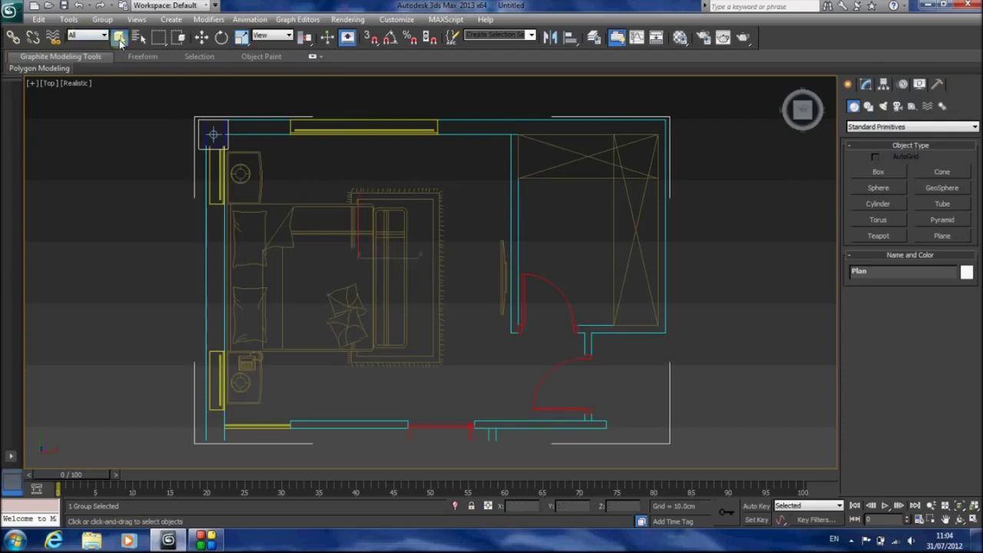
Step: Start drawing a Line spline with 3D snapping and angle snap turned on
left_click(868, 106)
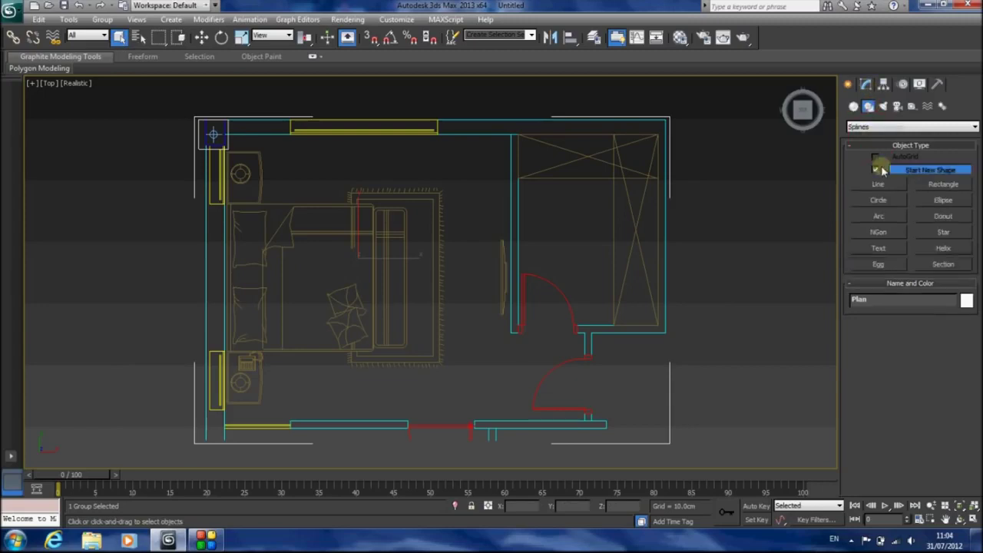
left_click(878, 167)
left_click(370, 37)
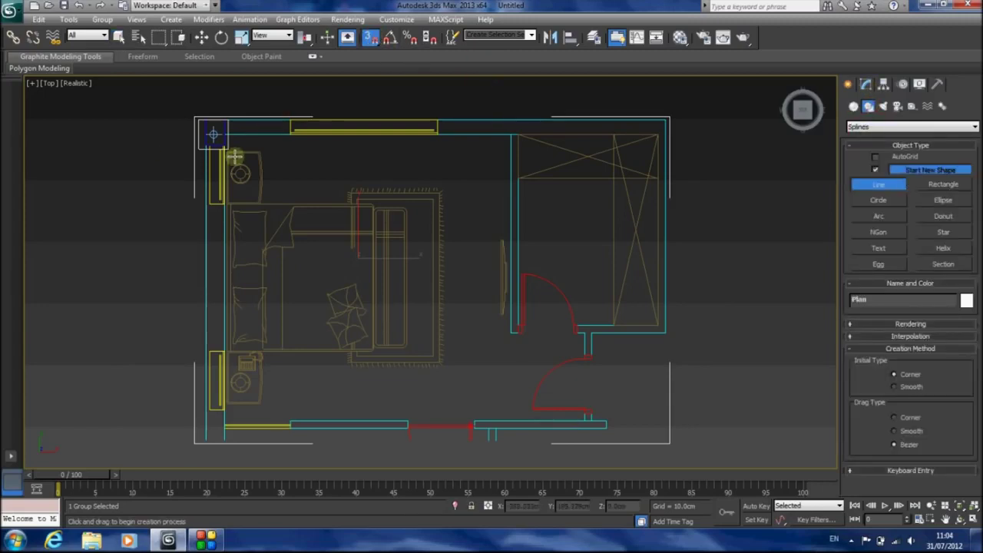
left_click(391, 40)
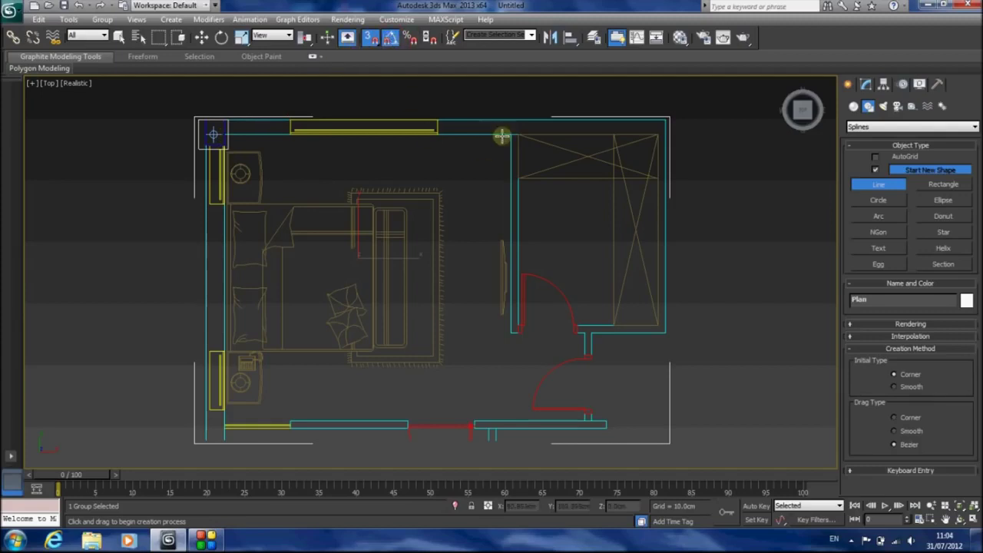
Step: Restrict the snap settings to Vertex only, with Grid Points and Edge/Segment turned off
right_click(375, 40)
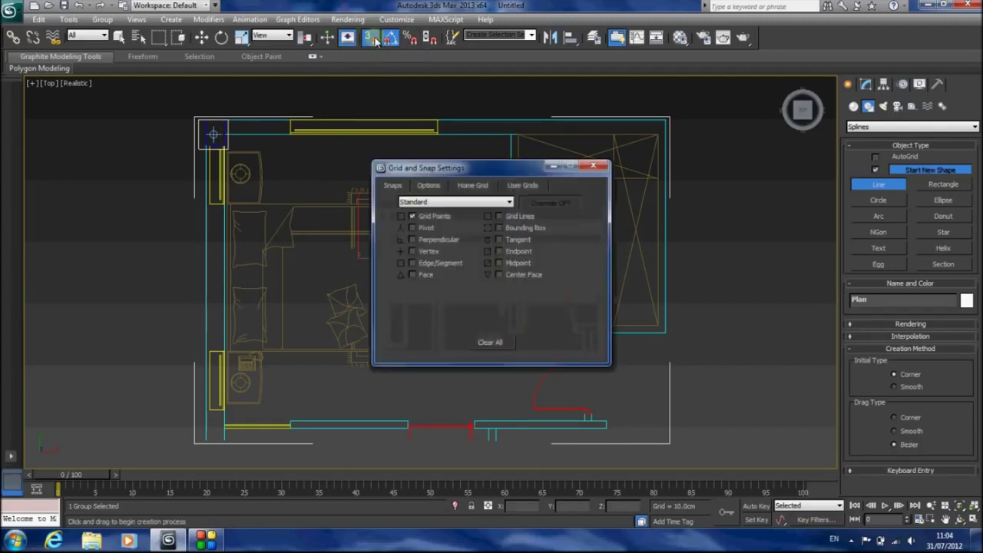
left_click(434, 218)
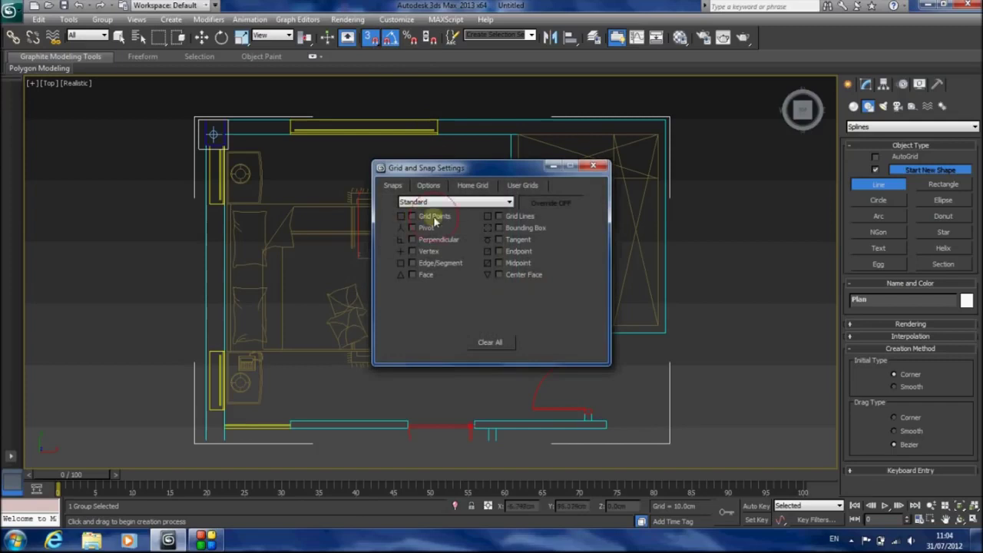
left_click(413, 253)
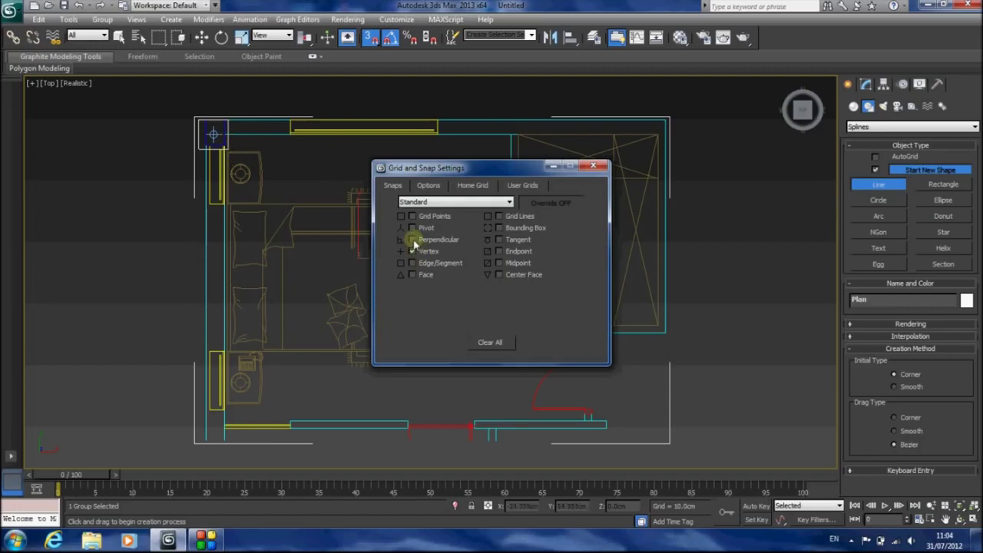
left_click(412, 262)
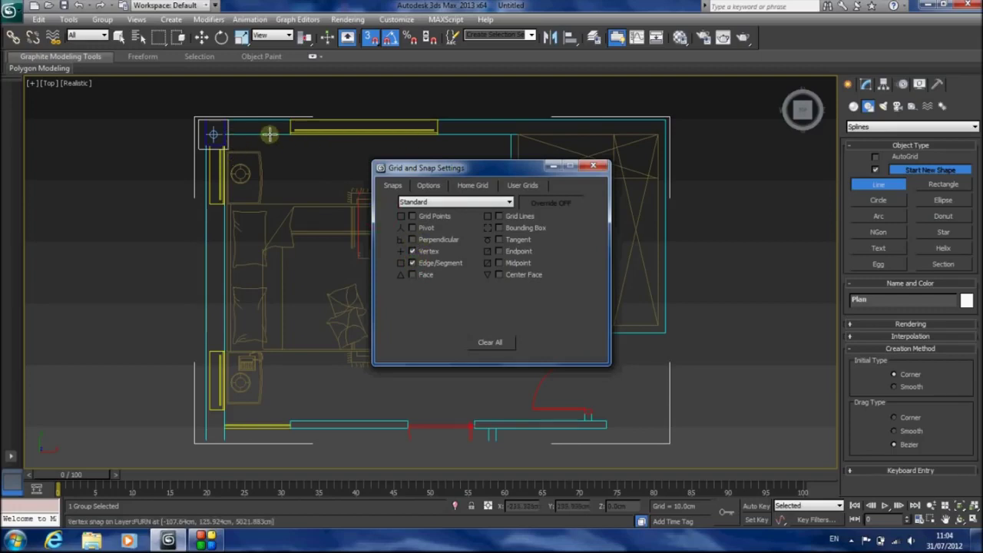
left_click(593, 165)
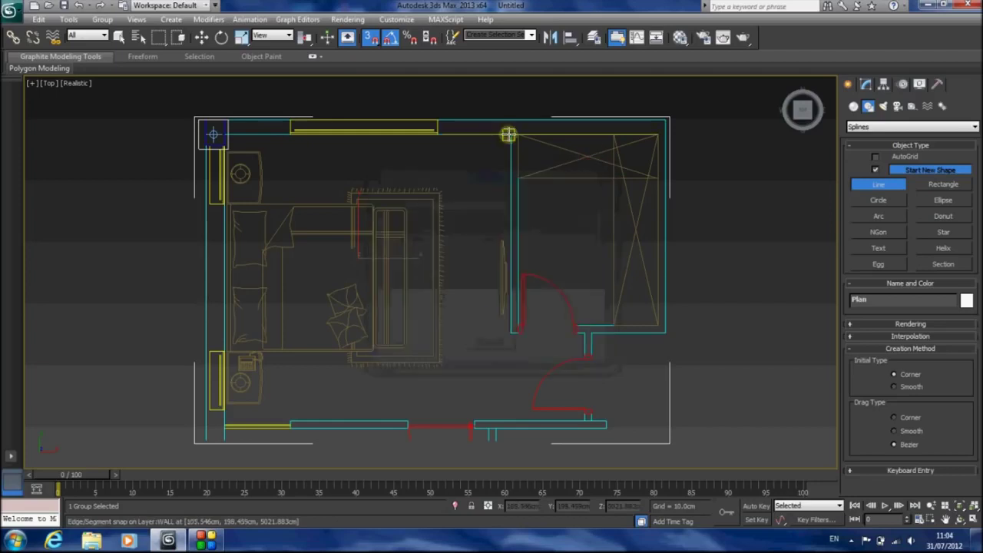
right_click(370, 37)
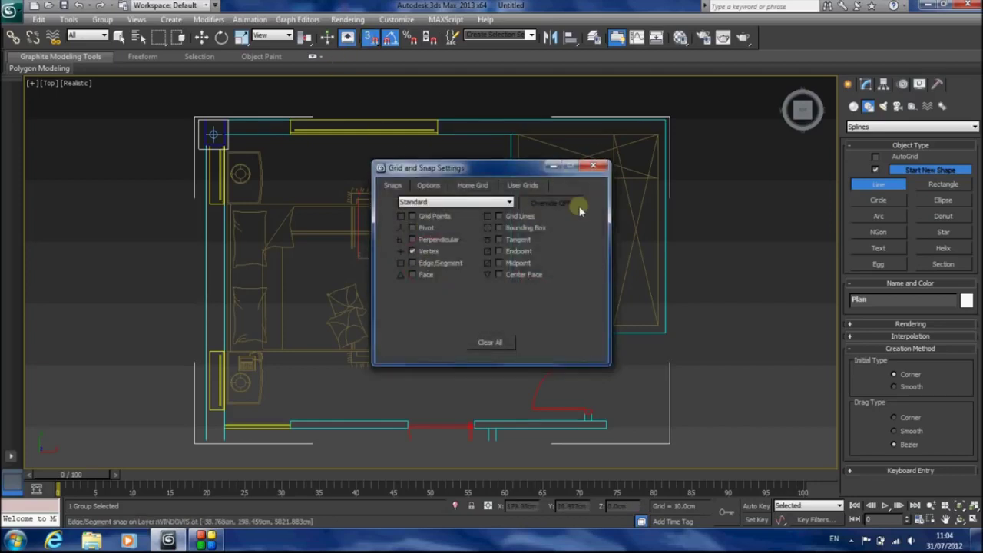
left_click(593, 167)
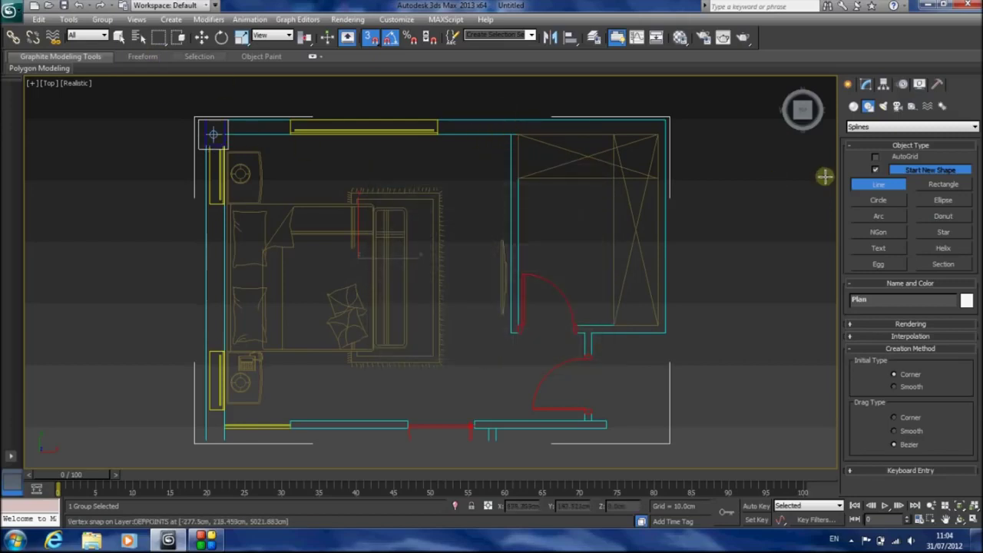
Step: Trace the bedroom's inner outline from its upper-right corner down the closet wall and across the closet door opening to the entrance wall
left_click(503, 131)
middle_click_drag(509, 315, 495, 223)
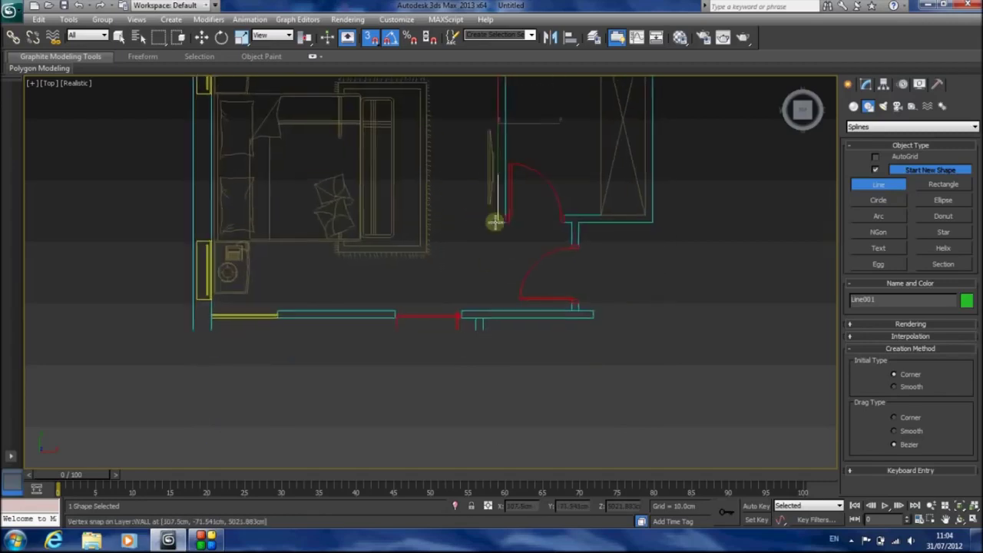
scroll(495, 223, "up", 5)
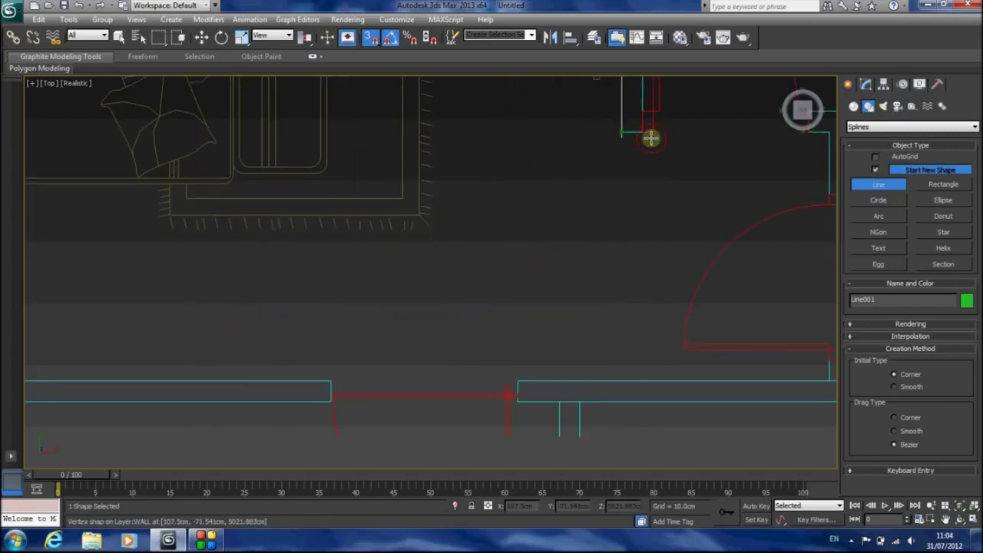
middle_click_drag(728, 191, 515, 264)
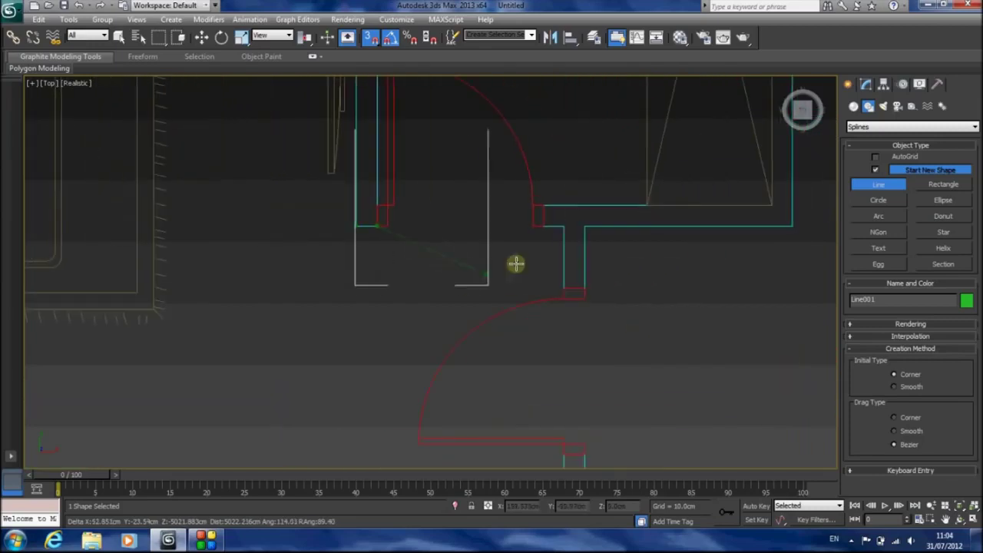
left_click(545, 229)
left_click(565, 229)
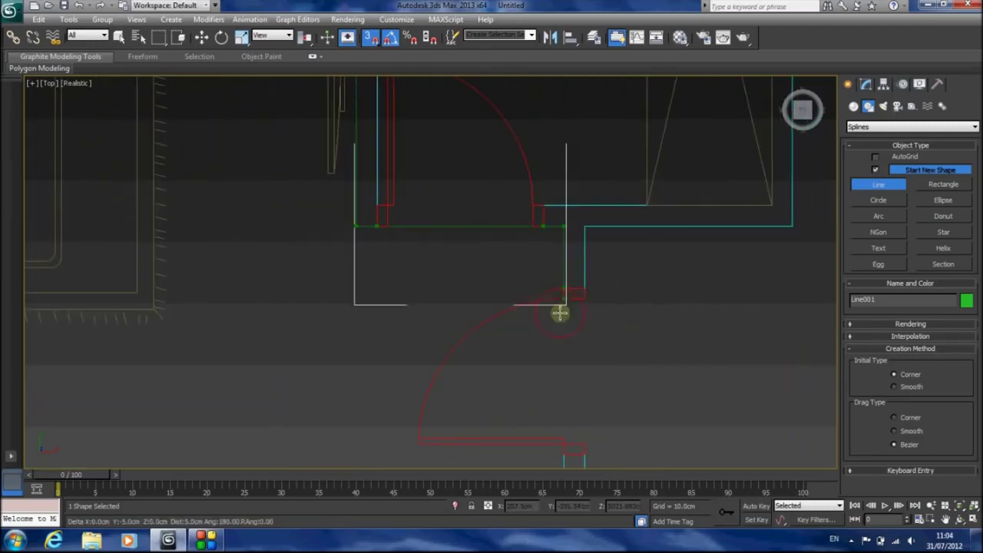
Step: Continue the outline past the entrance door and along the lower wall's openings to the lower-left corner and the adjacent window's edge
middle_click_drag(560, 312, 542, 168)
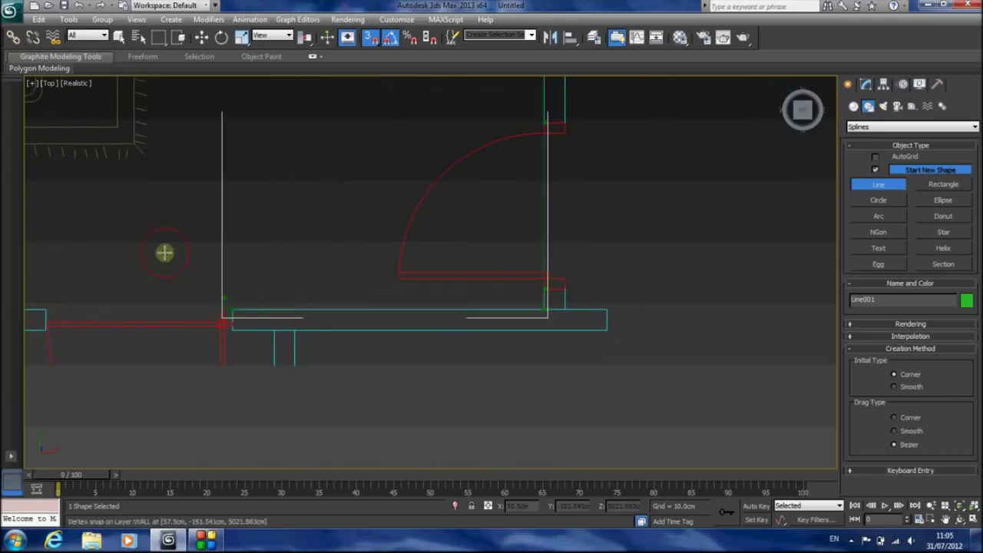
middle_click_drag(164, 253, 499, 245)
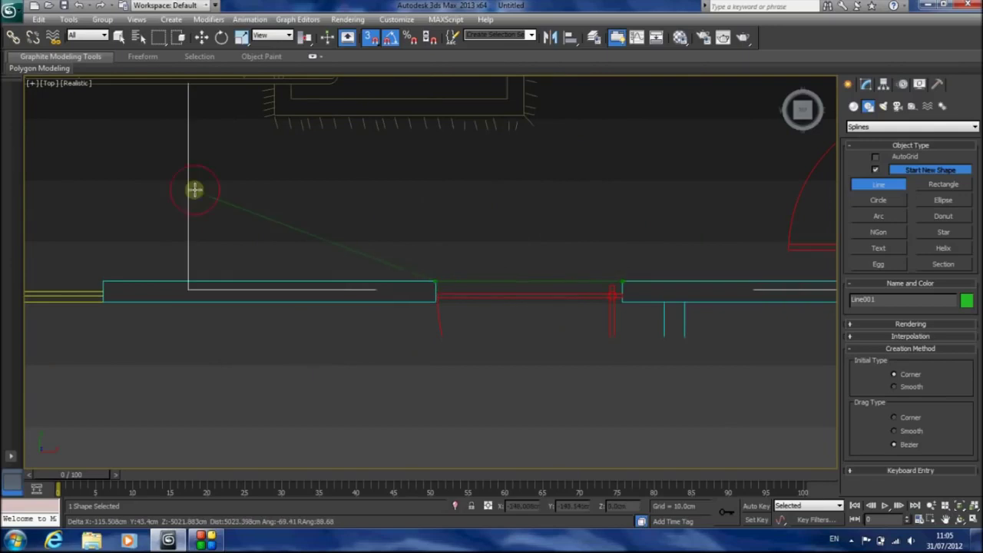
middle_click_drag(193, 191, 430, 227)
left_click(369, 302)
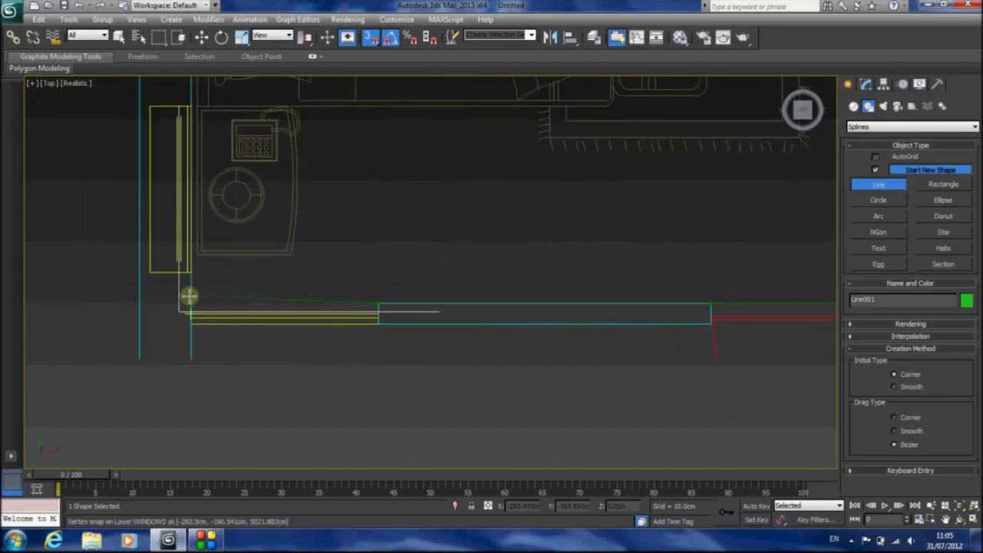
left_click(192, 272)
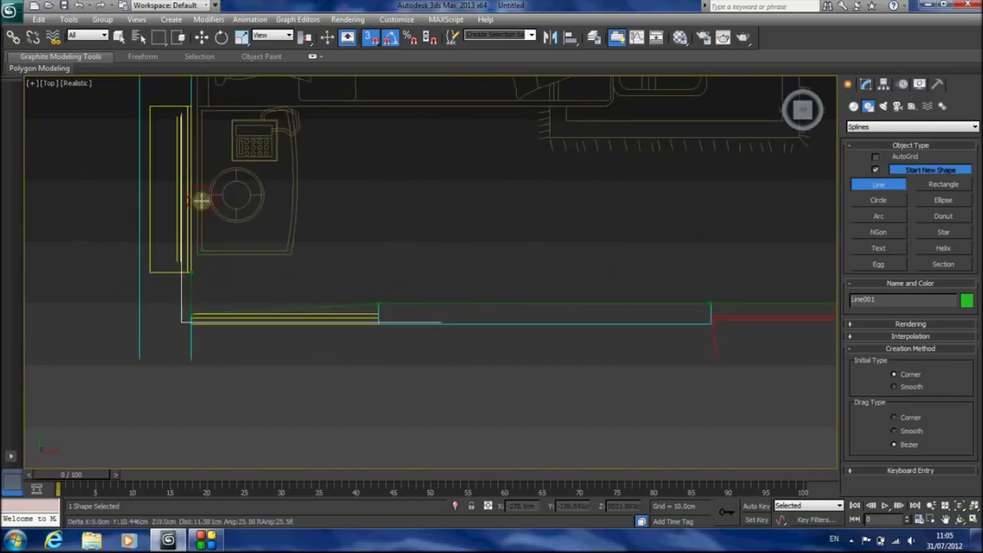
Step: Trace the outline up the left wall past both windows, around the column corner, and to the near edge of the upper wall's window
mouse_move(202, 103)
middle_mouse_down()
mouse_move(391, 426)
mouse_move(362, 171)
mouse_move(343, 378)
middle_mouse_up()
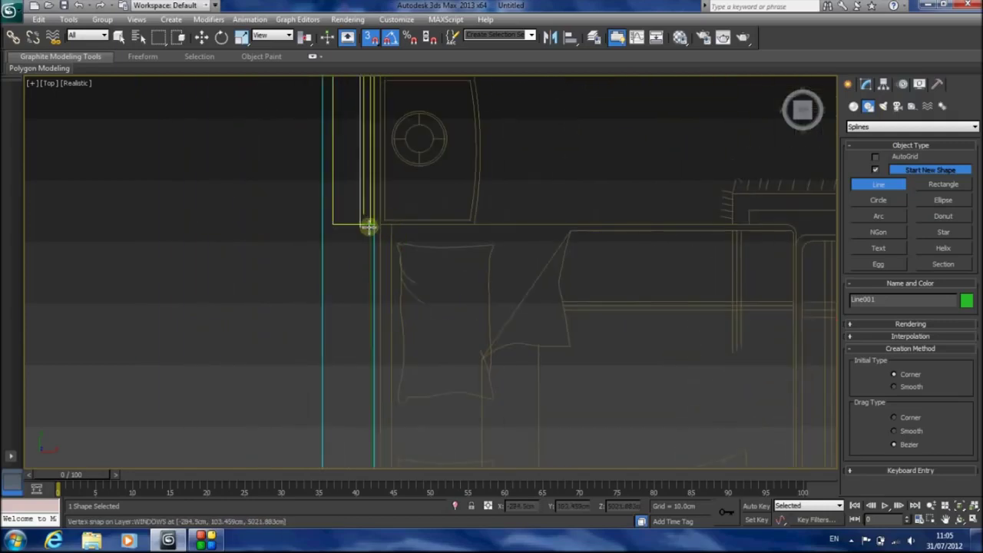
left_click(371, 220)
middle_click_drag(392, 143, 371, 309)
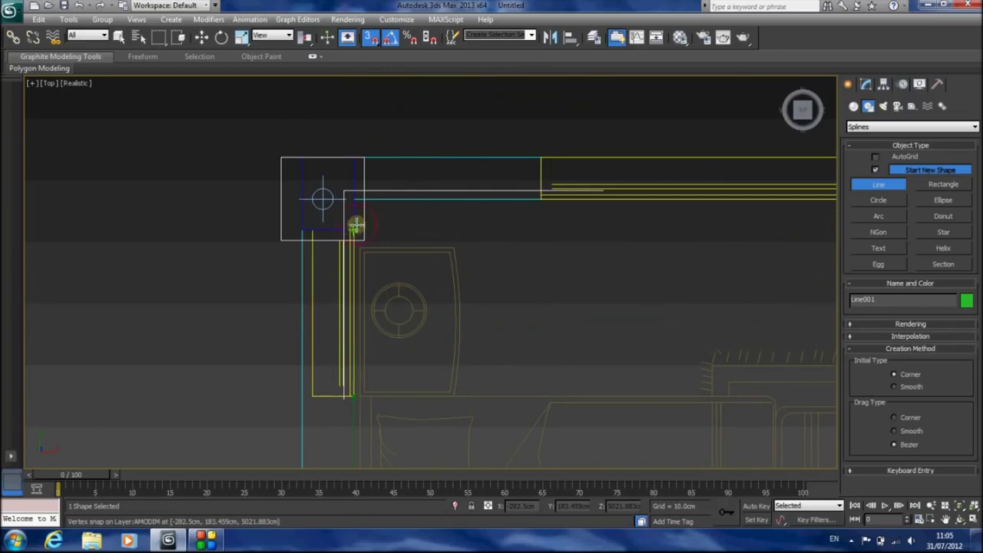
left_click(355, 230)
left_click(354, 199)
left_click(540, 198)
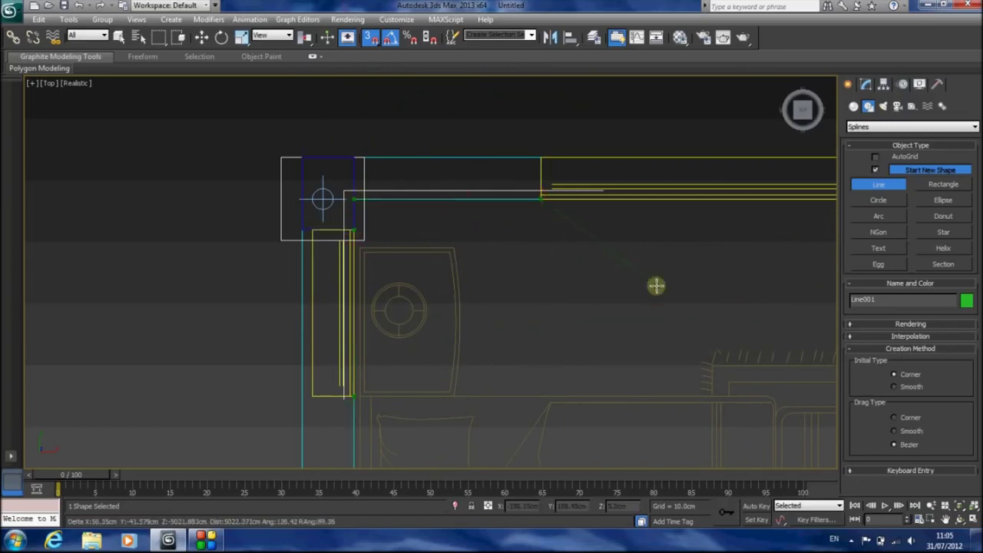
Step: Trace the outline across the upper window to the starting corner and close the spline
middle_click_drag(656, 286, 586, 250)
left_click(683, 197)
middle_click_drag(685, 192, 329, 274)
left_click(430, 211)
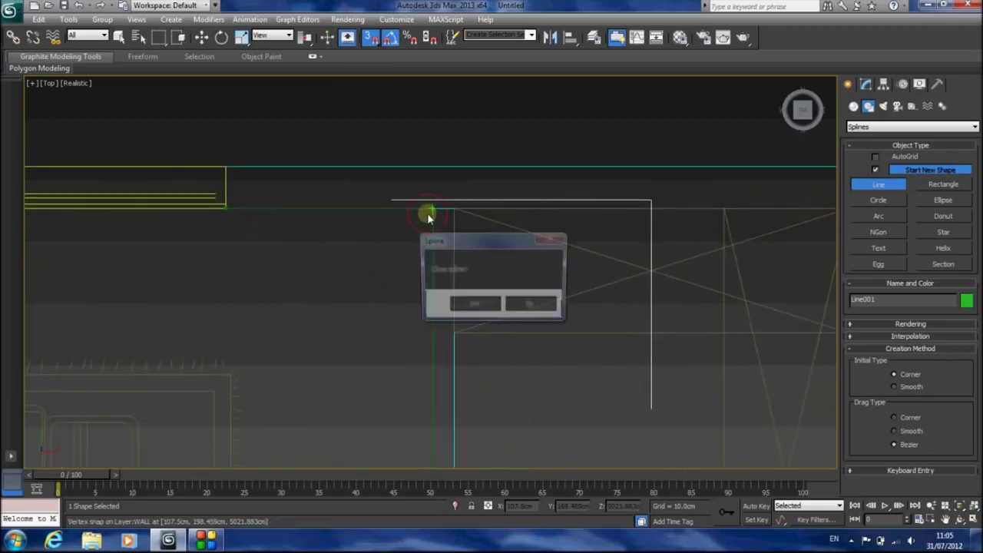
left_click(473, 307)
Step: With snapping turned off, move the outline's lower-left corner vertex up along Y to align with the lower wall's inner edge
scroll(510, 180, "down", 5)
middle_click_drag(417, 334, 563, 223)
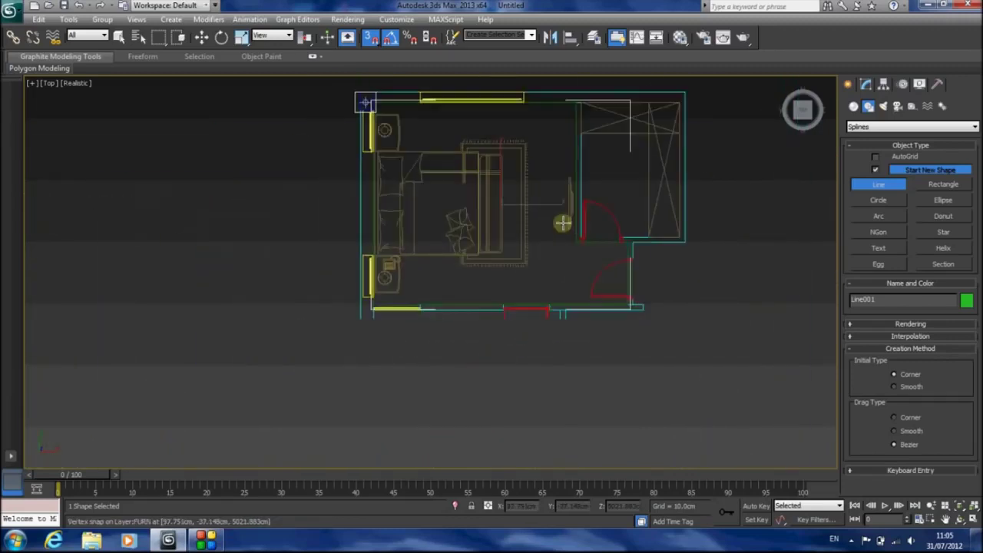
scroll(454, 303, "up", 6)
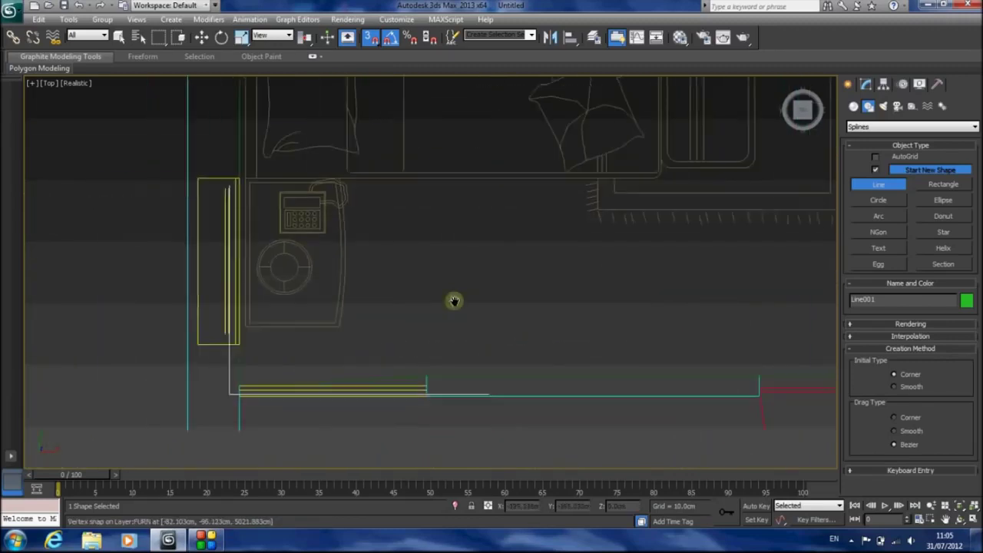
left_click(866, 84)
left_click(888, 296)
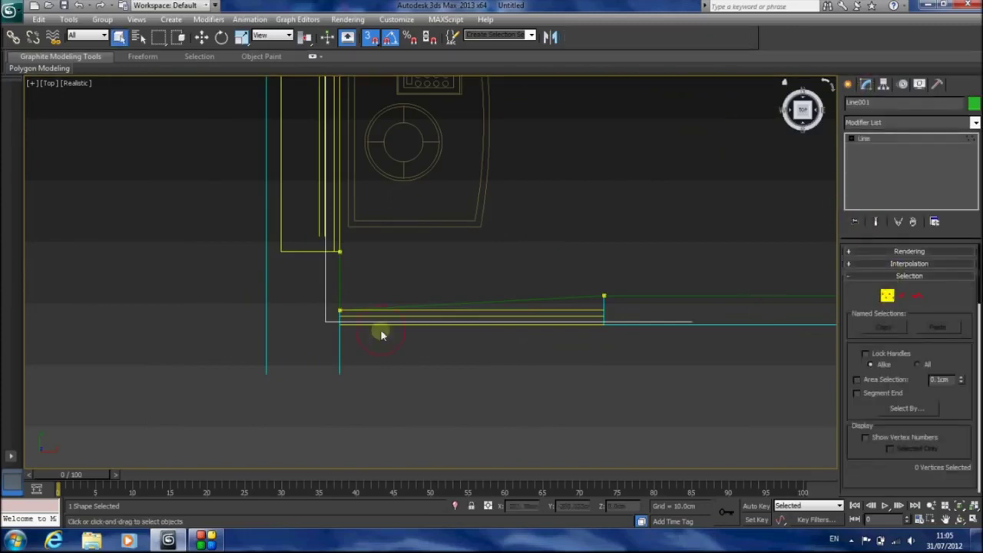
left_click_drag(361, 332, 361, 332)
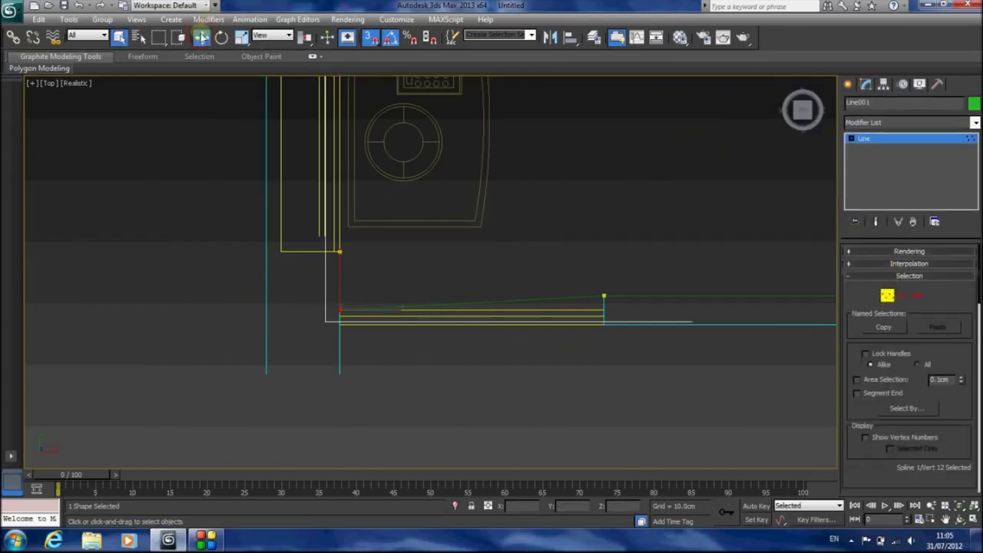
left_click(201, 37)
left_click(368, 37)
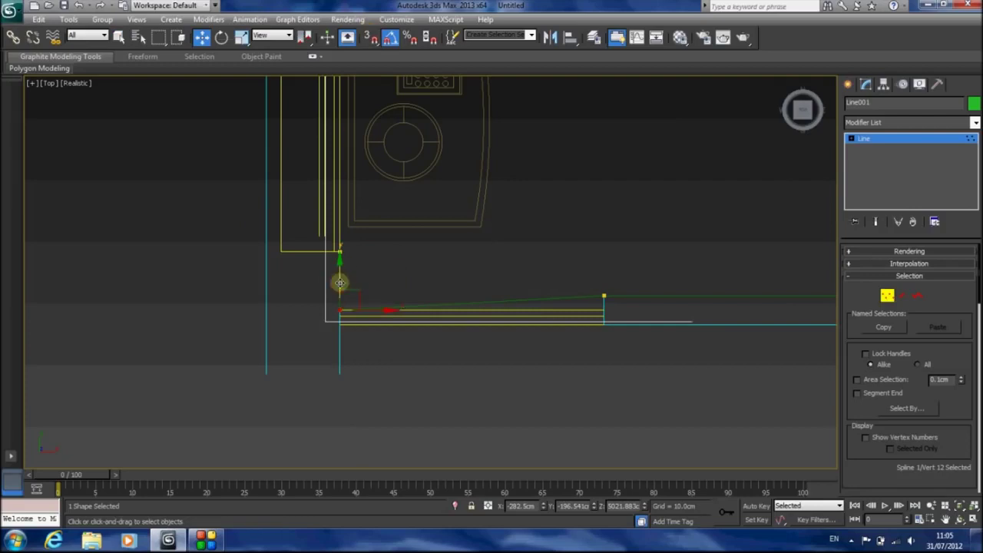
left_click_drag(338, 281, 344, 267)
left_click(887, 296)
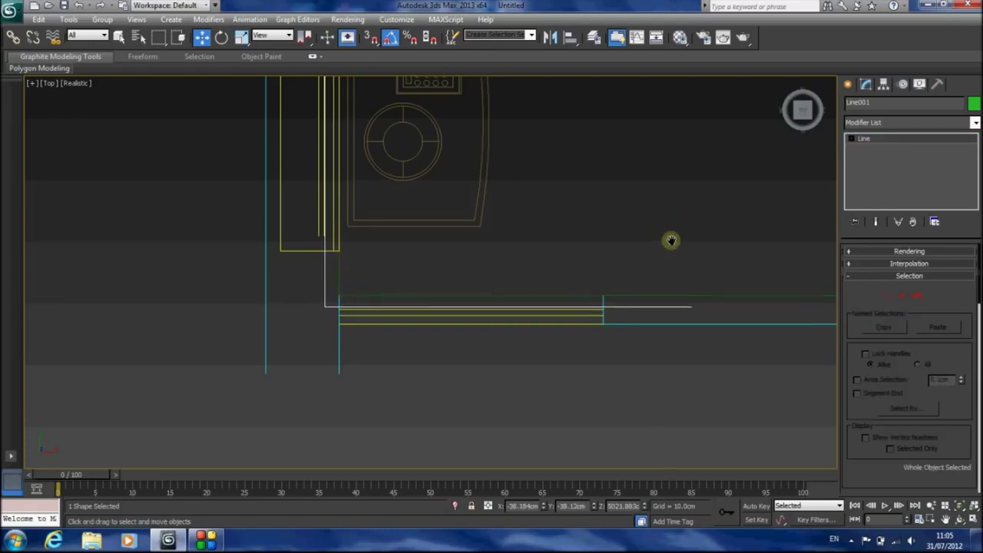
Step: Show the closed room outline at an angle in the Perspective view and convert it to an Editable Poly
key("p")
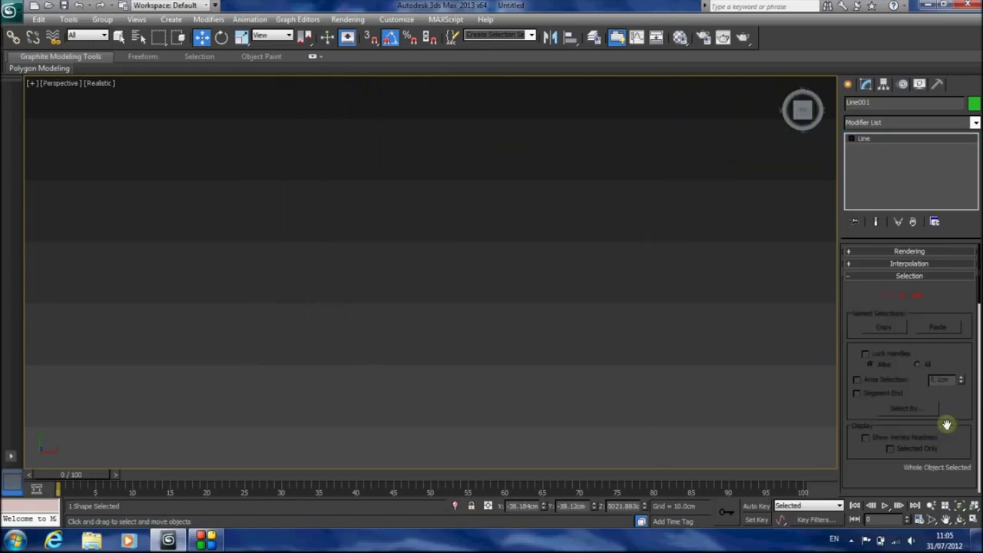
left_click(960, 506)
left_click(959, 520)
left_click_drag(456, 272, 472, 243)
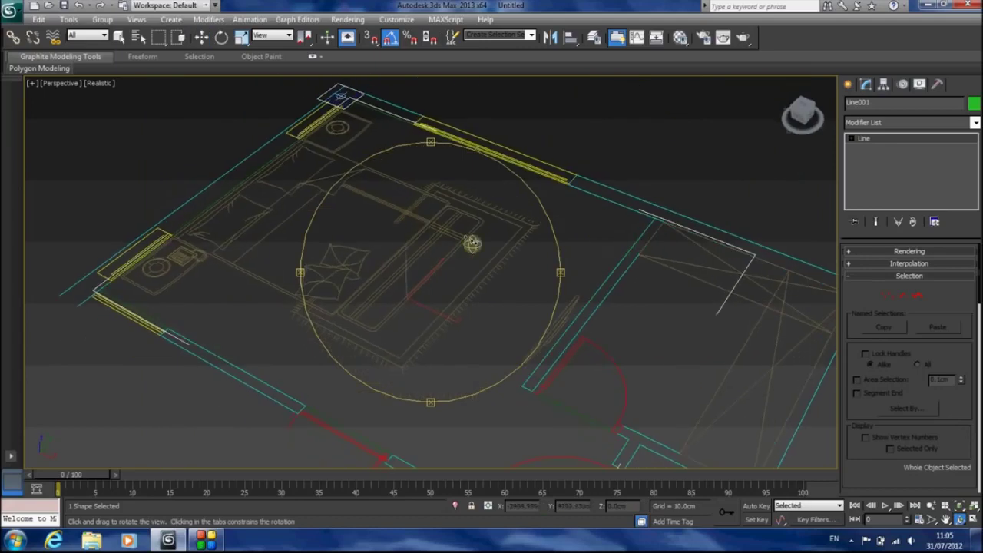
right_click(560, 208)
right_click(553, 204)
mouse_move(607, 322)
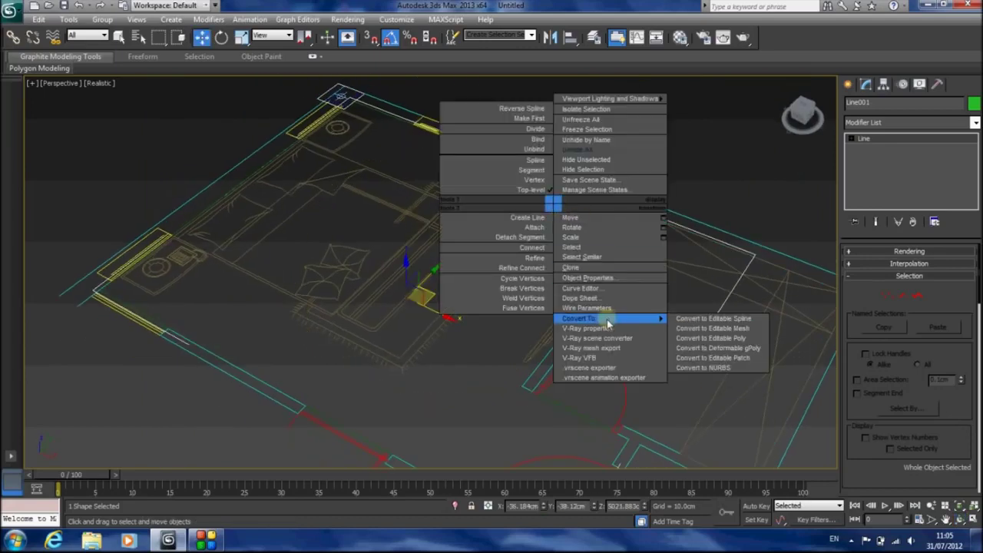
left_click(723, 338)
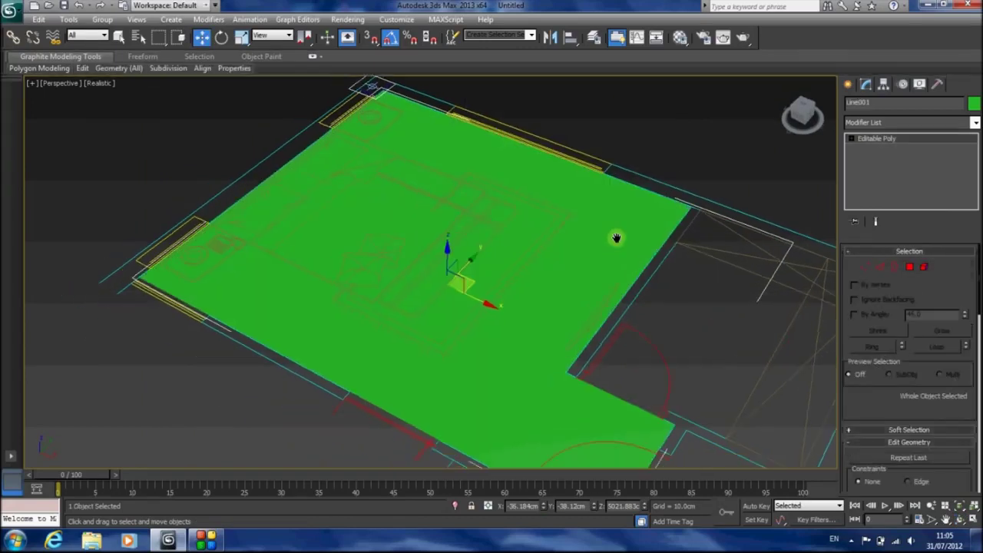
middle_click_drag(617, 238, 634, 230)
left_click(909, 268)
left_click(632, 224)
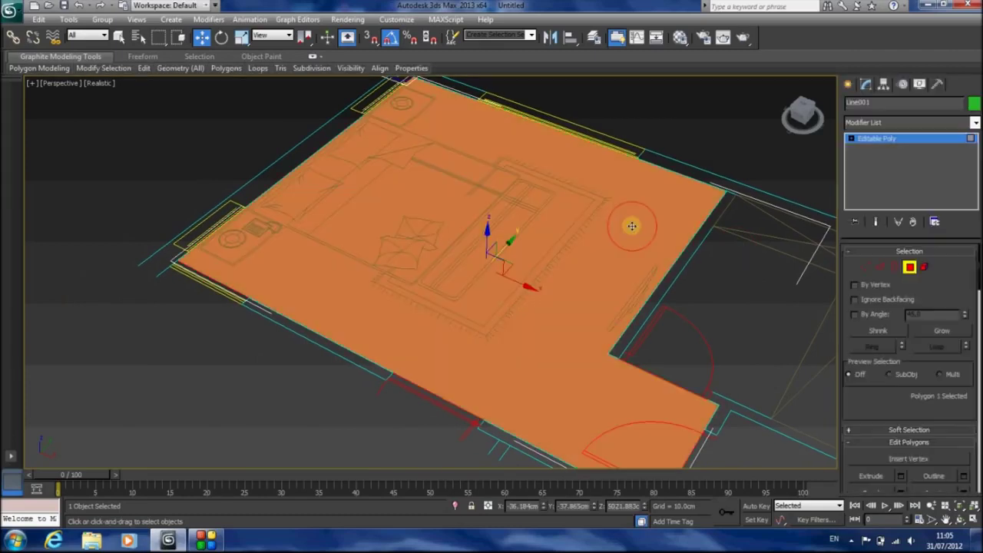
left_click(240, 38)
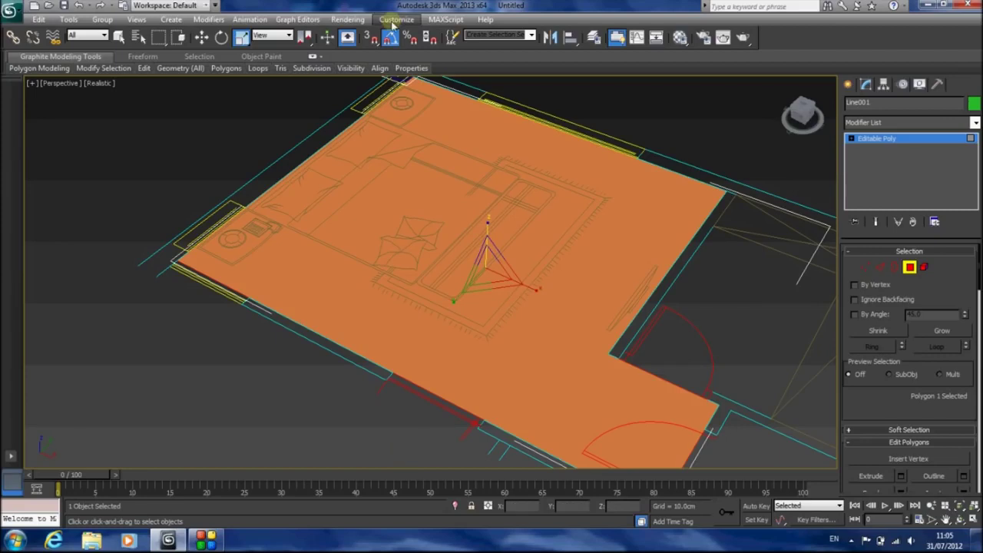
left_click(906, 265)
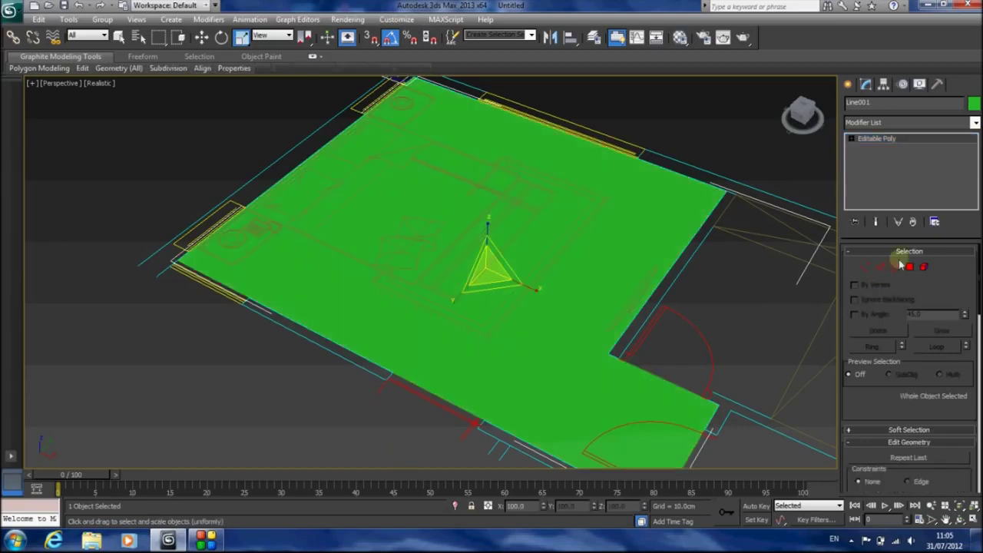
Step: Select the room polygon's open border and extrude it upward along Z to raise the walls
left_click(893, 268)
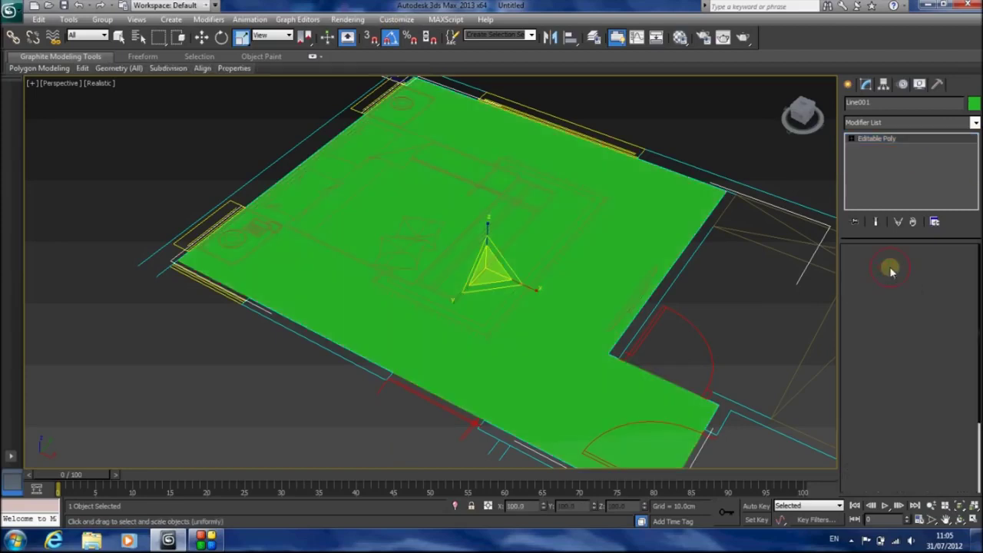
left_click(687, 176)
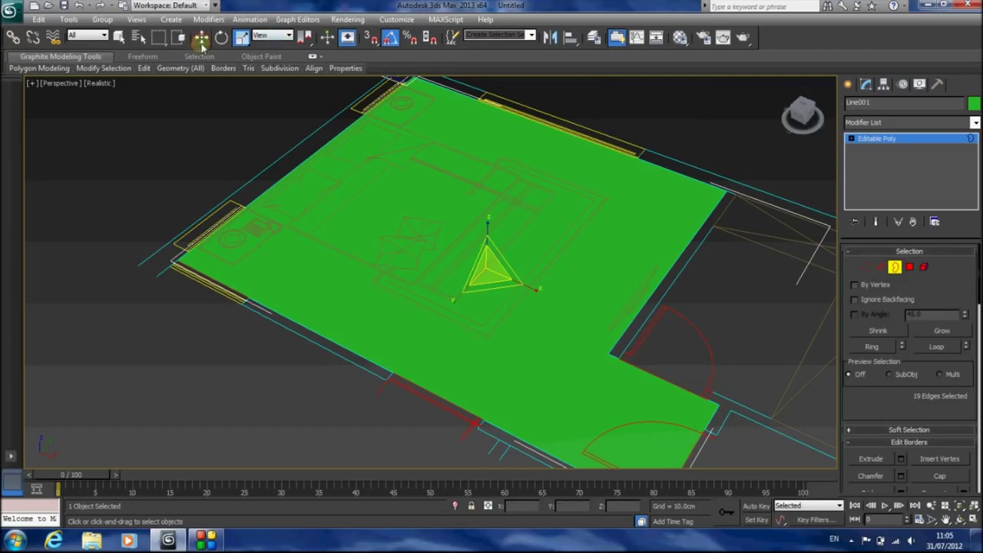
left_click(200, 37)
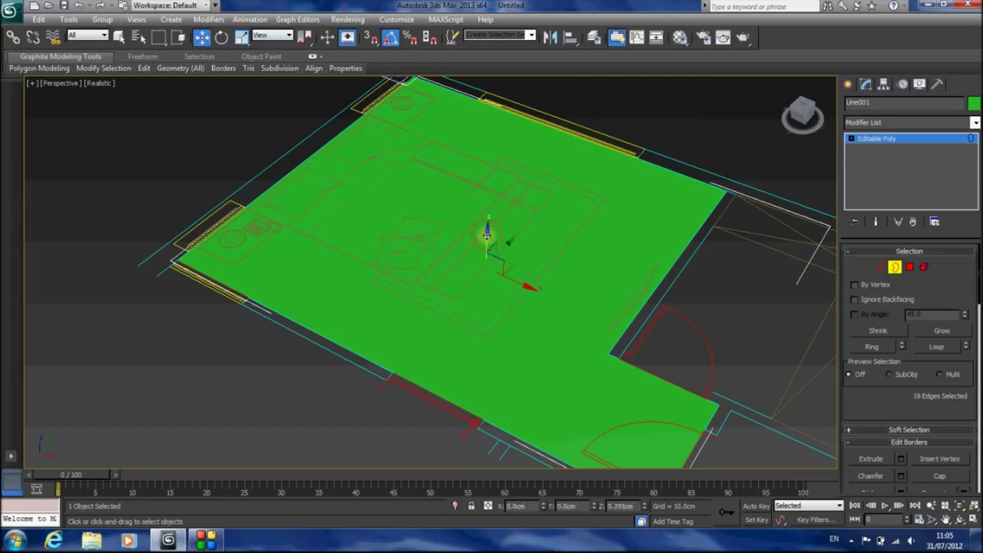
left_click_drag(487, 232, 510, 165, "shift")
key("F3")
key("F3")
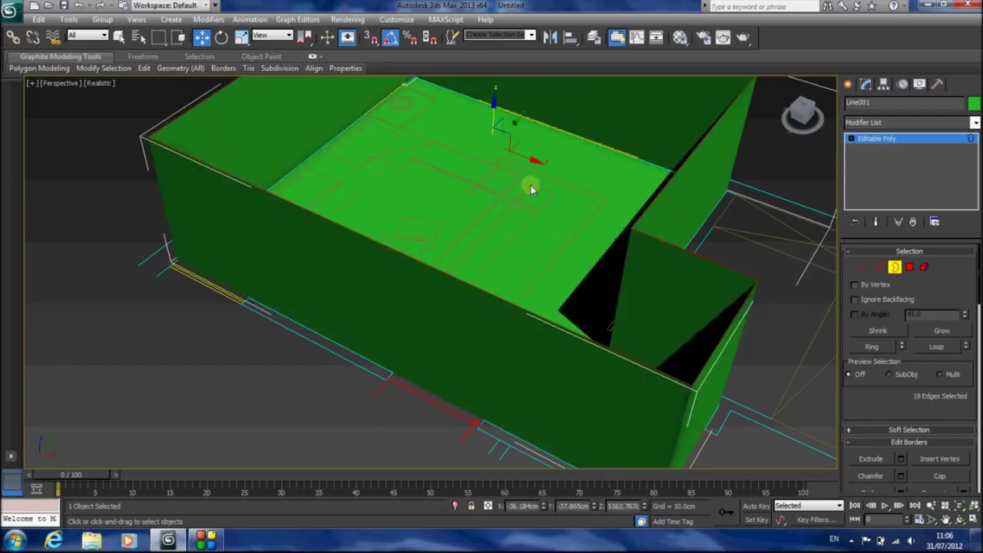
Step: Show edged faces and extrude the walls' top border upward once more to add a third tier
key("F4")
middle_click_drag(496, 176, 493, 268)
scroll(494, 268, "down", 2)
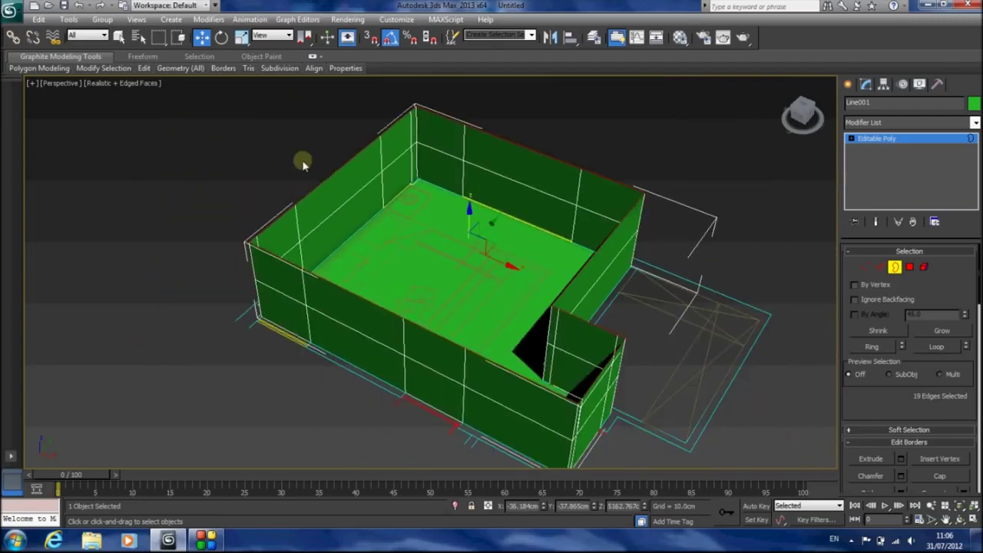
left_click_drag(467, 212, 464, 167, "shift")
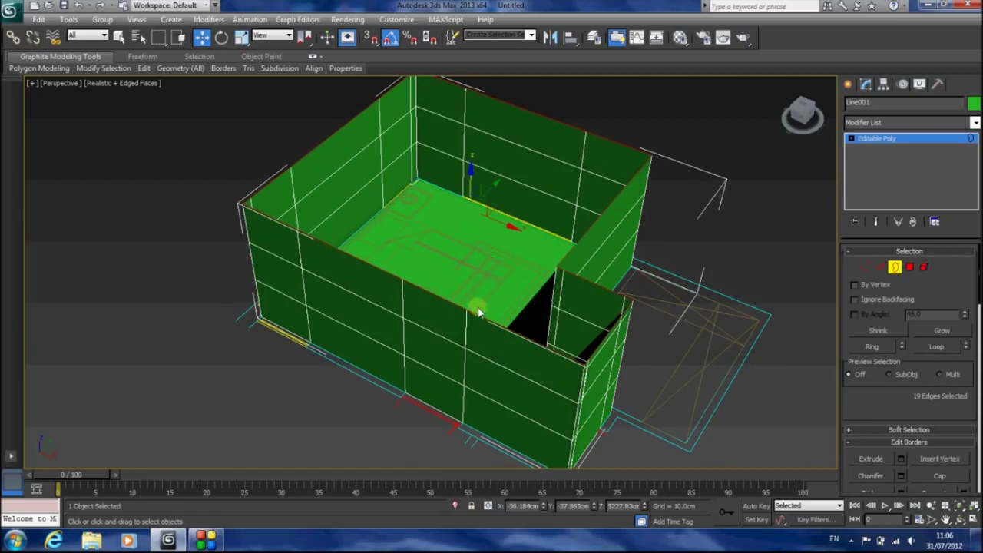
Step: In the Front view, draw a reference box beside the room's right end, about 100 cm long, 32 cm wide and 60 cm high
key("f")
middle_click_drag(553, 291, 510, 500)
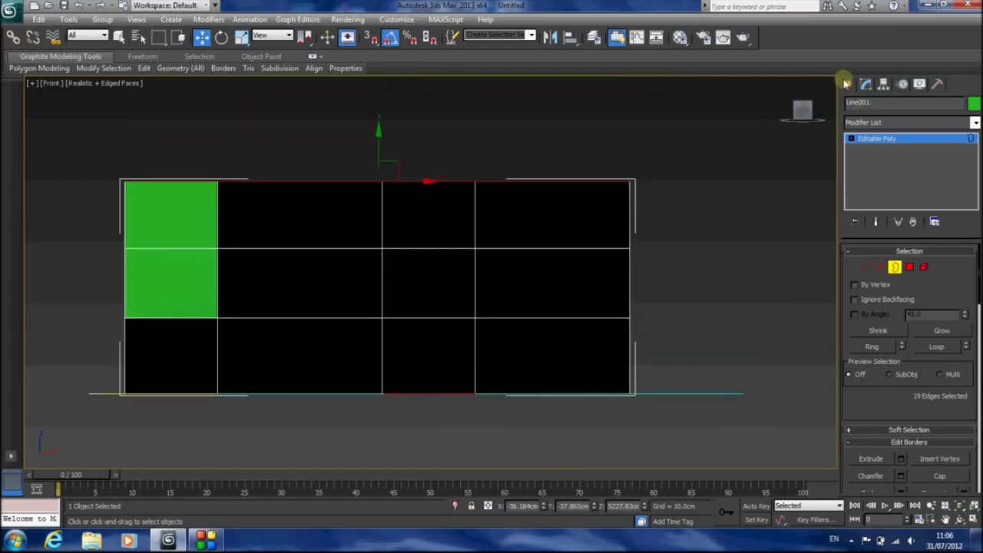
left_click(866, 84)
left_click(854, 106)
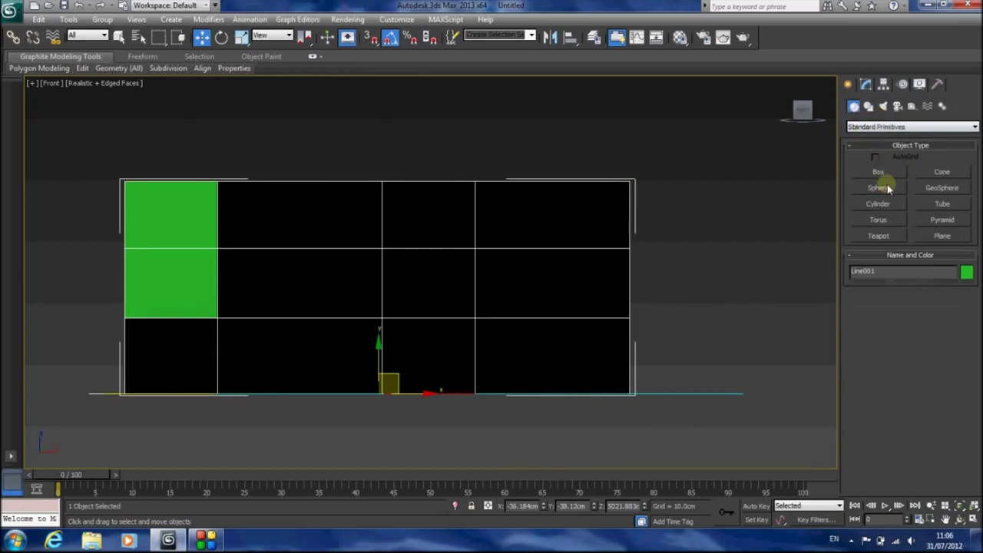
left_click(878, 172)
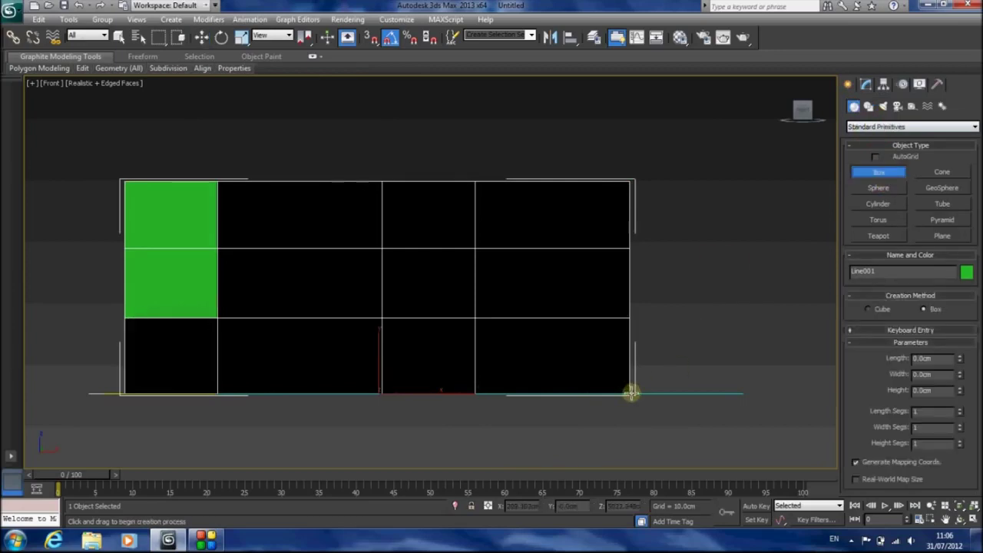
left_click_drag(632, 393, 665, 289)
left_click(665, 226)
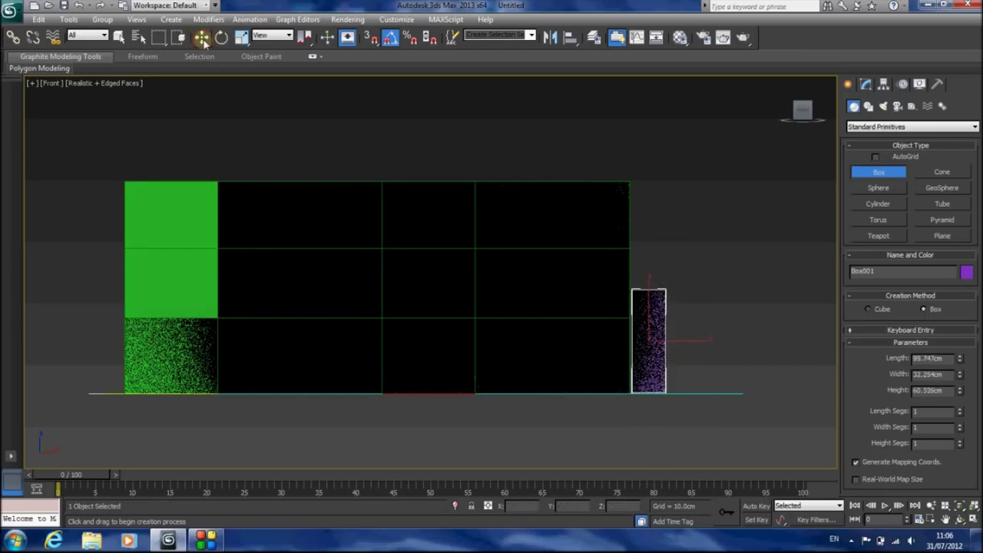
Step: Set the reference box's length to 100 cm and move it along Y so its base rests on the floor line
left_click(201, 37)
left_click(865, 84)
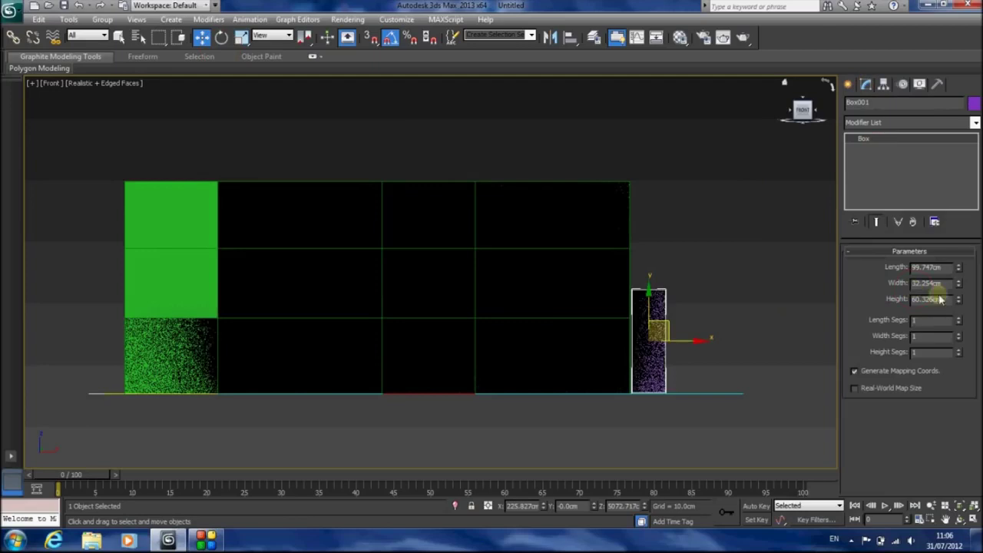
double_click(930, 268)
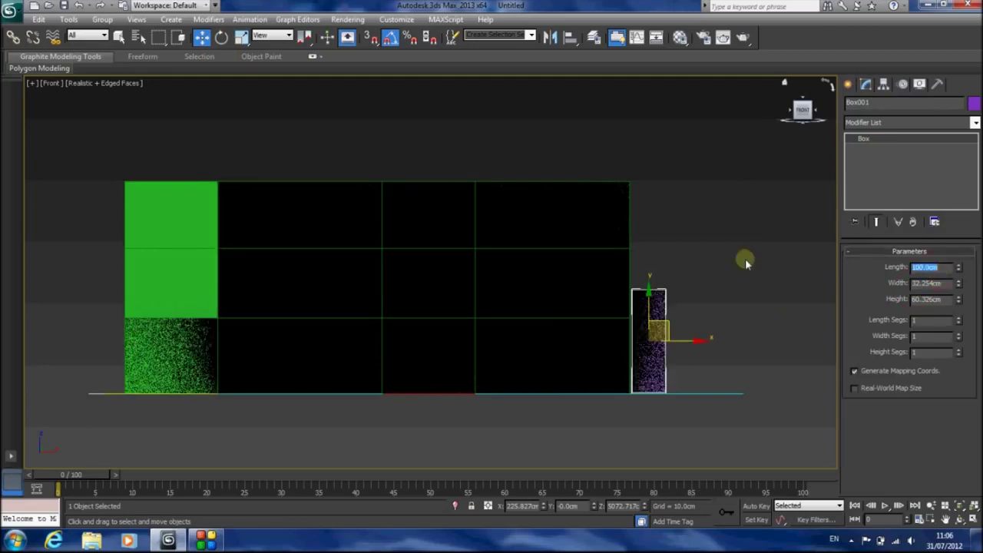
middle_click_drag(692, 308, 669, 281)
scroll(707, 314, "up", 3)
middle_click_drag(707, 314, 371, 195)
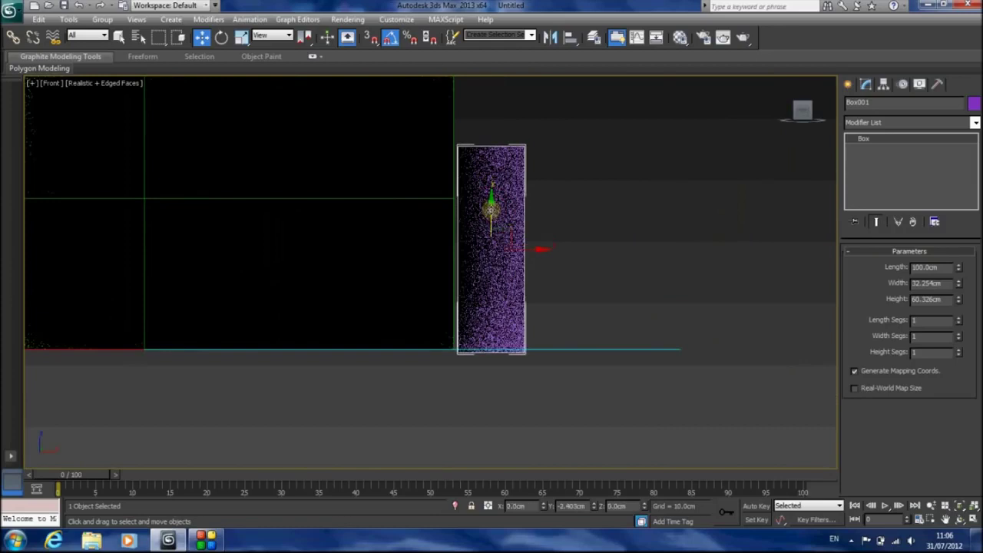
left_click_drag(492, 206, 492, 206)
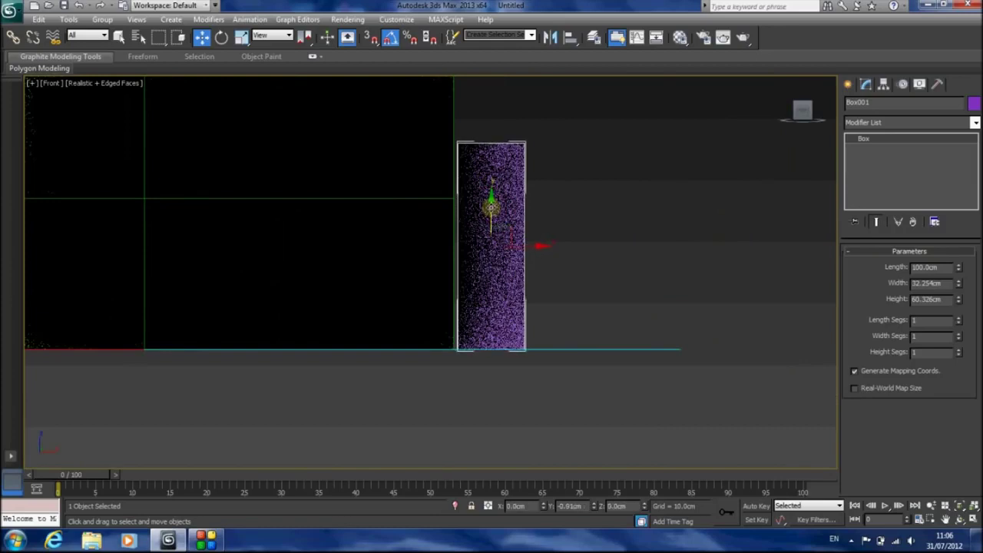
Step: In wireframe, copy the box to its left, set the copy's length to 210 cm and raise its base to the floor line
mouse_move(507, 281)
middle_mouse_down()
mouse_move(558, 362)
mouse_move(611, 379)
middle_mouse_up()
scroll(586, 392, "down", 2)
key("F3")
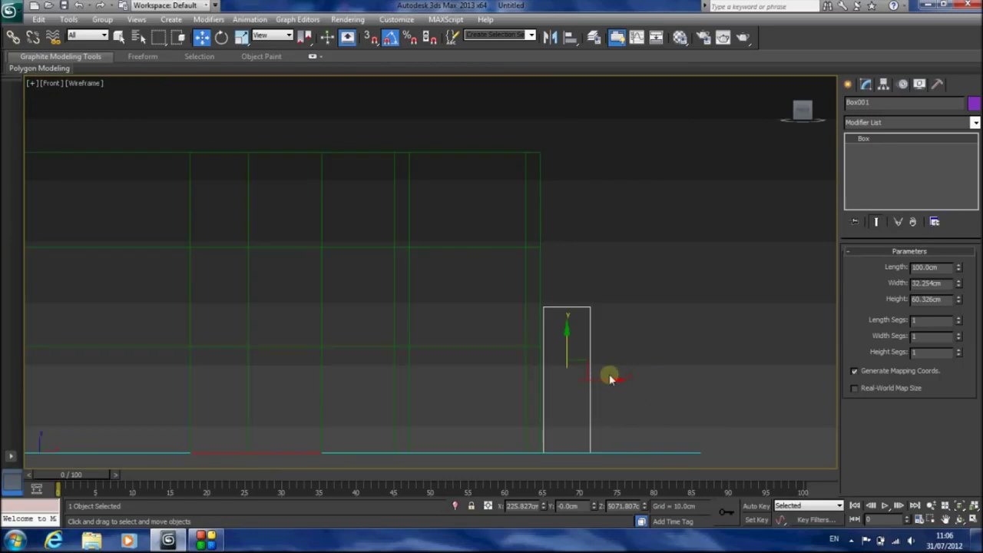
left_click_drag(607, 382, 499, 382, "shift")
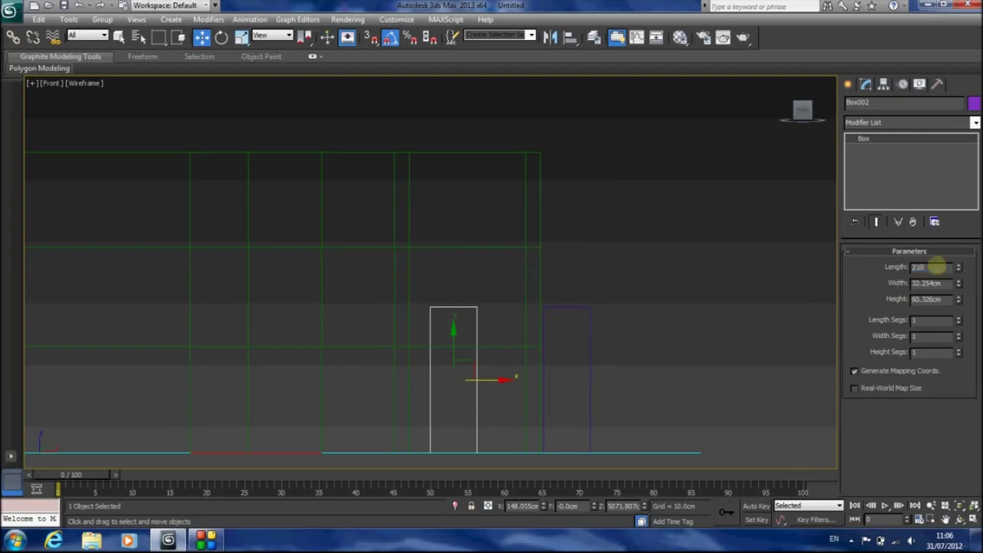
key("Return")
left_click_drag(451, 345, 457, 264)
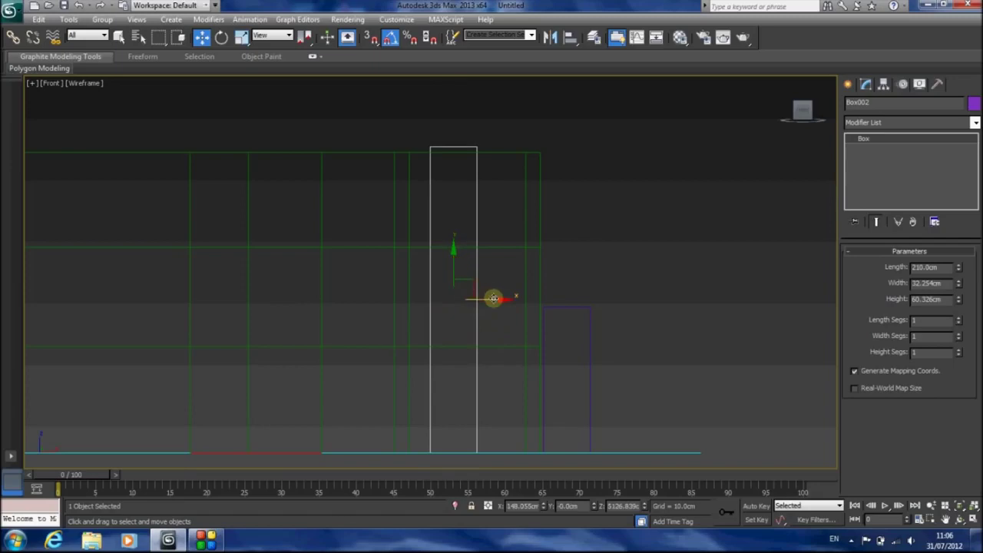
Step: Copy the 210 cm box further left, set the new box's length to 280 cm and raise its base to the floor line
left_click_drag(494, 299, 345, 298, "shift")
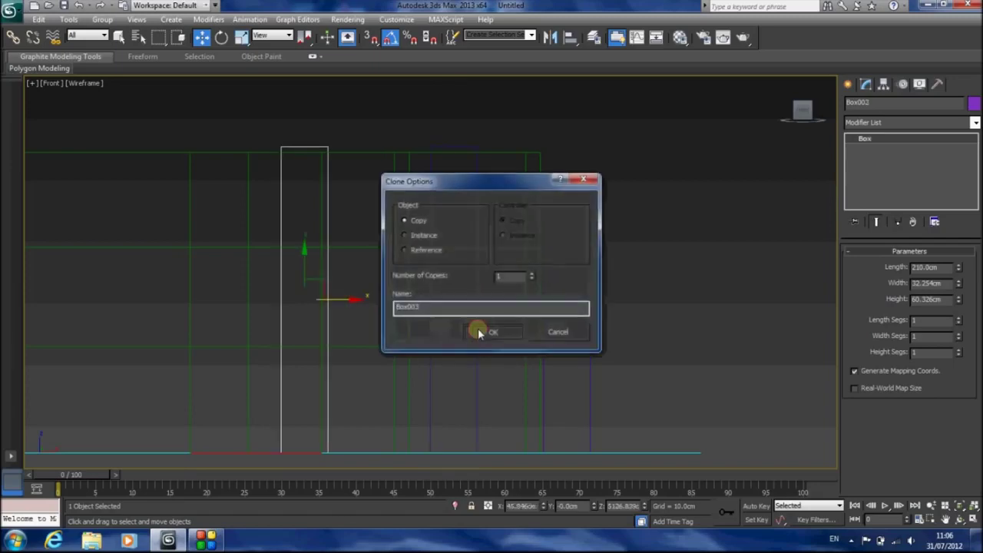
left_click(478, 330)
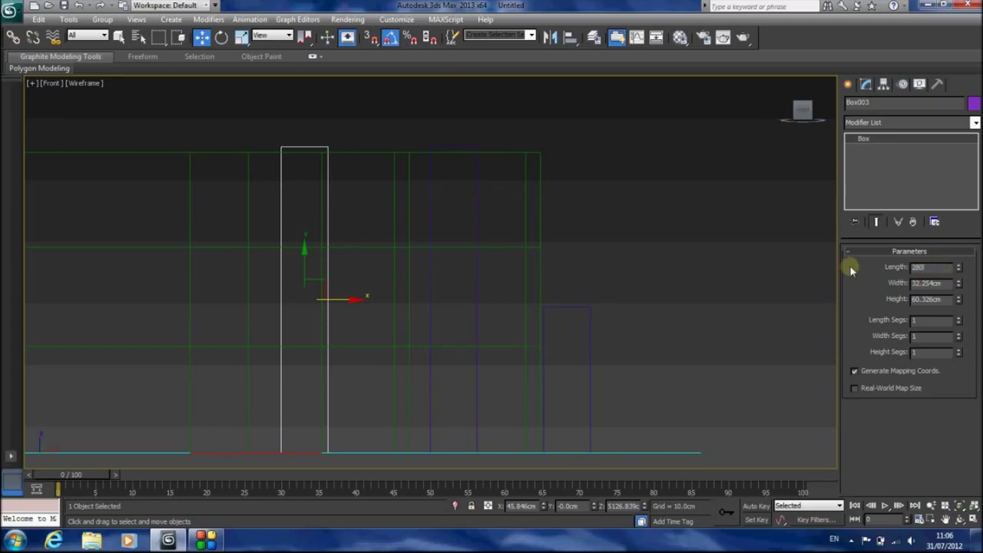
type("280")
key("Return")
left_click_drag(298, 268, 305, 214)
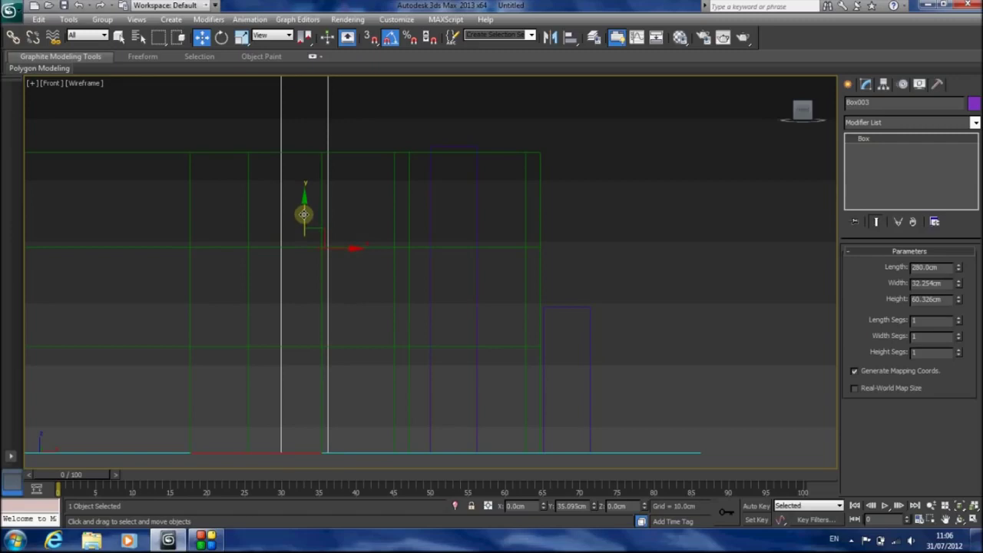
Step: Select all room vertices above the floor and move them along Y until the lowest row meets the 100 cm box's top
left_click(396, 188)
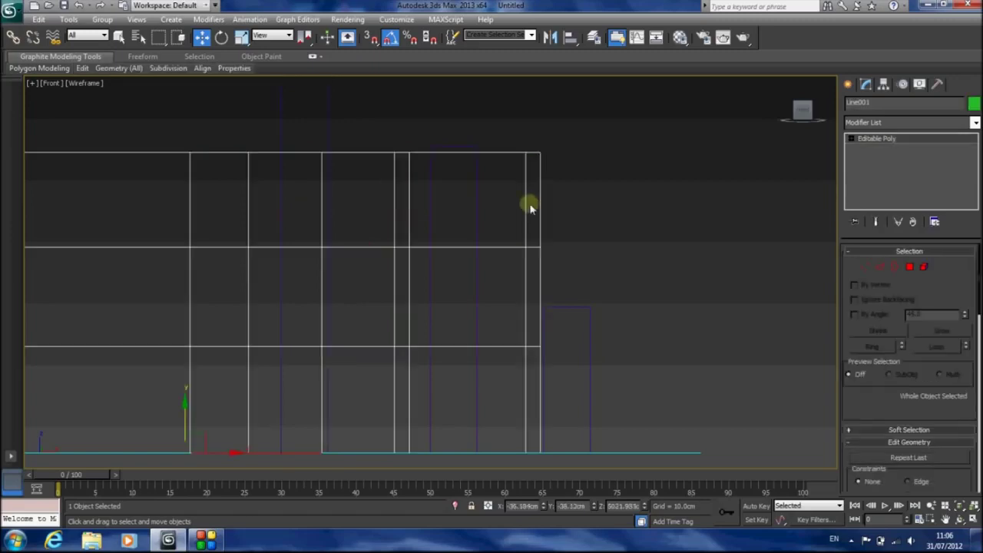
left_click(865, 268)
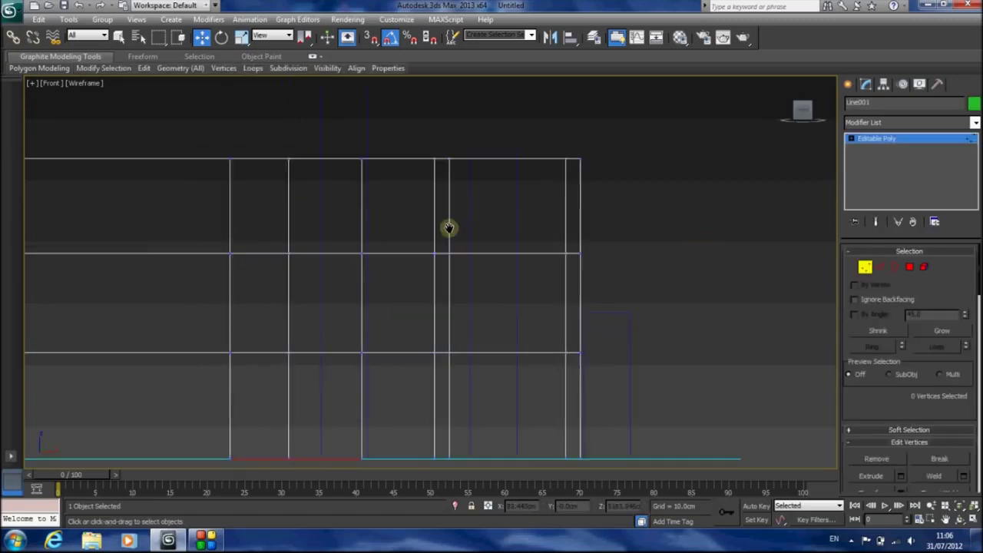
scroll(447, 228, "down", 5)
left_click_drag(234, 337, 197, 343)
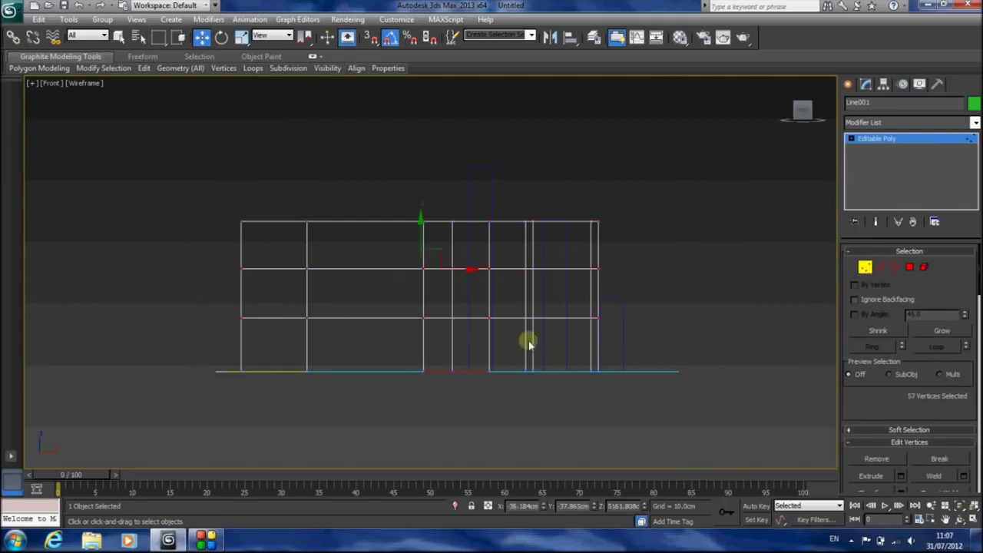
scroll(528, 339, "up", 4)
middle_click_drag(594, 328, 459, 291)
left_click_drag(273, 189, 279, 151)
Step: Select the two upper rows of room vertices and raise them until the lower one meets the 210 cm box's top
scroll(461, 206, "down", 2)
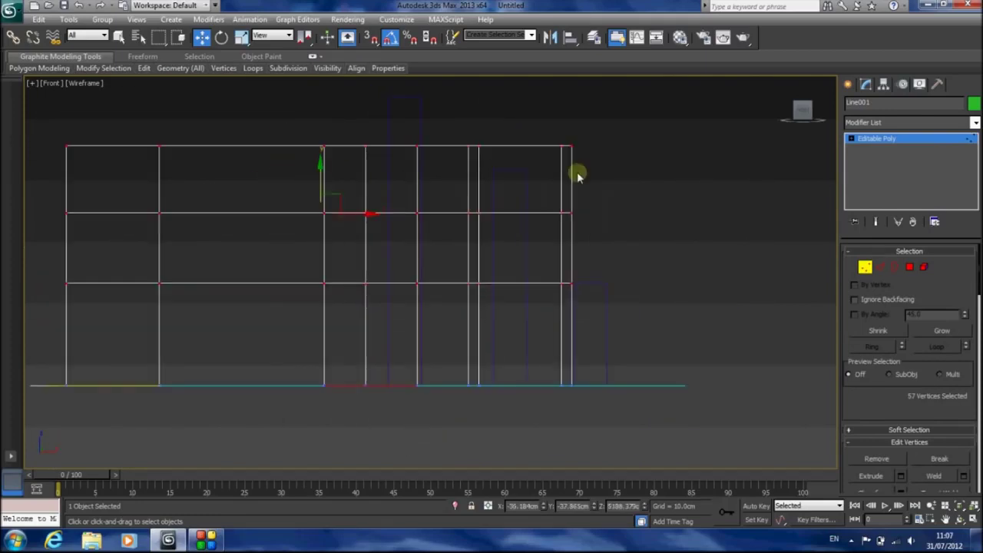
left_click_drag(655, 102, 63, 235)
scroll(382, 197, "up", 4)
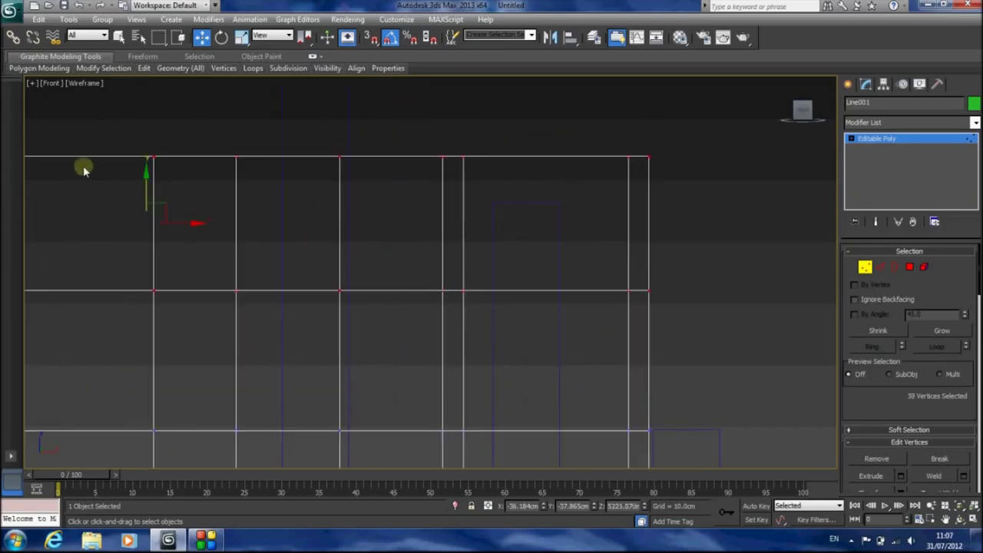
left_click_drag(143, 195, 159, 105)
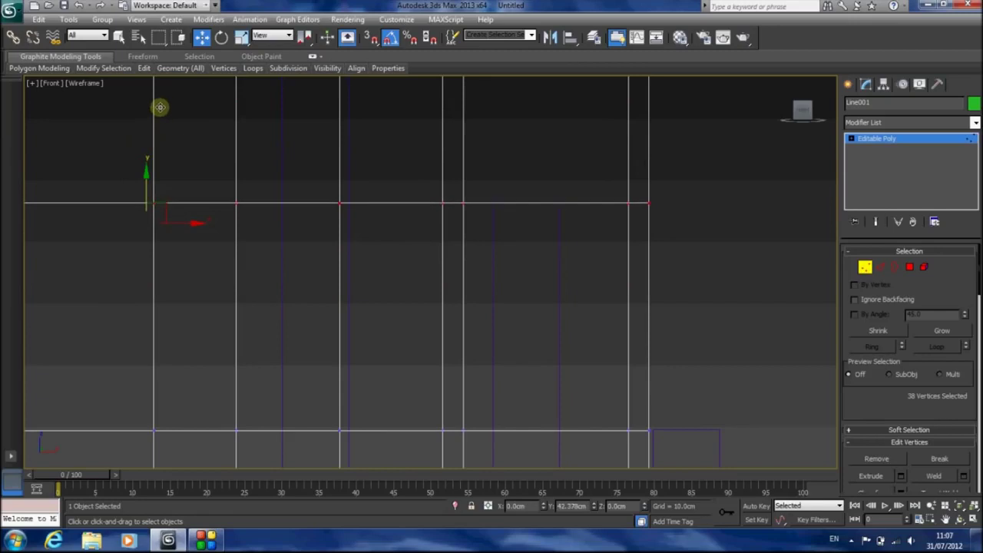
Step: Select only the top row of room vertices, align it with the 280 cm box's top and leave vertex editing
scroll(446, 341, "down", 4)
left_click_drag(702, 186, 85, 263)
scroll(418, 261, "up", 4)
left_click_drag(341, 179, 344, 169)
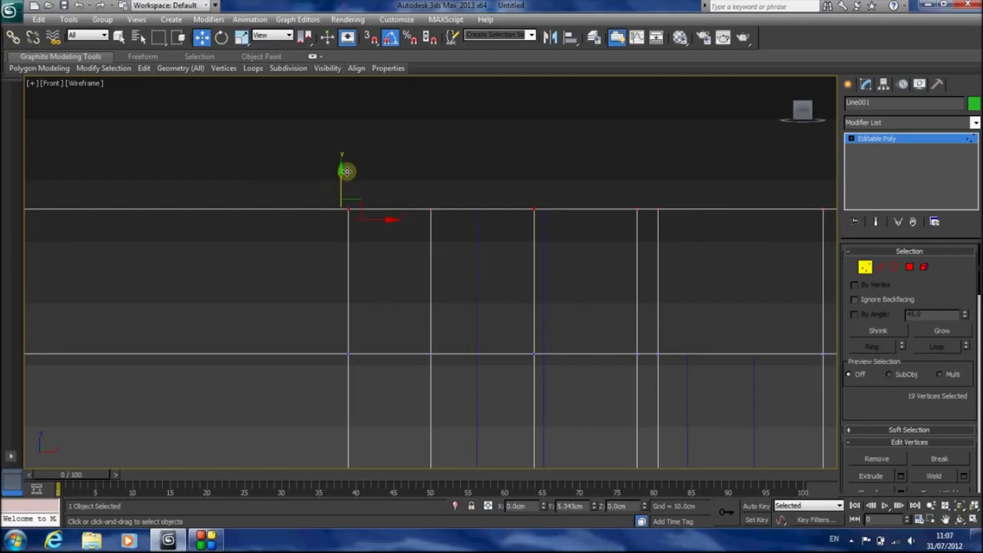
left_click(865, 267)
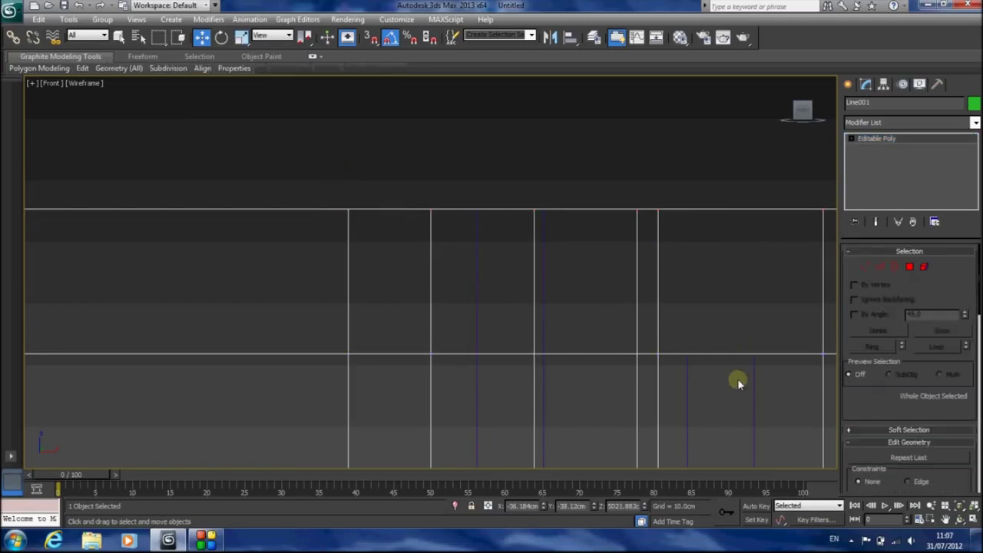
Step: Delete the 210 cm, 280 cm and 100 cm reference boxes
left_click(753, 379)
key("Delete")
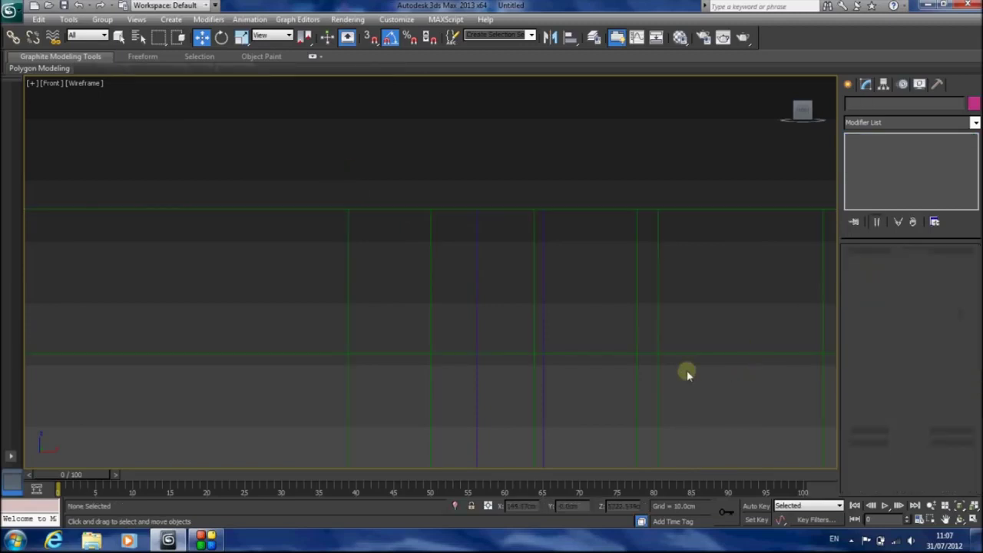
left_click(542, 303)
key("Delete")
middle_click_drag(617, 338, 285, 92)
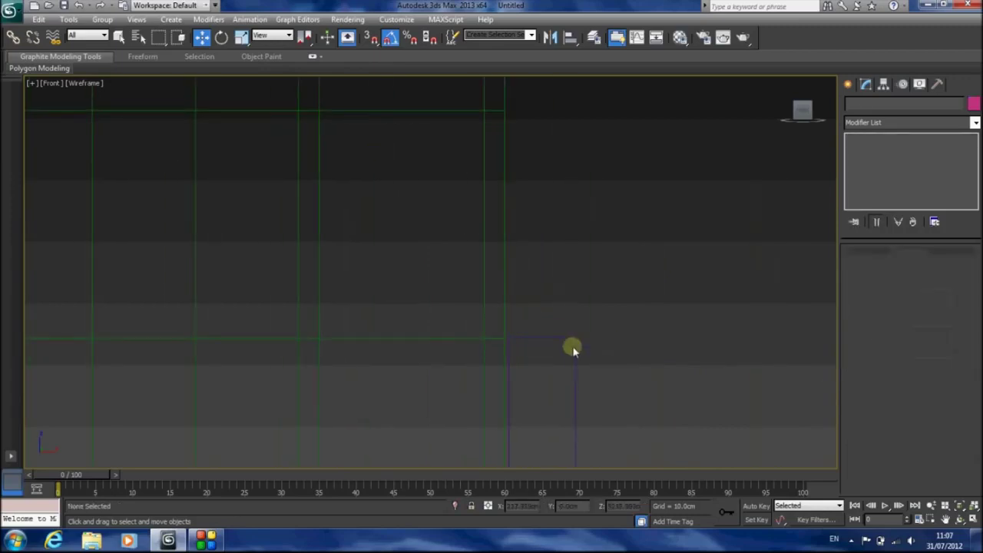
left_click(572, 338)
key("Delete")
Step: Show the whole room shaded at an angle in the Perspective view and set the room object's color to black
middle_click_drag(573, 315, 618, 361)
key("p")
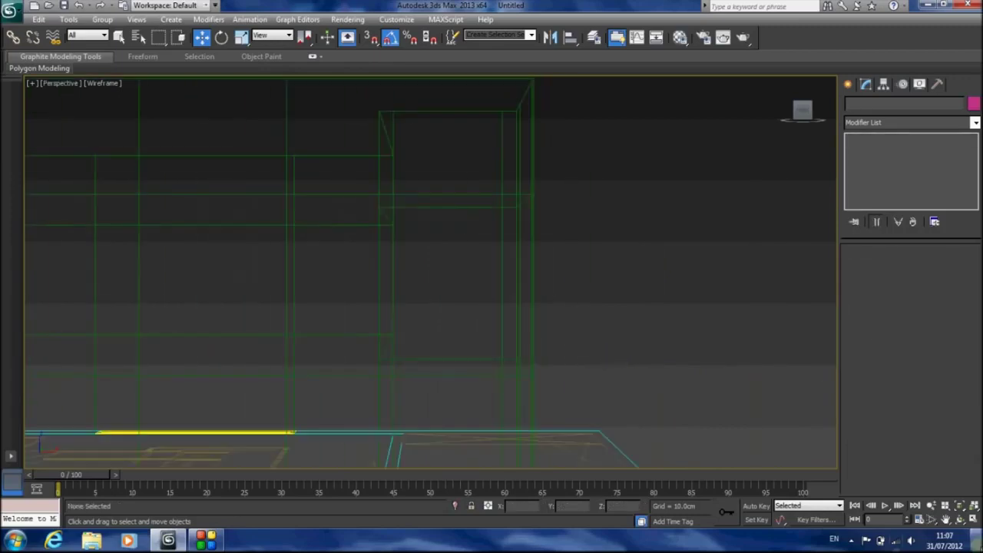
left_click(964, 509)
left_click(960, 520)
left_click_drag(510, 283, 461, 323)
key("F3")
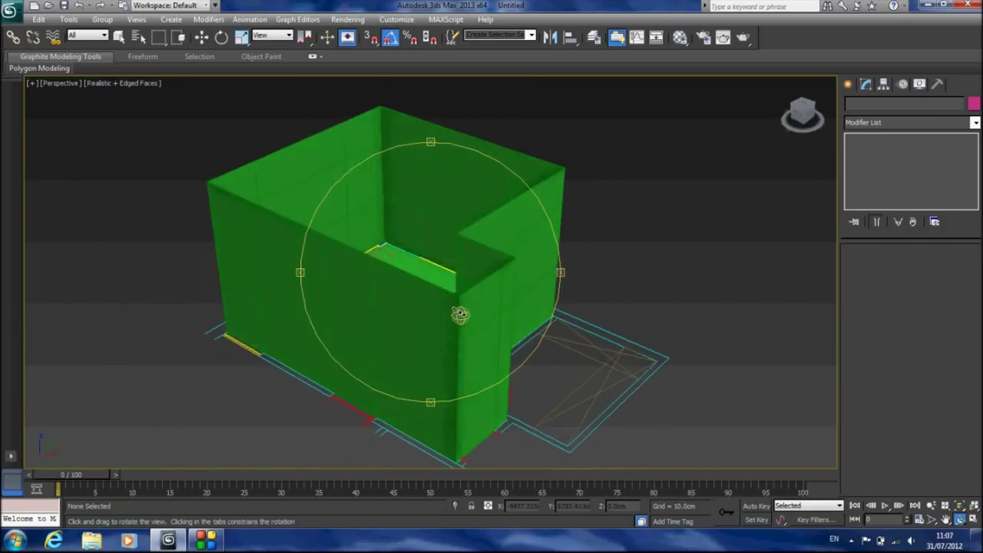
left_click(120, 36)
left_click(368, 211)
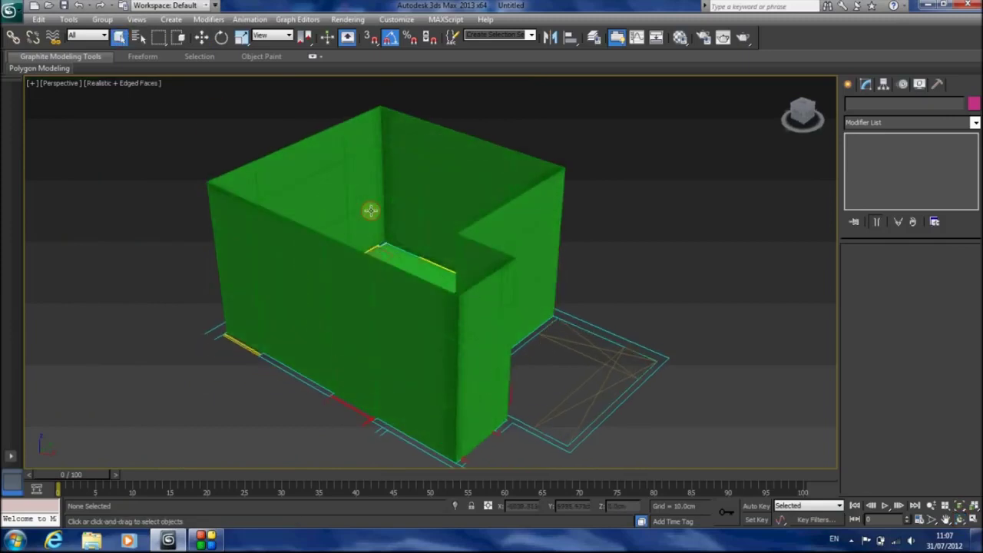
left_click(973, 105)
left_click(617, 301)
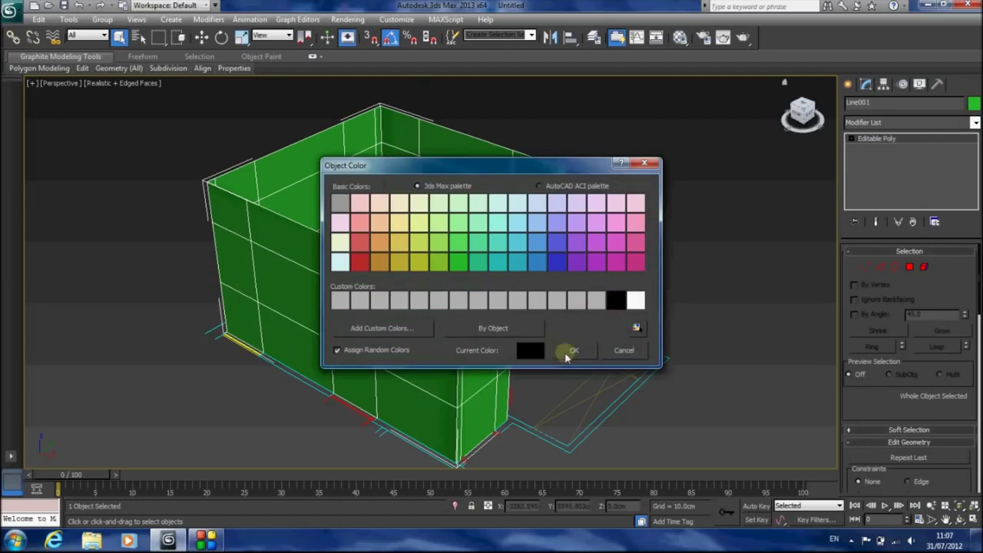
left_click(574, 350)
Step: Assign the 01 - Default material to the room object and close the material editor
key("m")
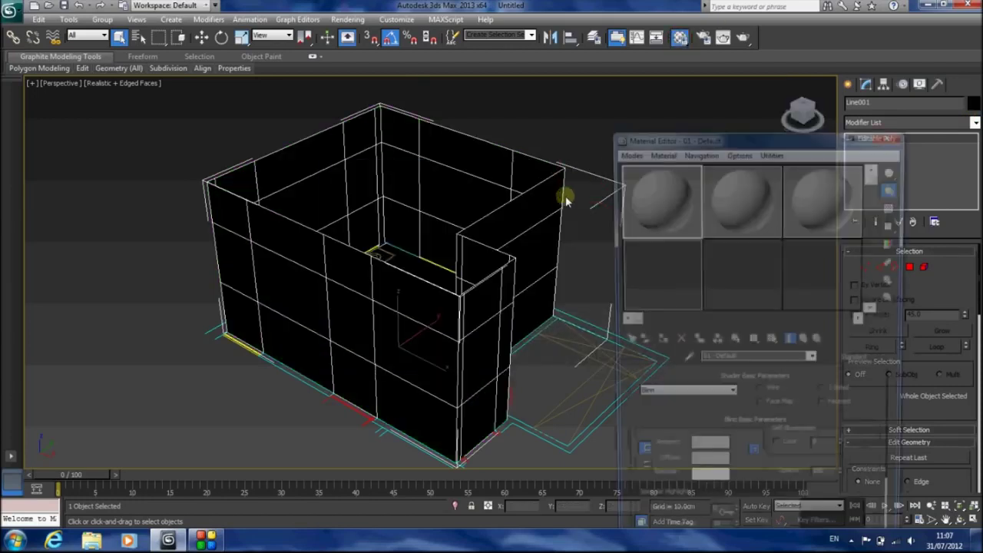
left_click(657, 342)
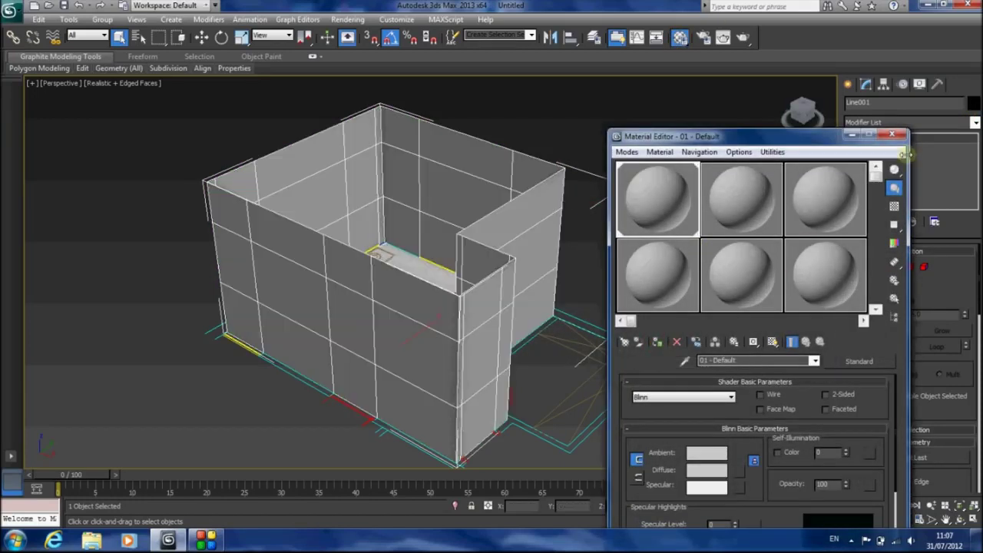
left_click(900, 133)
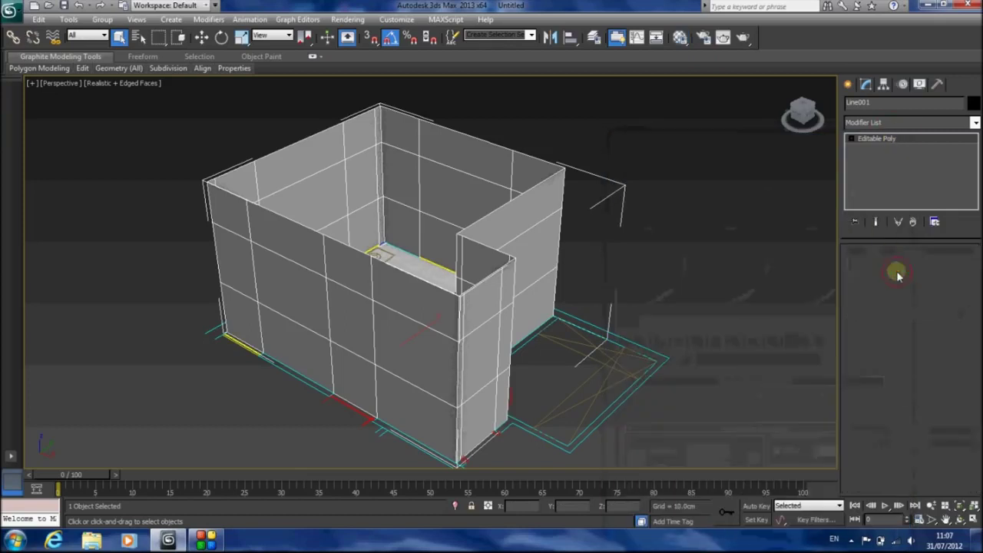
Step: In polygon editing, select the two lower wall polygons at each of the two doors marked in red on the outer walls
left_click(909, 266)
middle_click_drag(630, 345, 609, 254, "alt")
scroll(609, 253, "up", 3)
left_click(528, 182)
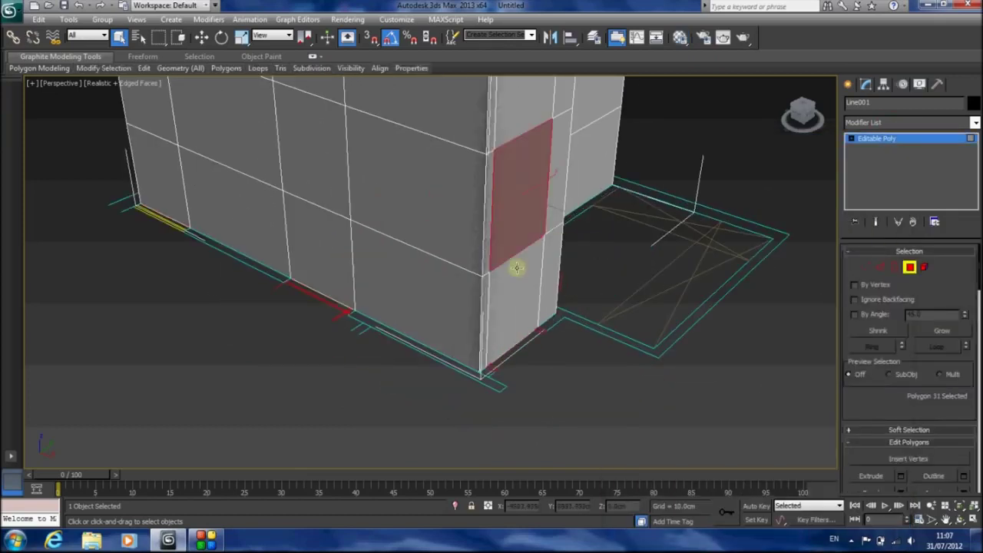
left_click(516, 273, "ctrl")
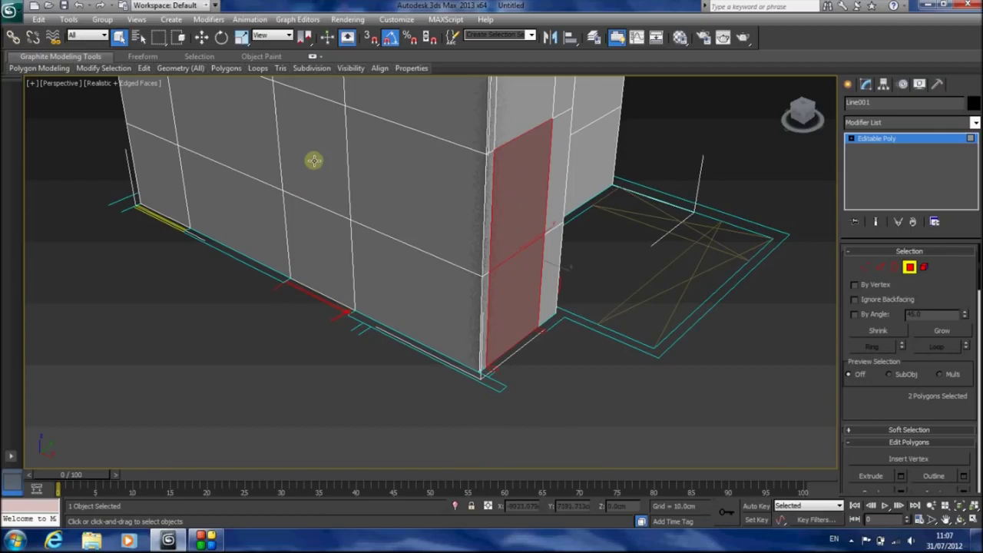
left_click(312, 184, "ctrl")
left_click(314, 249, "ctrl")
middle_click_drag(402, 243, 454, 377, "alt")
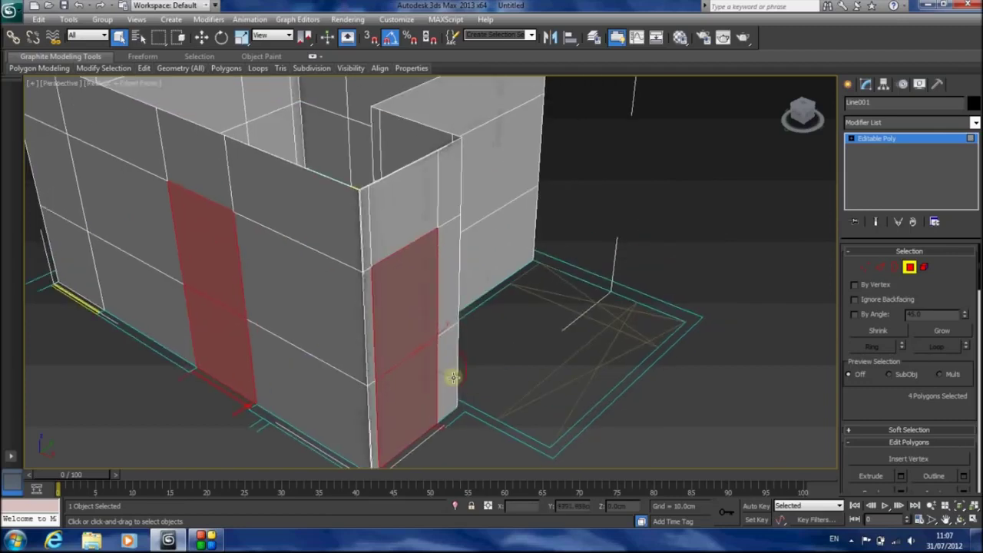
Step: Add the two lower wall polygons at the third door, beside the adjoining small room, to the selection
left_click(956, 518)
left_click_drag(430, 285, 392, 181)
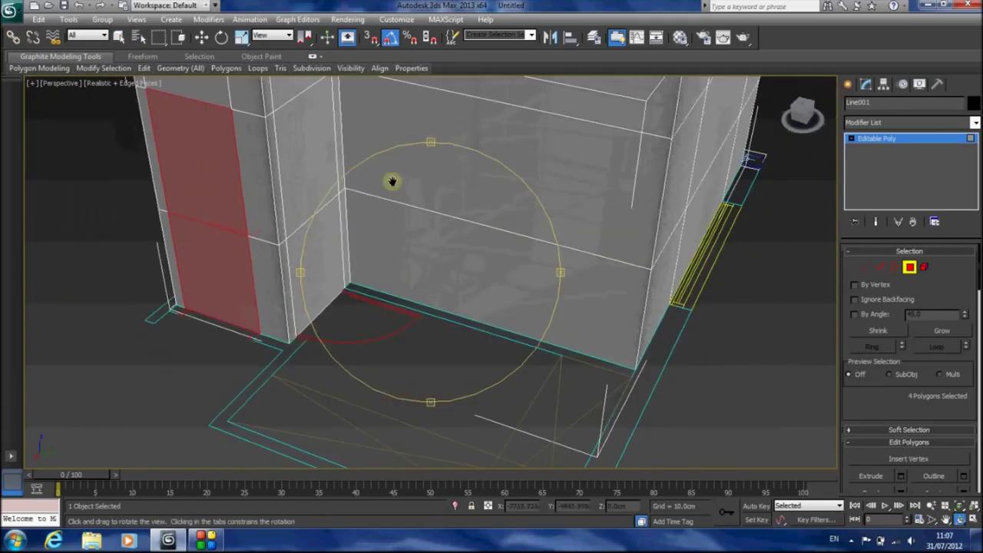
left_click(138, 37)
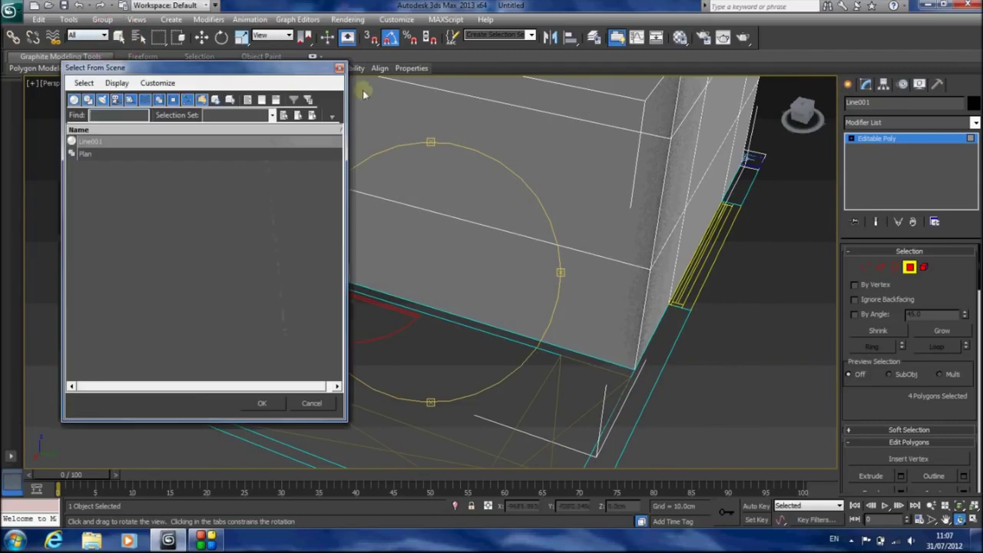
left_click(339, 67)
left_click(119, 36)
left_click(308, 151, "ctrl")
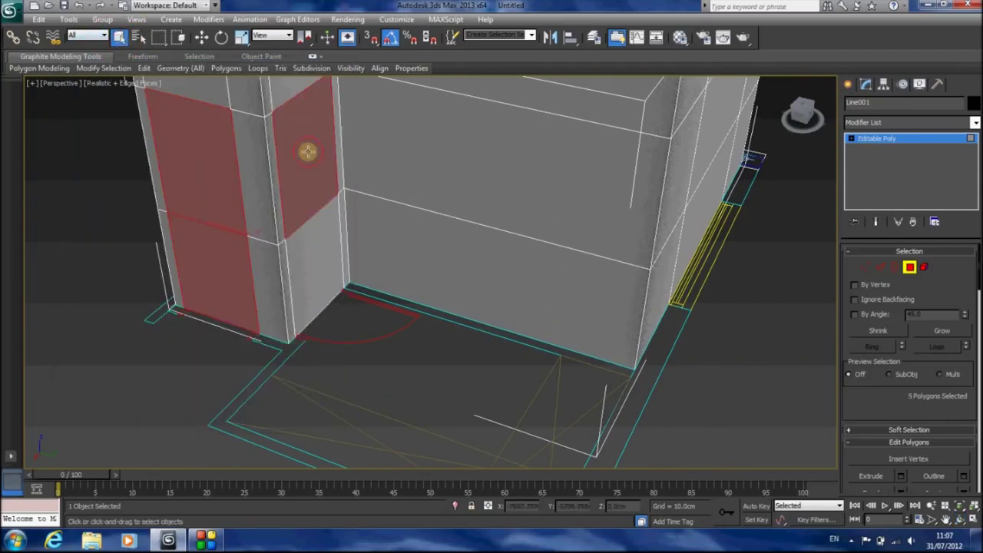
left_click(323, 247, "ctrl")
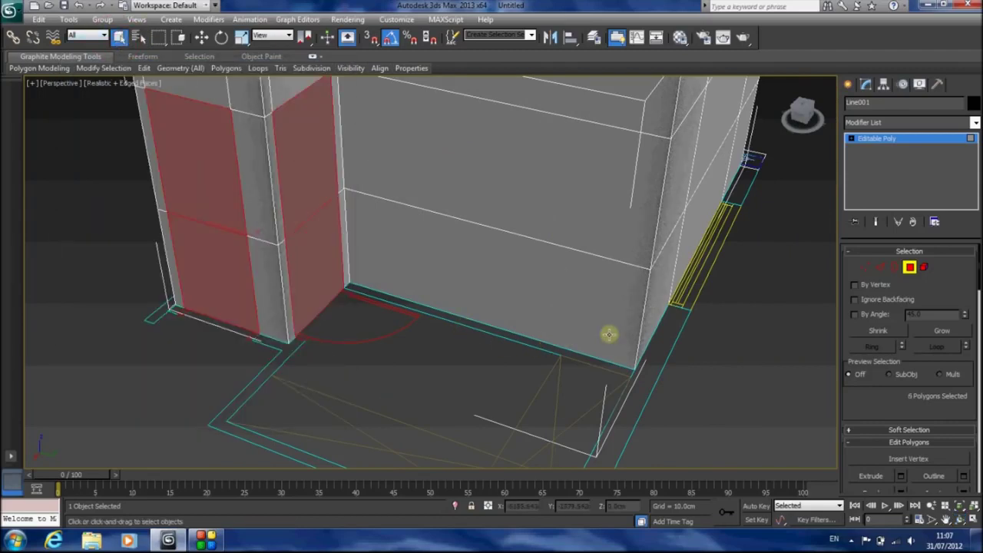
Step: In the Top view, extrude the six selected door polygons outward with a height of -10 cm
key("t")
middle_click_drag(597, 356, 415, 403)
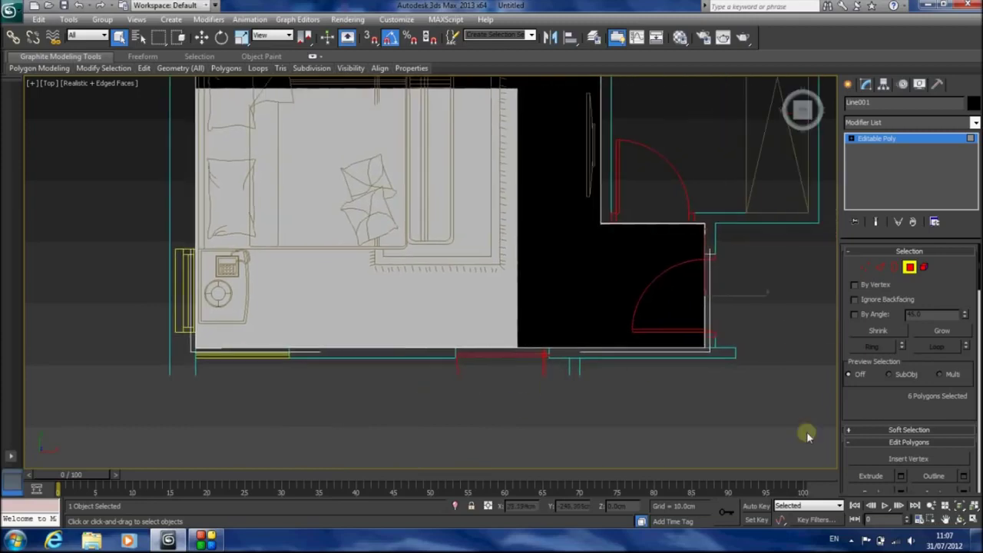
left_click(902, 476)
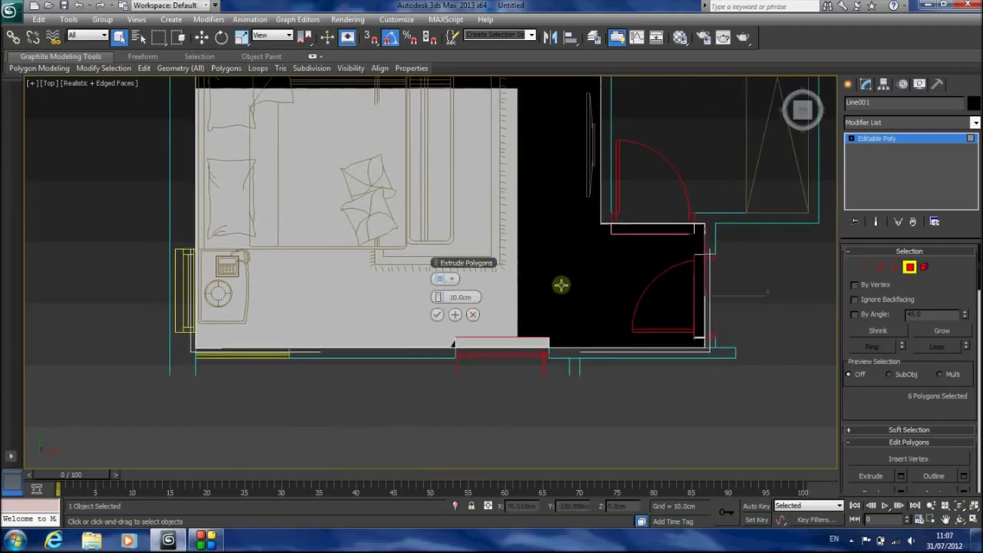
left_click(460, 296)
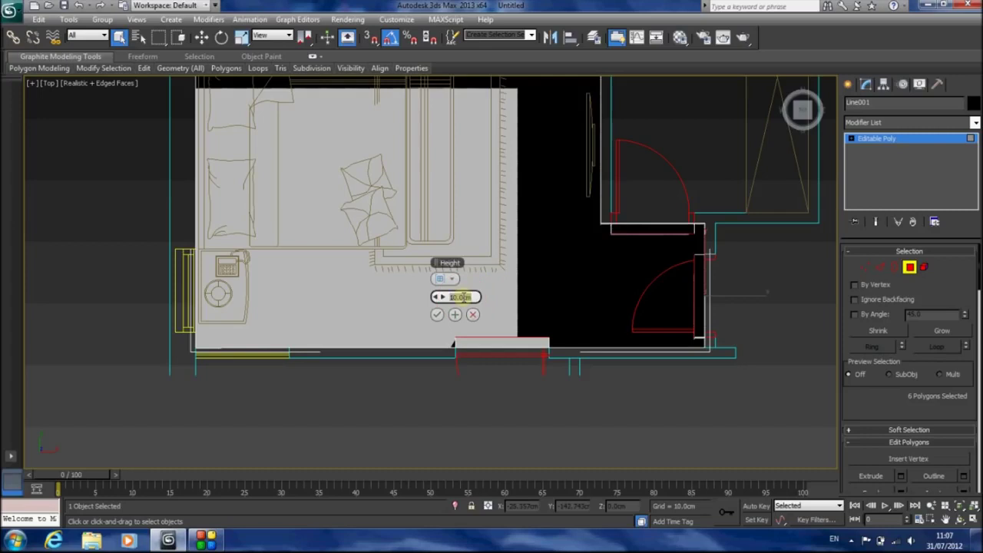
type("200")
key("Return")
left_click(459, 298)
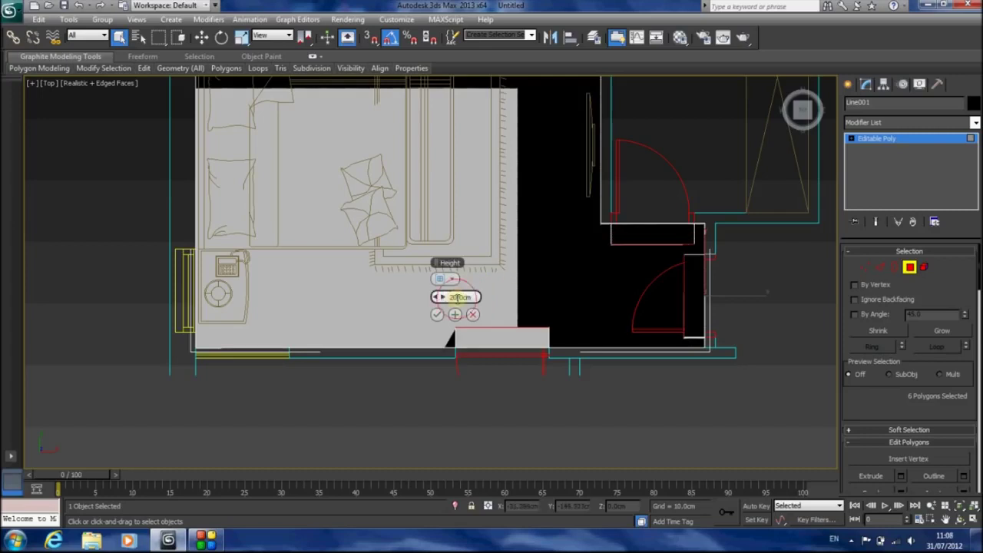
type("-200")
key("Return")
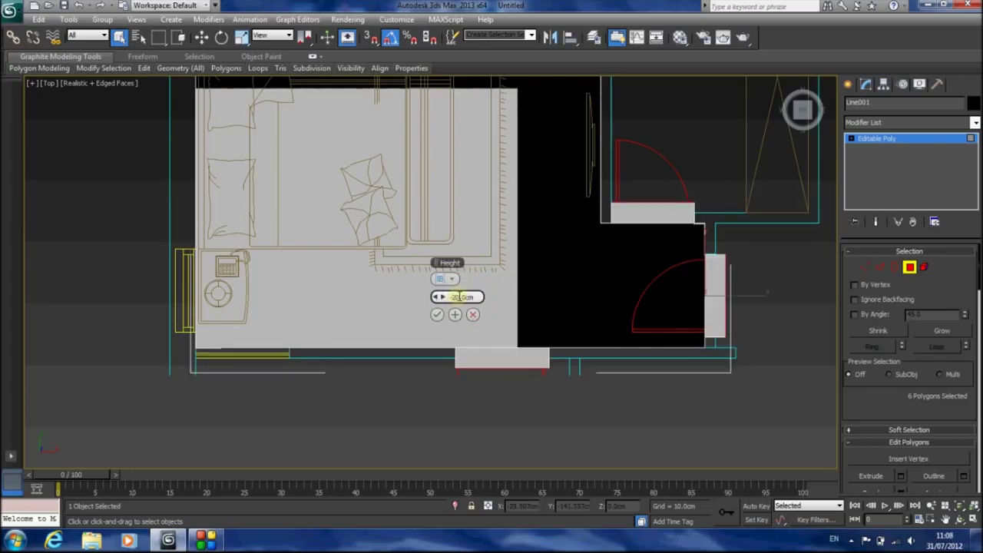
left_click(464, 298)
type("-10")
key("Return")
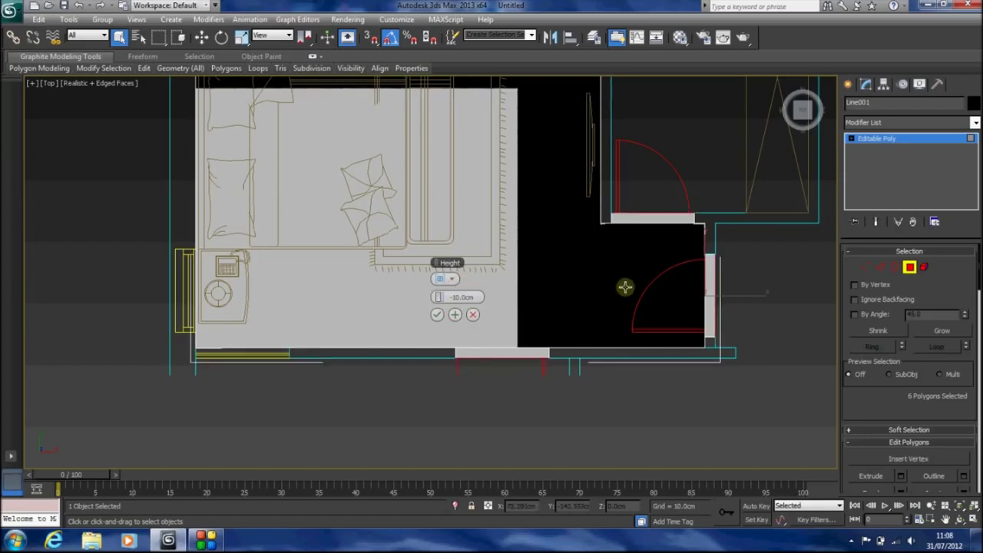
left_click(437, 314)
Step: Return to an angled Perspective view and delete the extruded door polygons to open the three doorways
key("p")
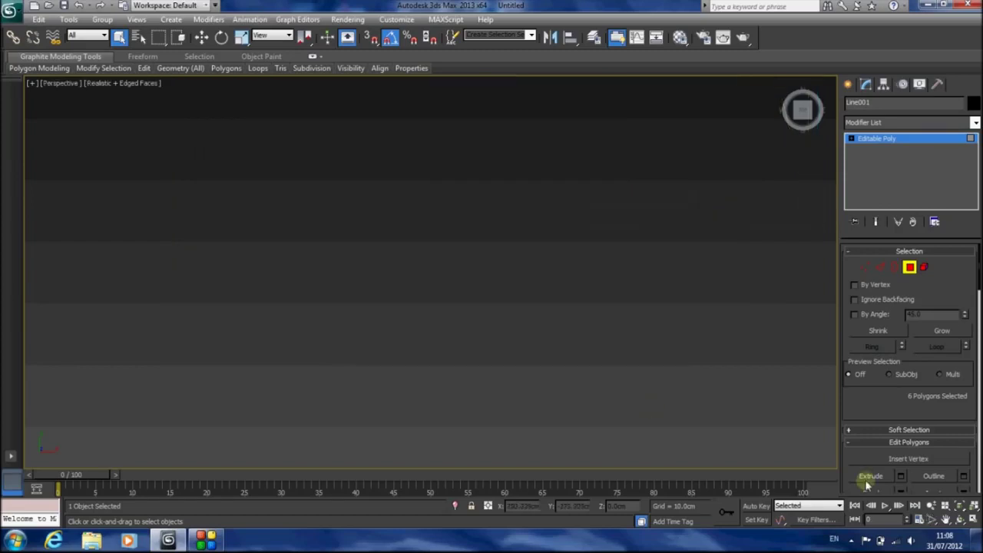
left_click(960, 505)
left_click(960, 519)
left_click_drag(490, 306, 348, 308)
key("Delete")
Step: Select the two lower wall polygons above the large yellow window, extrude them -20 cm and delete them to open the wall
left_click(119, 40)
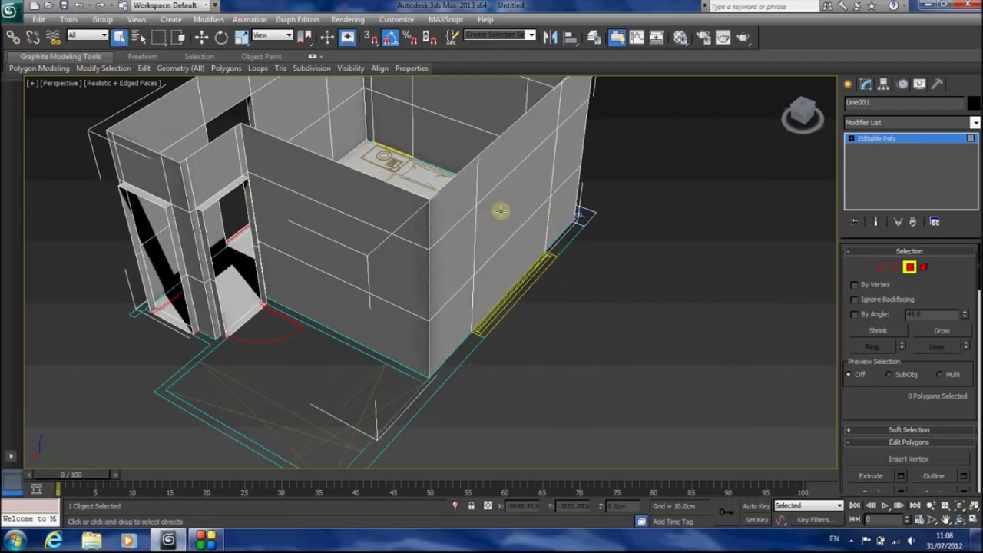
left_click(500, 211)
left_click(515, 248, "ctrl")
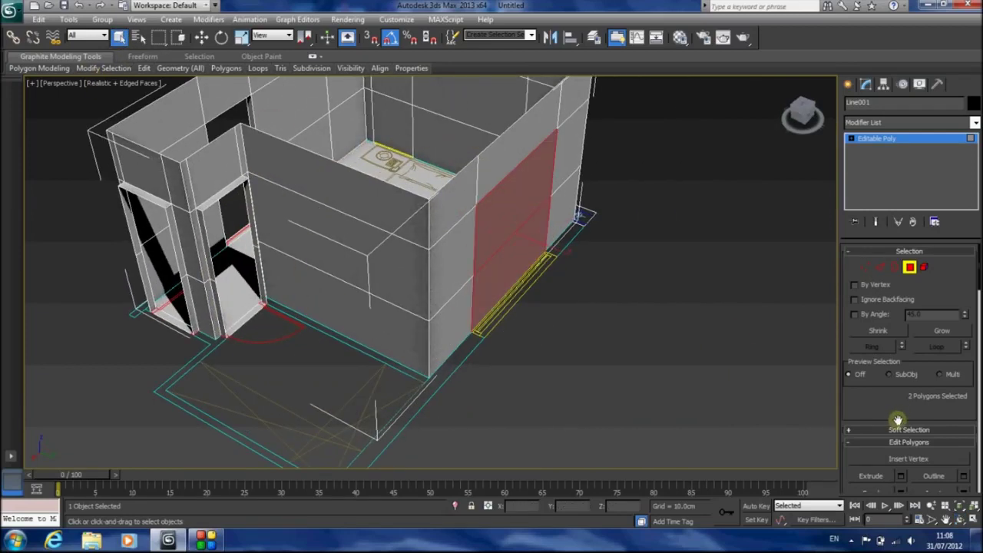
left_click(901, 476)
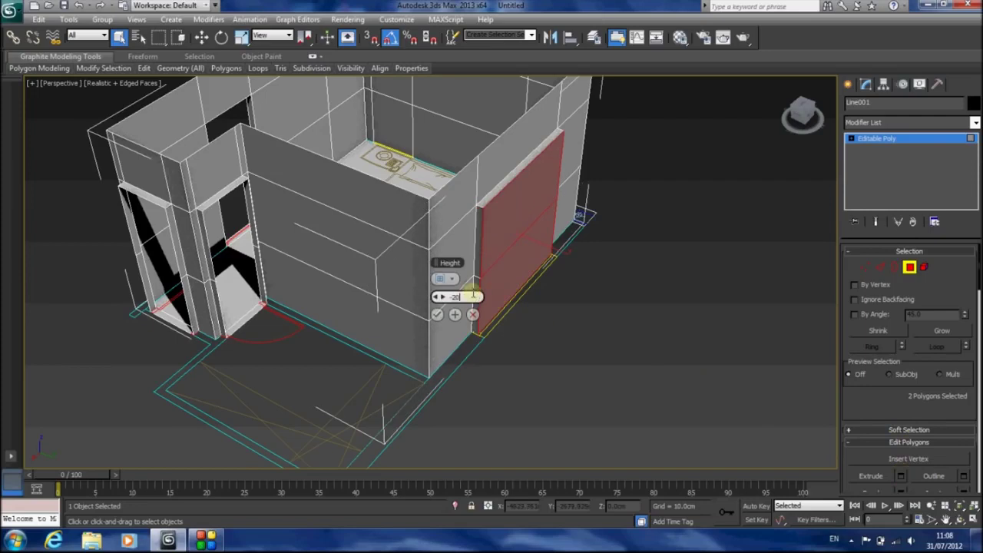
type("-20")
key("Return")
left_click(437, 314)
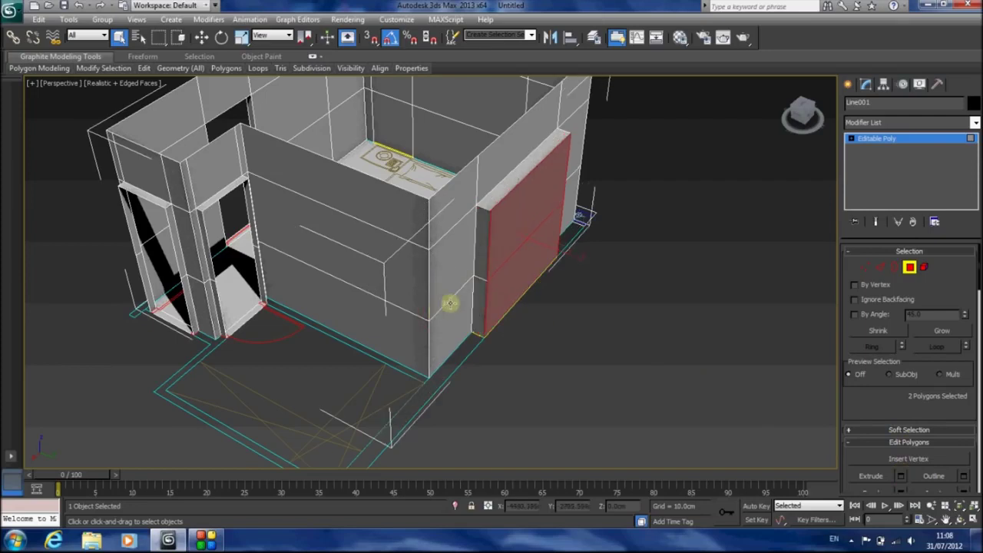
key("Delete")
Step: Select the two middle-row window polygons in the wall behind the bed and extrude them -25 cm, checking against the Top view
middle_click_drag(501, 291, 447, 372, "alt")
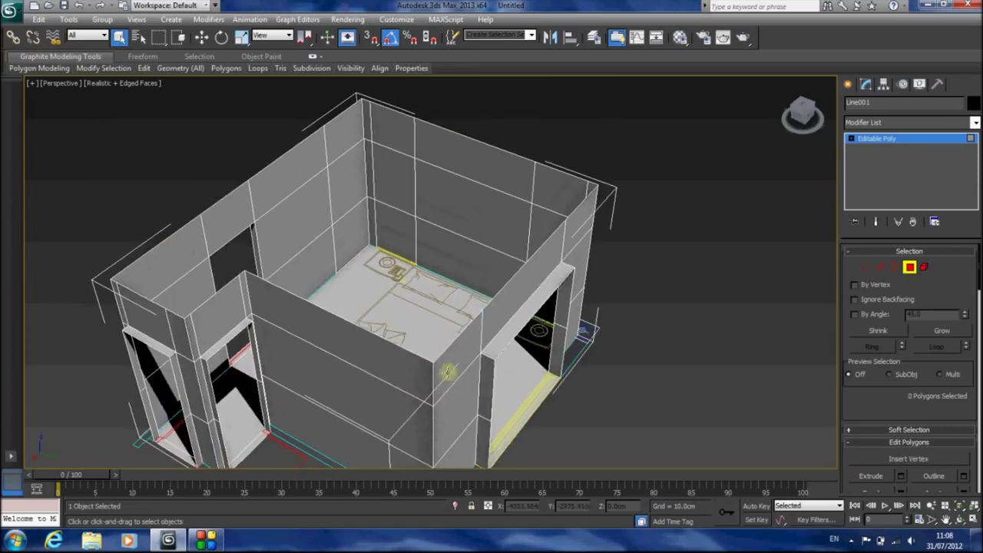
left_click(403, 194)
left_click(538, 223, "ctrl")
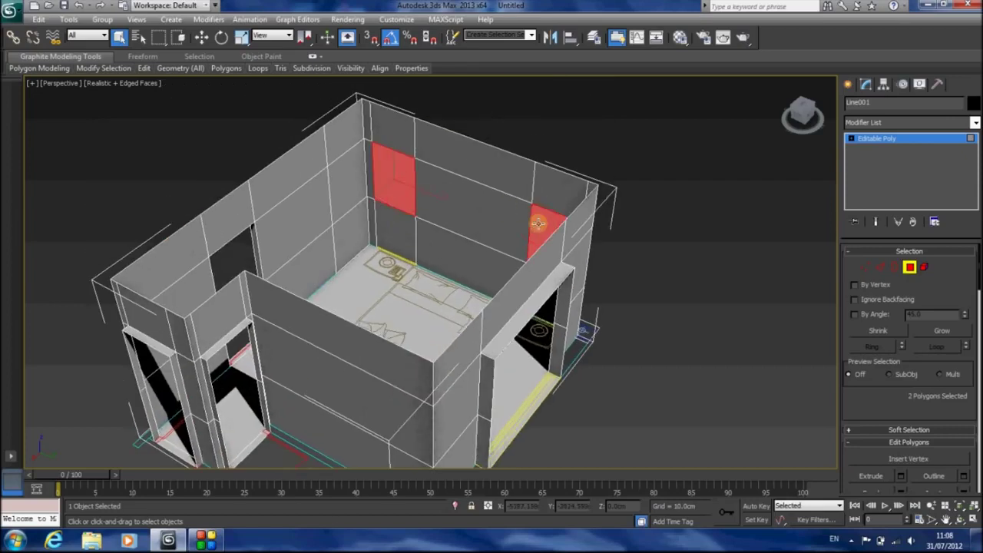
key("t")
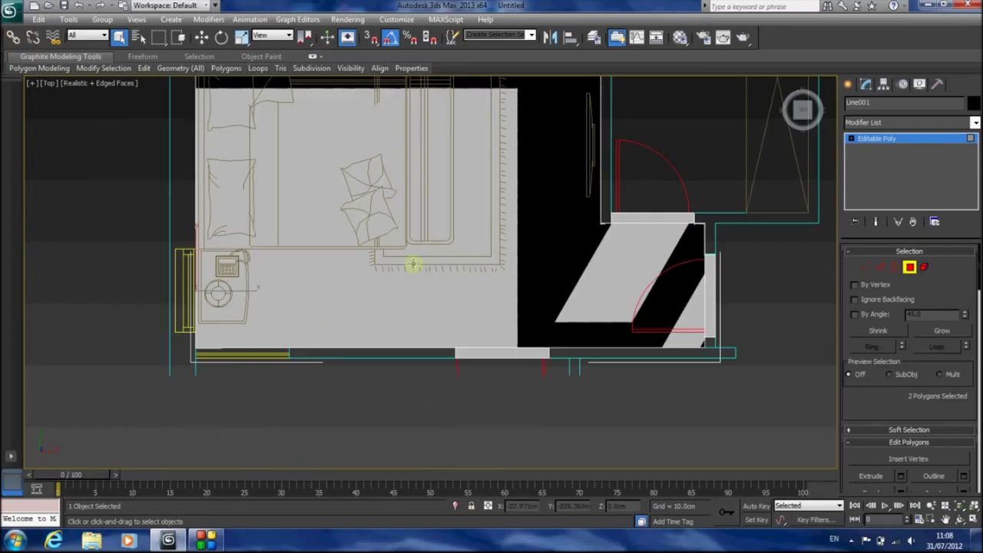
left_click(901, 477)
left_click(477, 297)
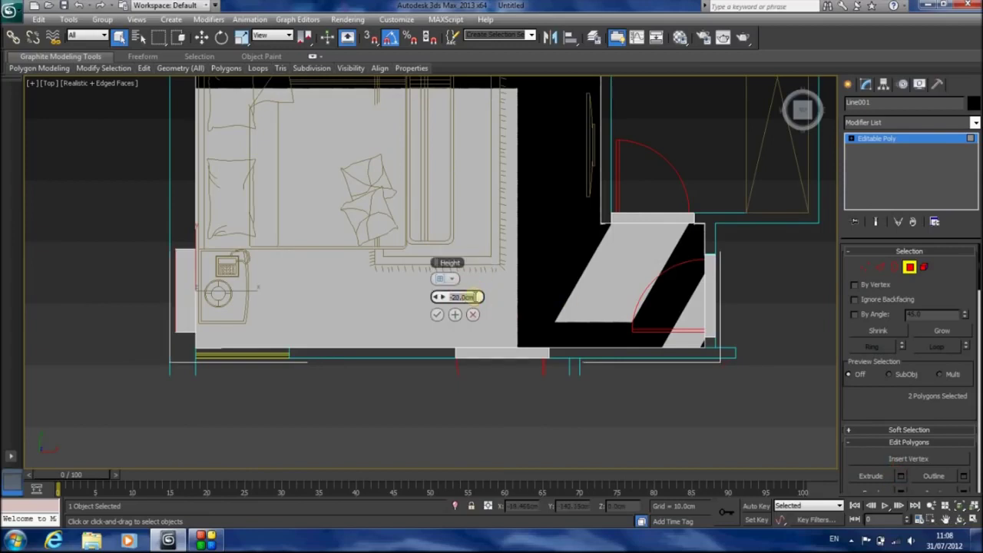
type("-2")
key("Return")
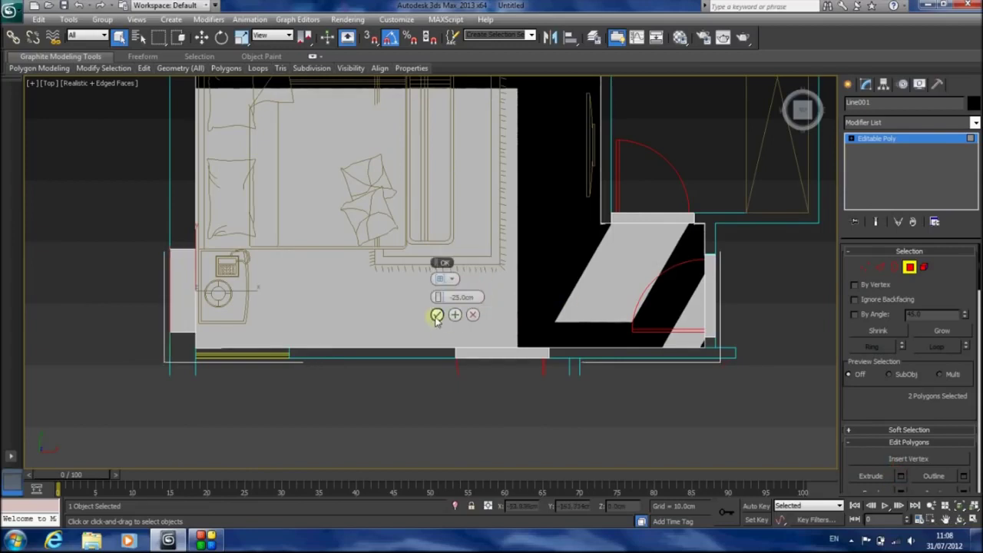
left_click(436, 314)
Step: Delete the two extruded window polygons behind the bed and view the whole room from an angle in Perspective
key("p")
left_click(959, 520)
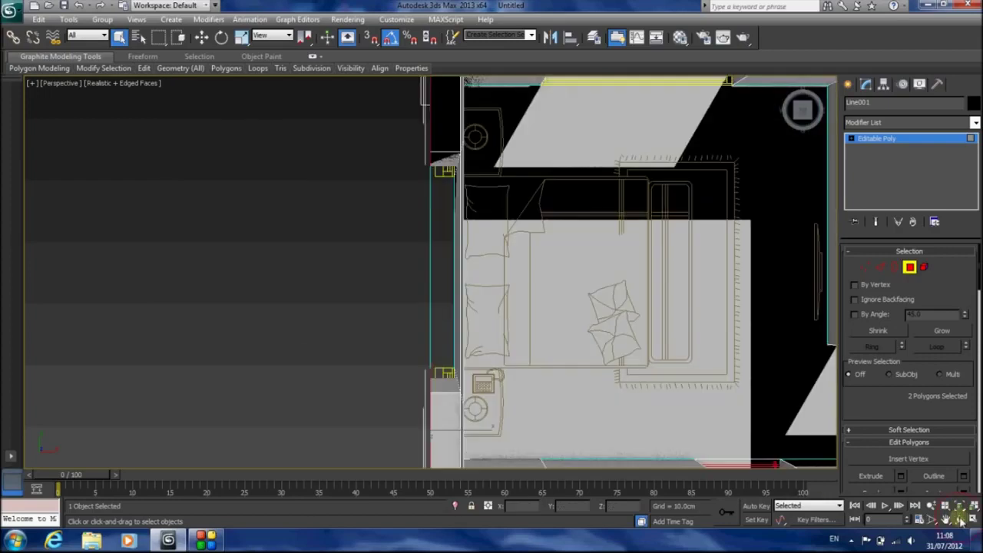
left_click_drag(423, 236, 309, 180)
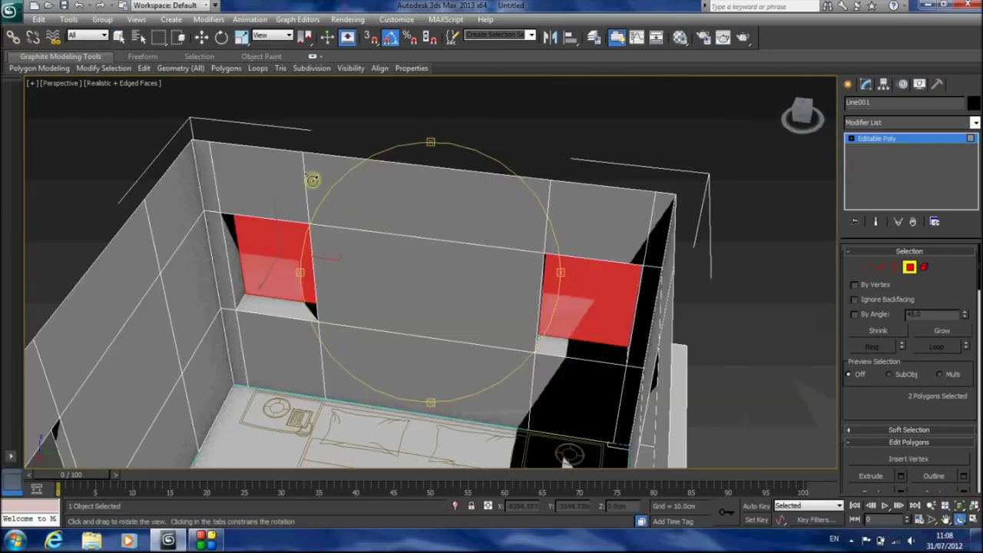
key("ctrl+d")
left_click_drag(402, 241, 471, 278)
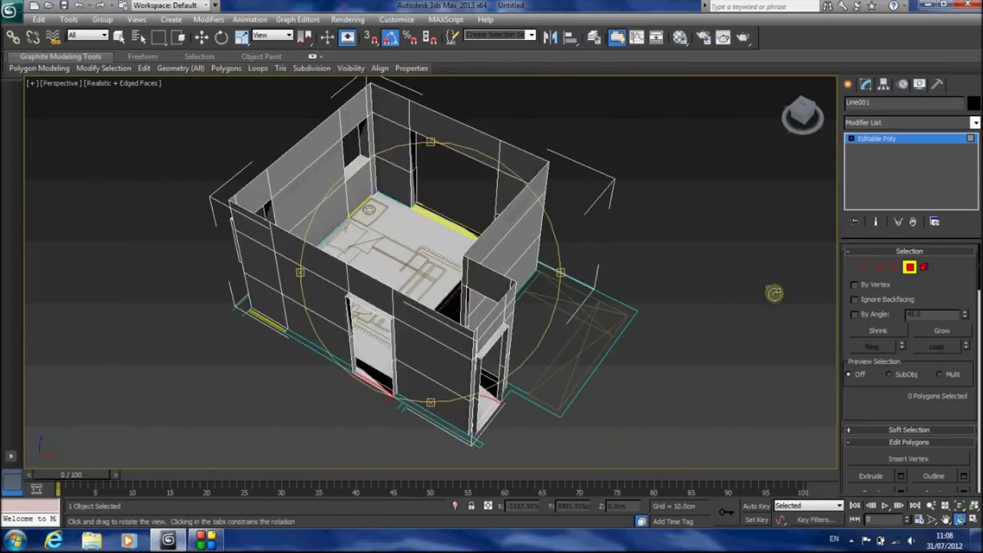
Step: Select the open border along the tops of the walls and cap it to form the ceiling
left_click(909, 266)
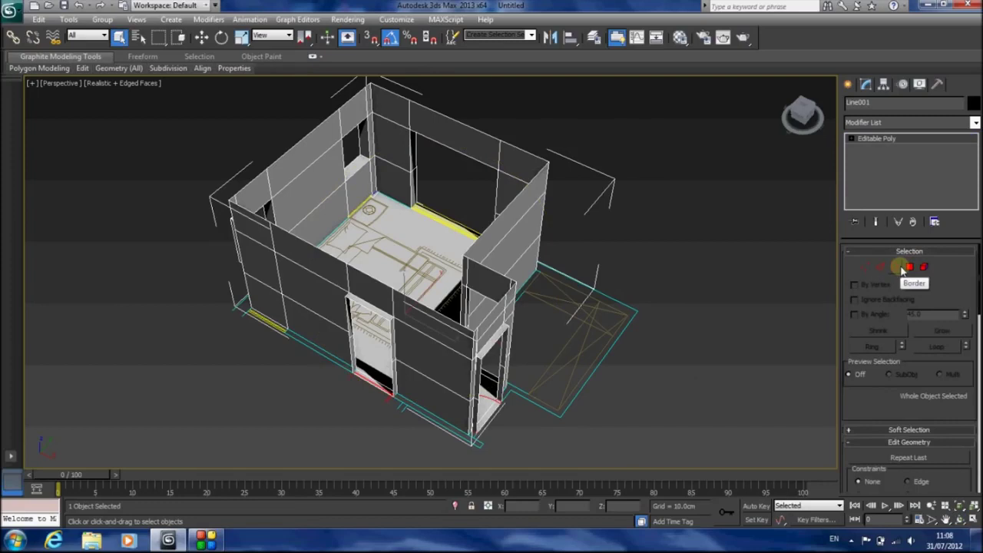
left_click(903, 269)
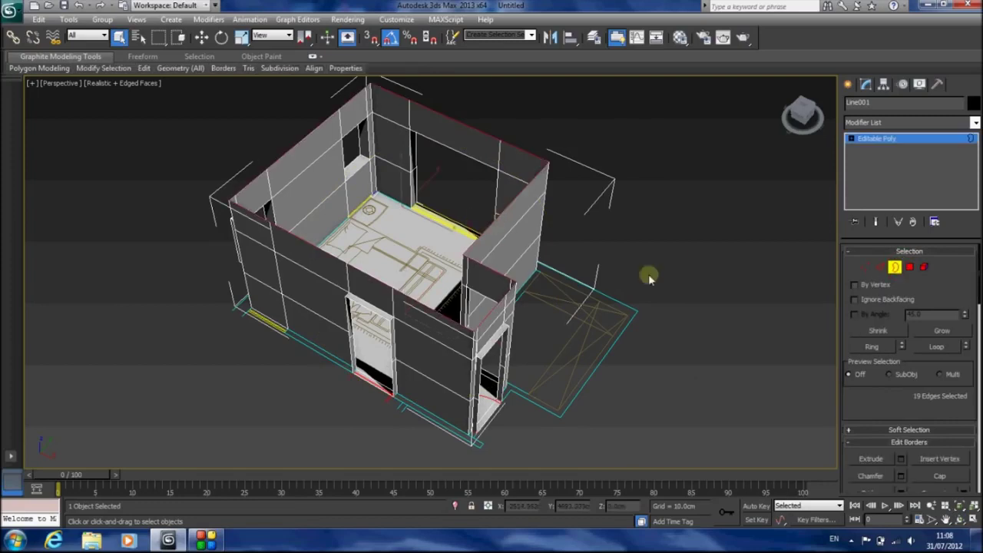
left_click(939, 476)
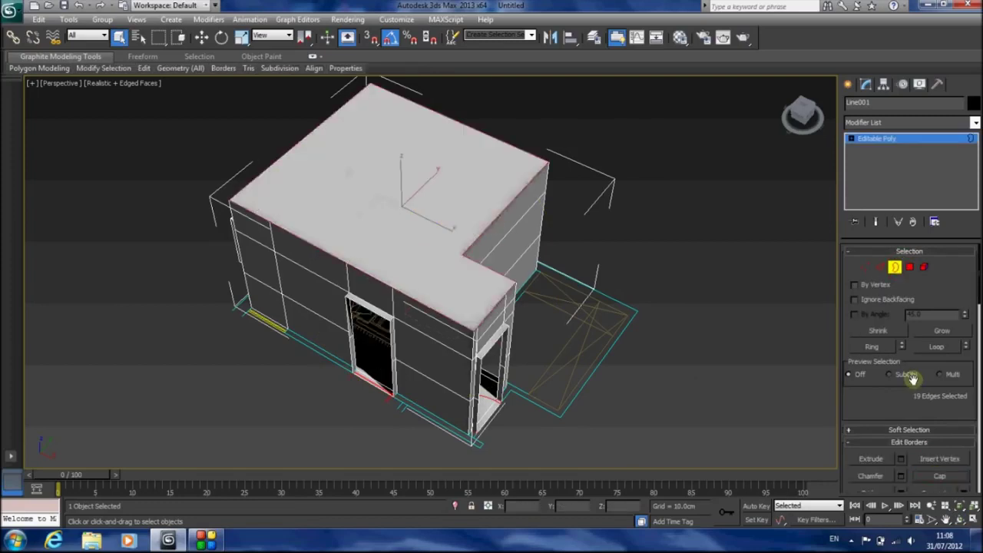
Step: Select the ceiling polygon and detach it from the room as a separate object with its own ceiling name
left_click(911, 269)
left_click(456, 190)
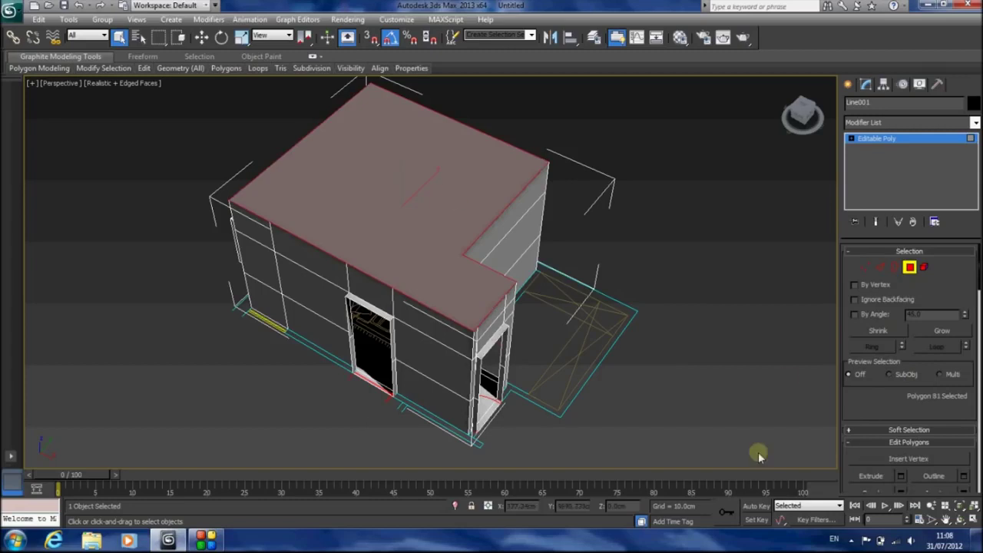
left_click_drag(866, 399, 853, 113)
left_click(941, 434)
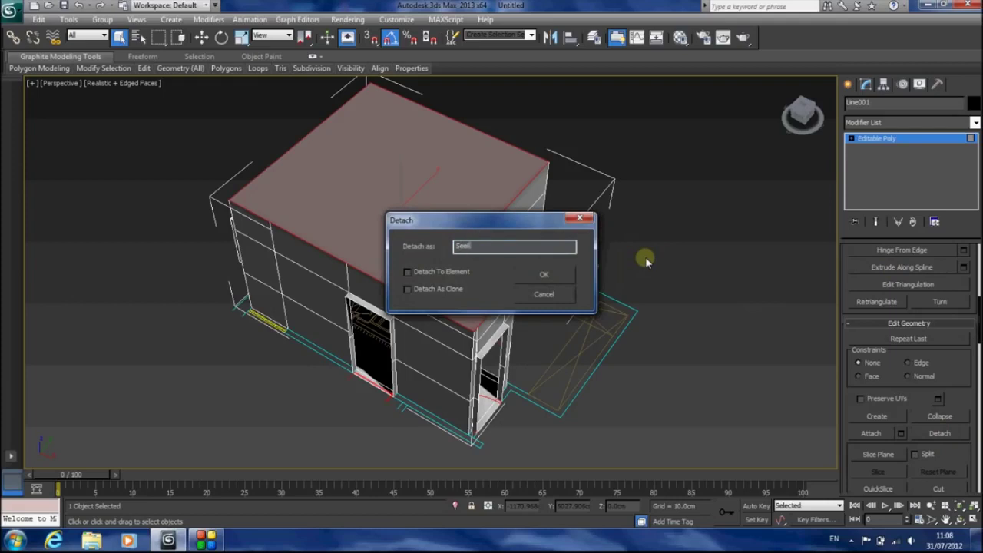
key("Return")
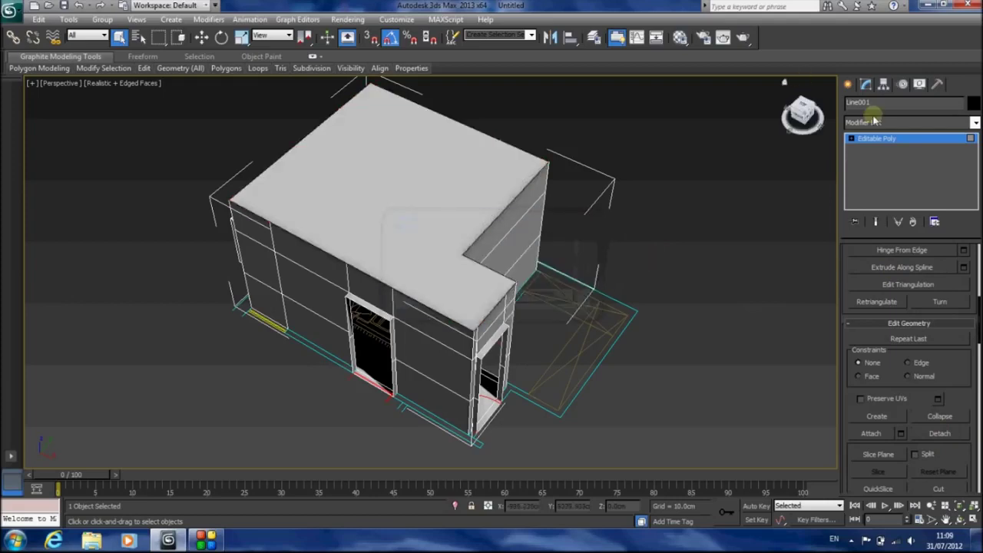
Step: Rename the room object as Walls and select only its floor-level polygons in the Front view
left_click(882, 102)
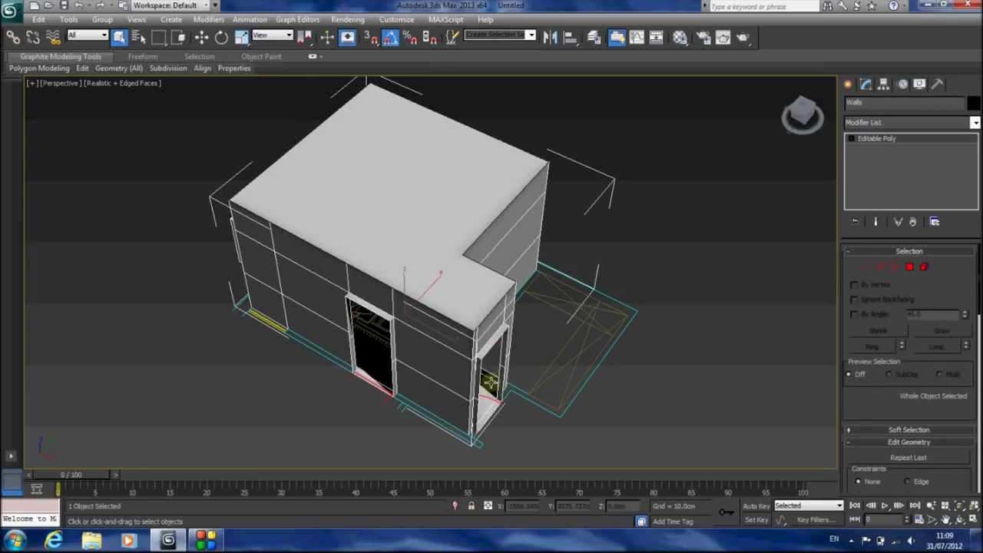
key("f")
scroll(584, 358, "down", 3)
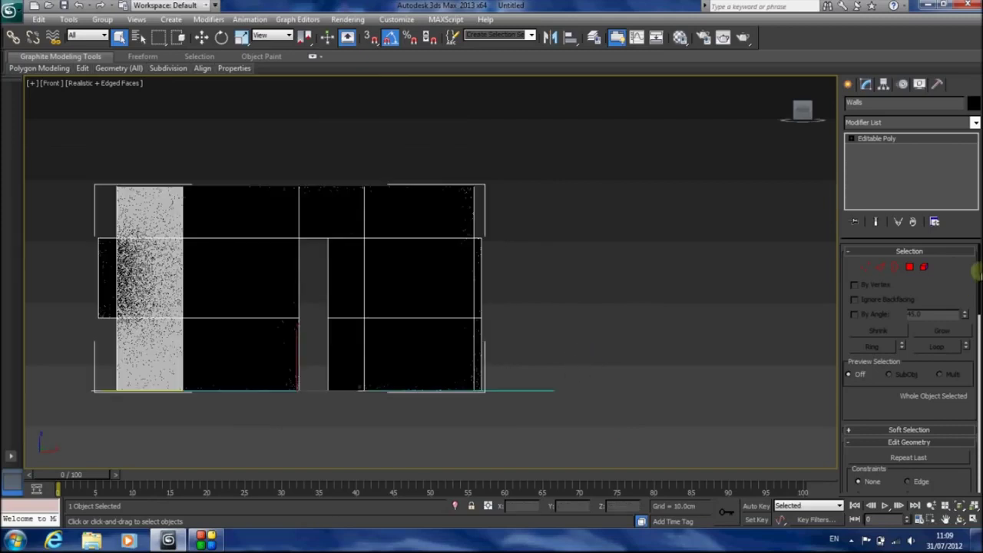
left_click(909, 265)
left_click_drag(583, 364, 90, 435)
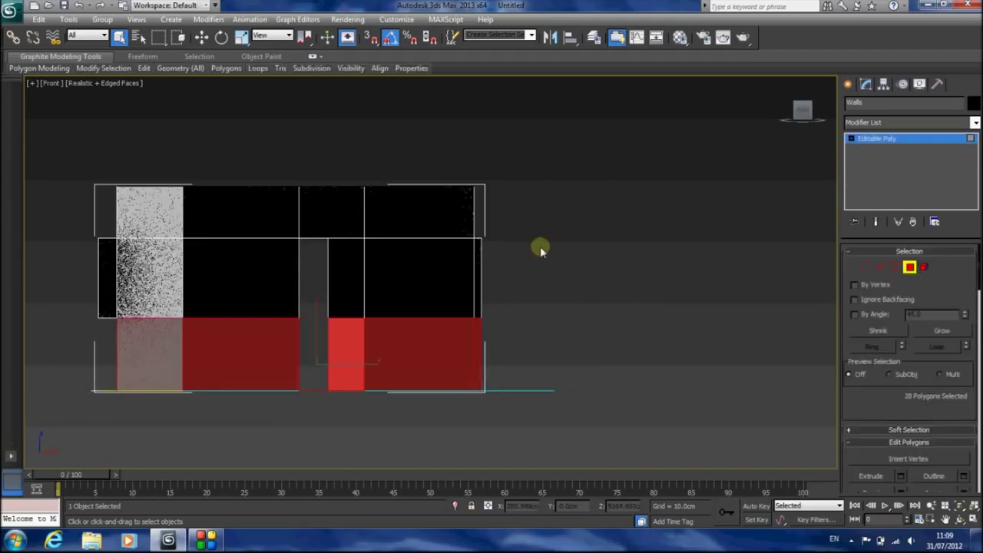
left_click_drag(576, 150, 48, 352, "alt")
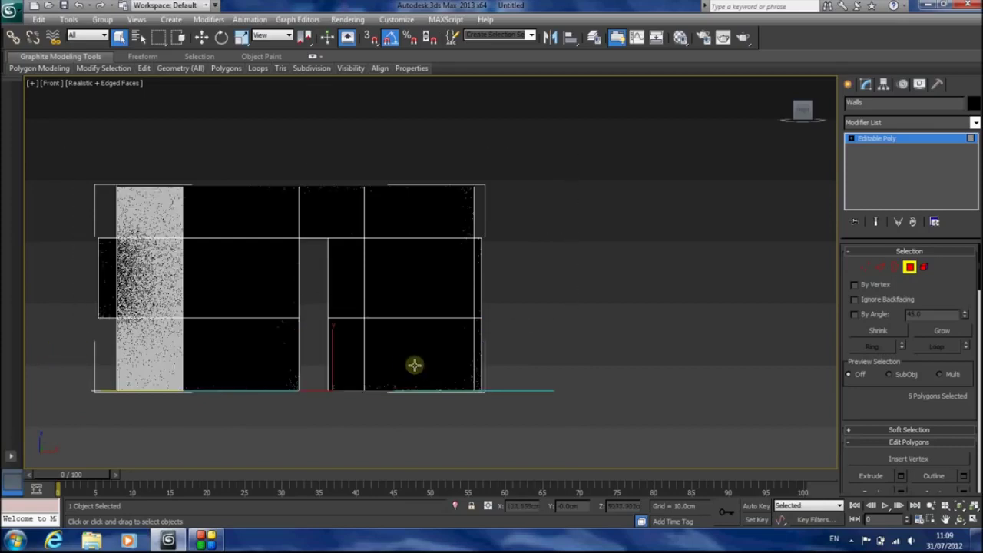
Step: Check the floor selection in Perspective and detach those polygons from the walls as a separate, named floor object
key("p")
left_click(959, 505)
left_click(959, 519)
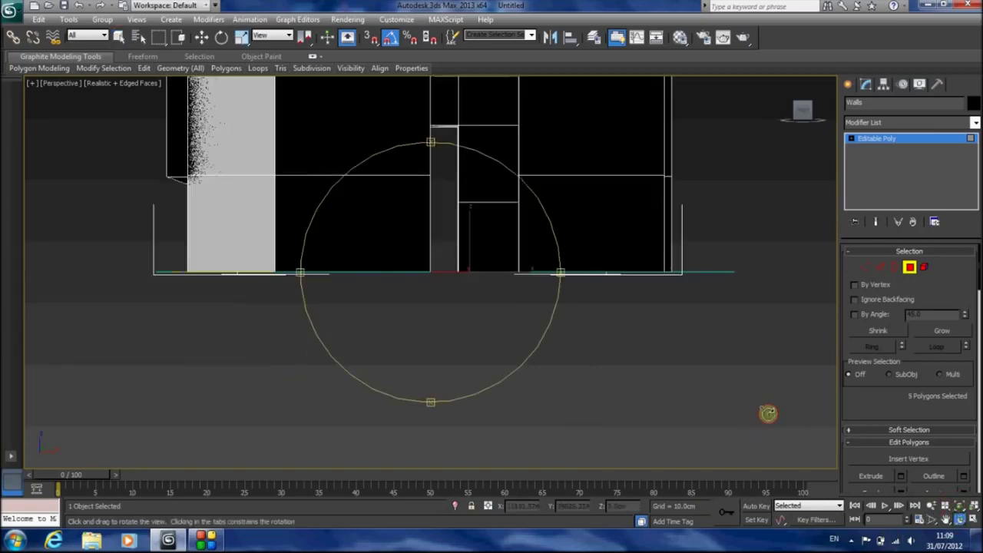
left_click_drag(461, 267, 721, 398)
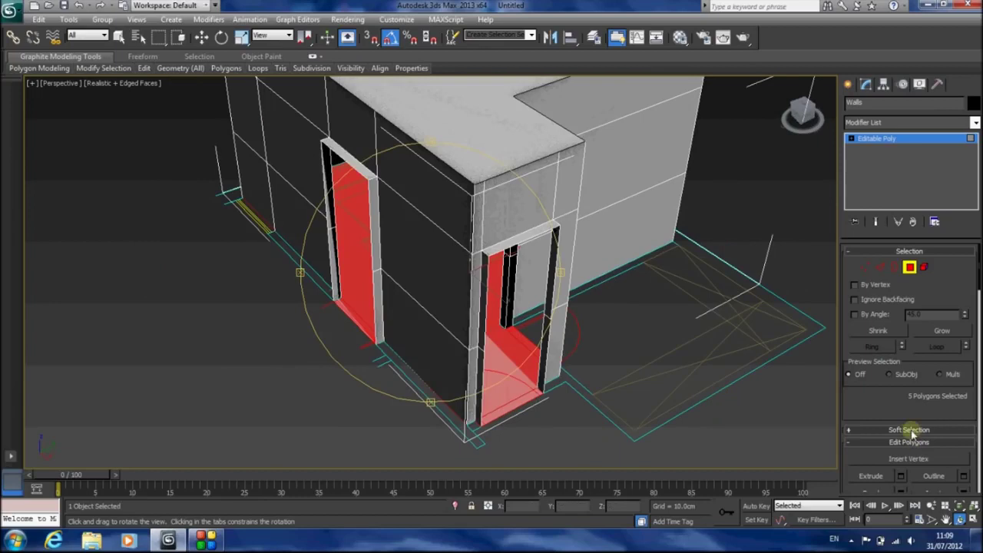
left_click_drag(877, 409, 884, 191)
scroll(921, 346, "down", 3)
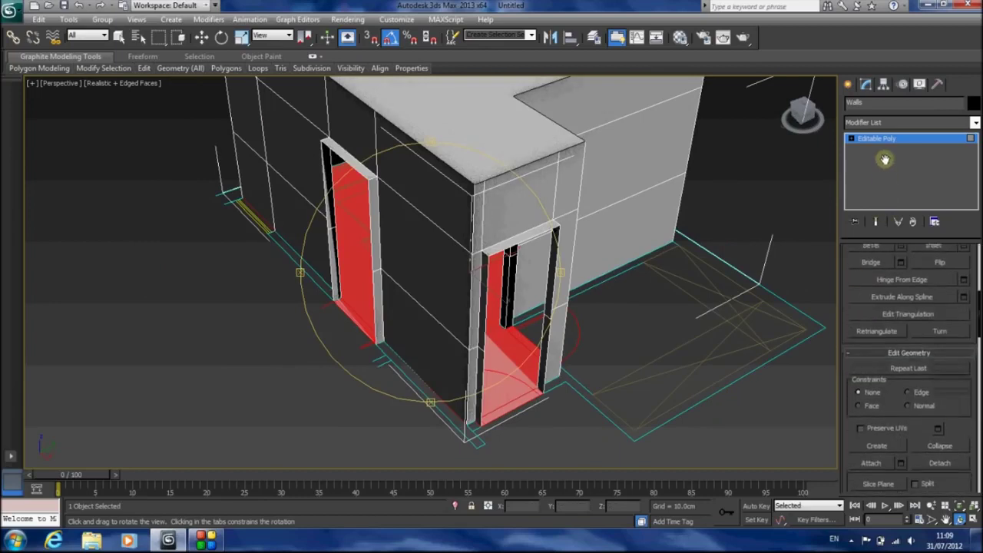
left_click(940, 461)
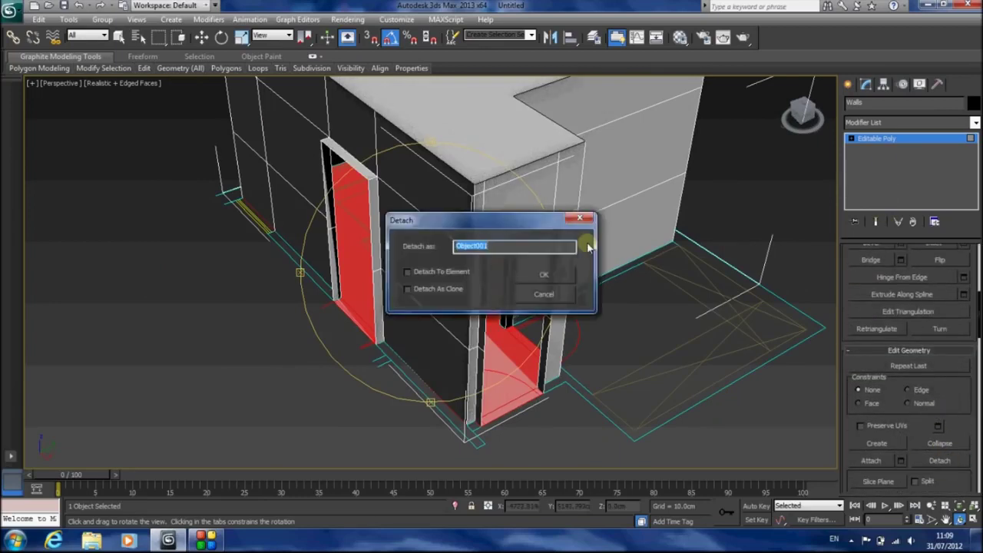
type("Fi")
key("Return")
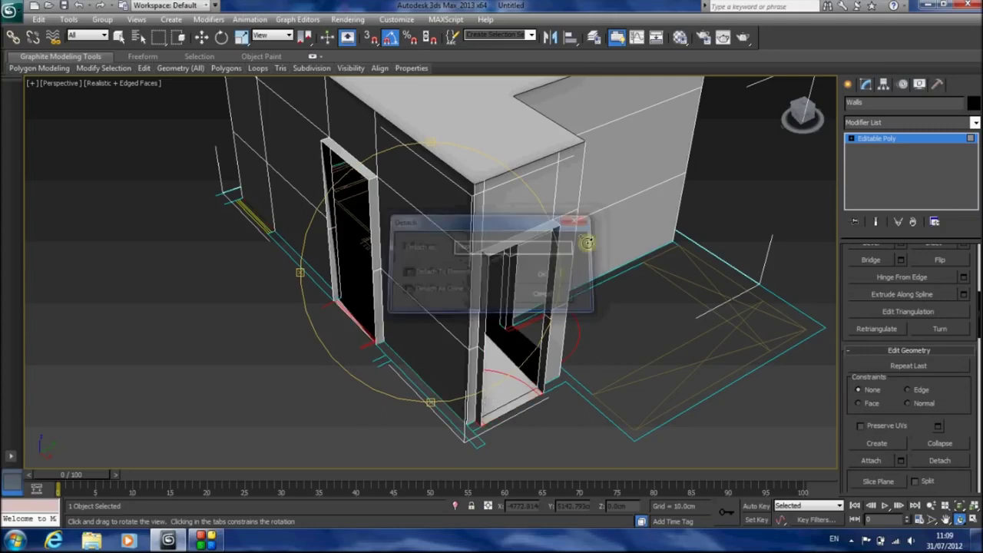
left_click(873, 144)
left_click_drag(467, 158, 481, 277)
scroll(481, 276, "down", 5)
scroll(487, 271, "up", 4)
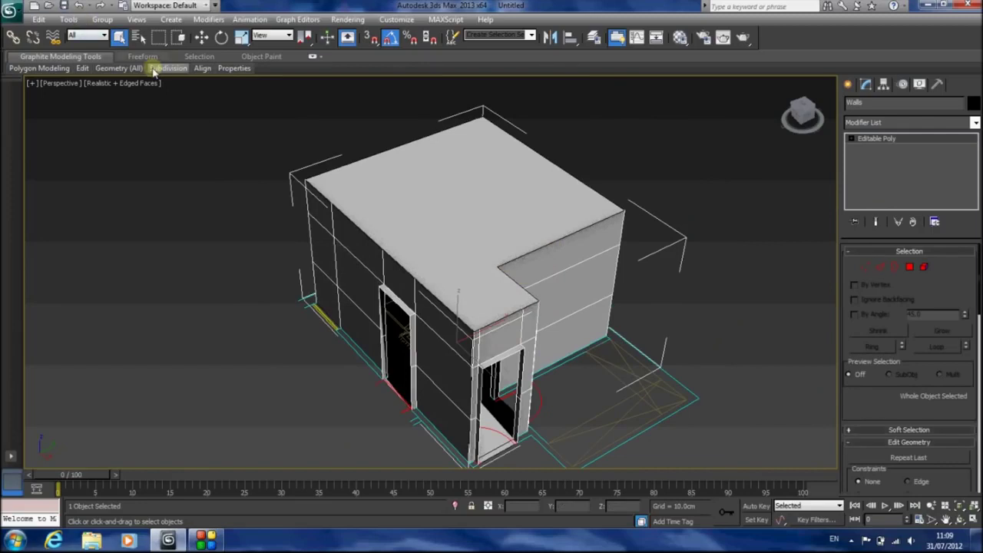
Step: Display the Top view as Shaded and hide the ceiling object to expose the furniture plan
key("t")
middle_click_drag(246, 85, 323, 244)
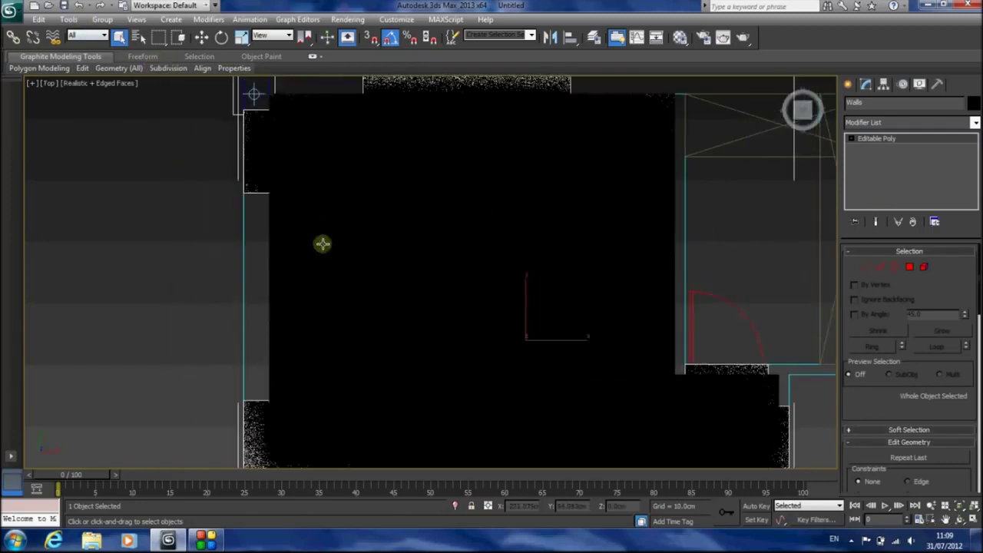
scroll(323, 243, "down", 3)
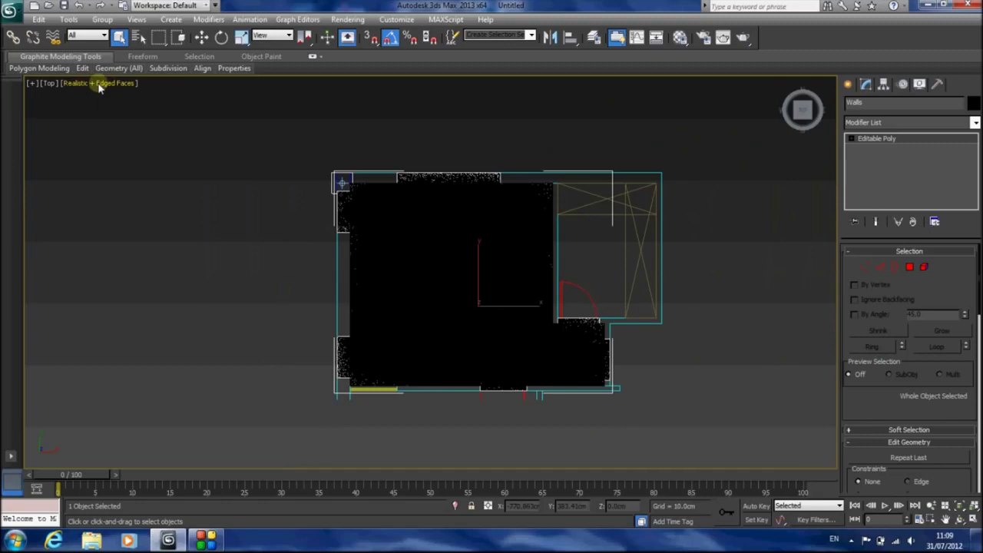
left_click(98, 84)
left_click(98, 112)
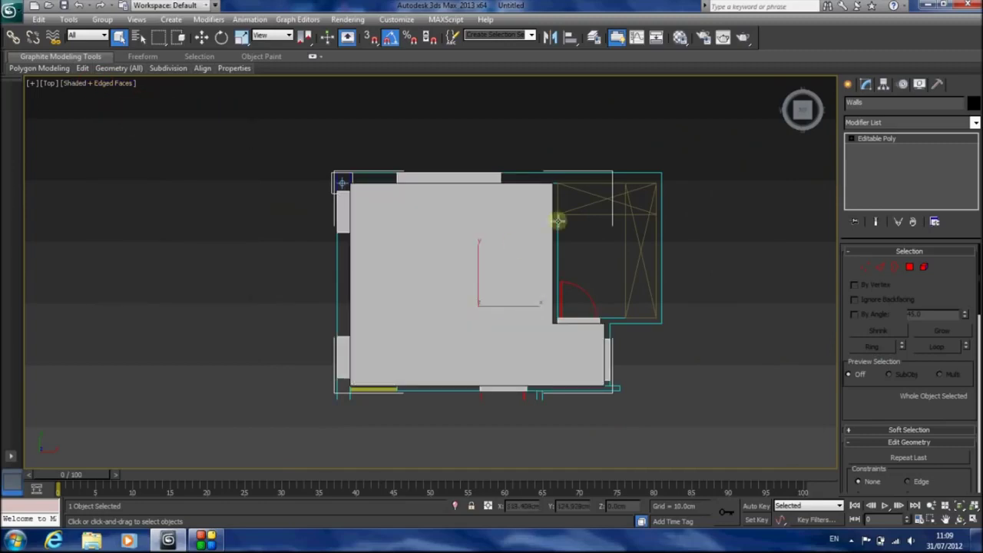
left_click(451, 251)
right_click(453, 254)
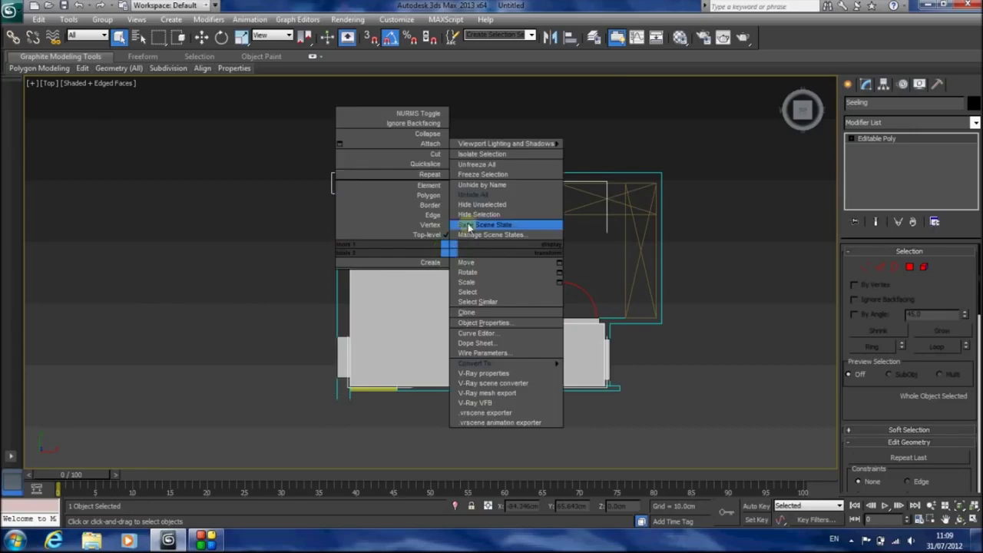
left_click(499, 223)
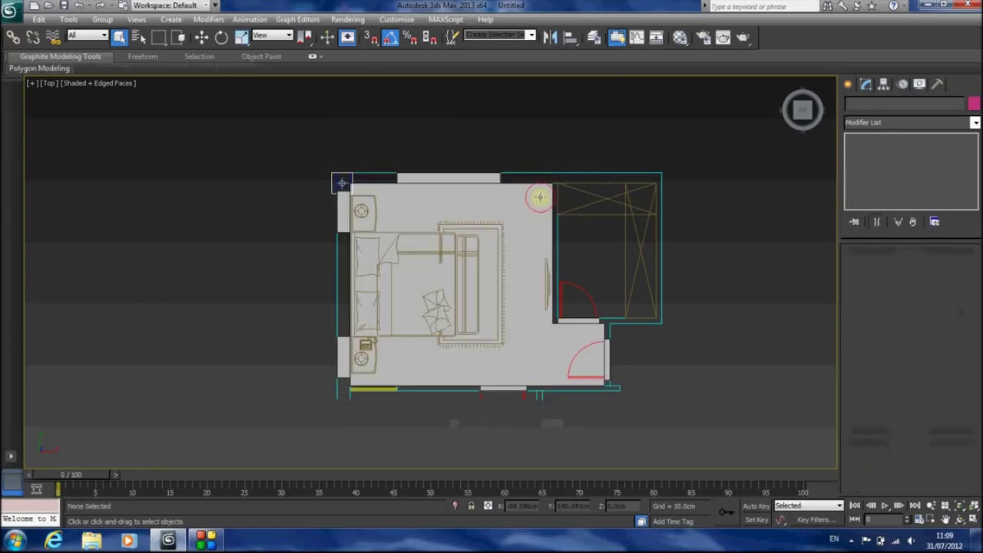
Step: Create a Target camera in the Top view beside the entrance door, aimed diagonally across the bed at the opposite corner
left_click(848, 83)
left_click(899, 107)
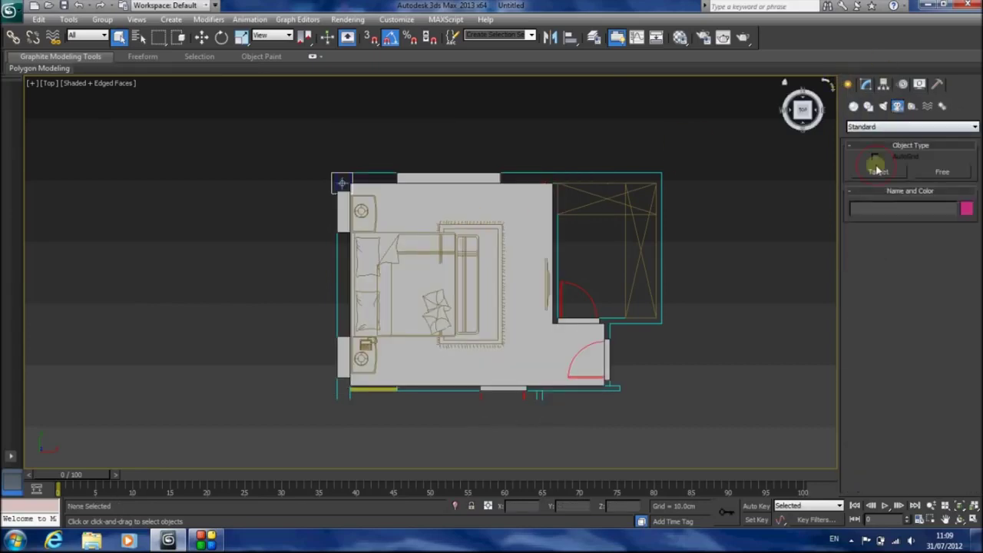
left_click(881, 172)
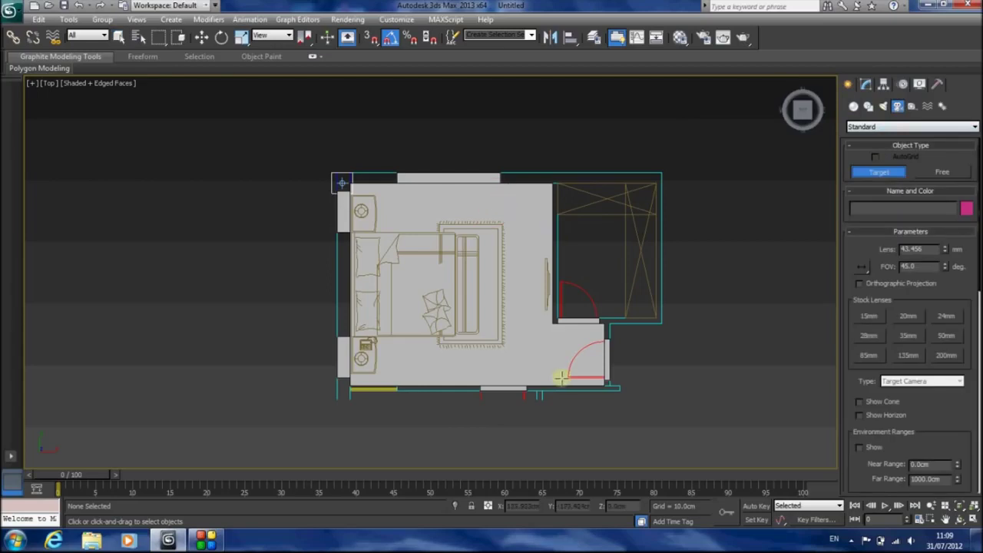
mouse_move(573, 387)
left_mouse_down()
mouse_move(358, 259)
mouse_move(323, 203)
left_mouse_up()
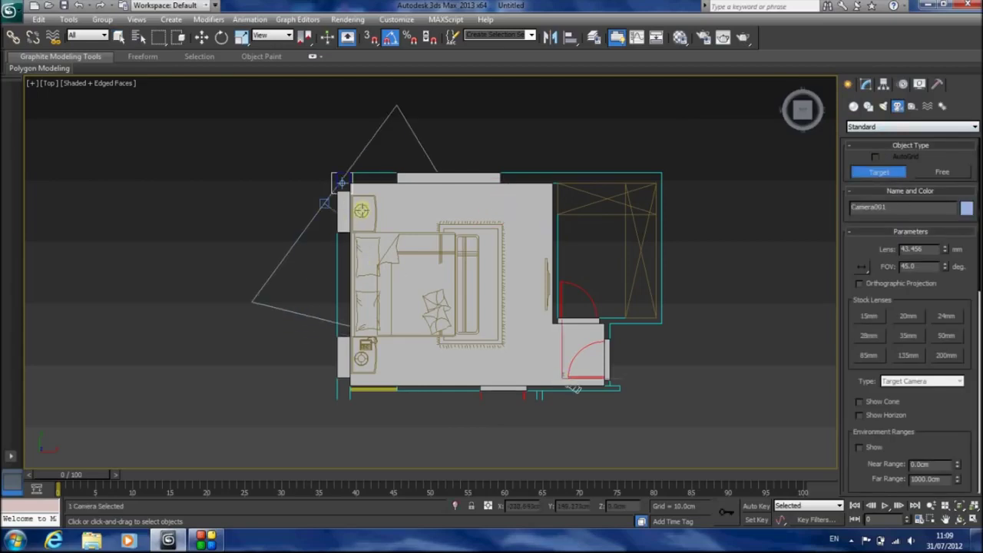
Step: Raise the camera together with its target to about the middle of the room's height in the Front view
key("f")
scroll(523, 268, "down", 5)
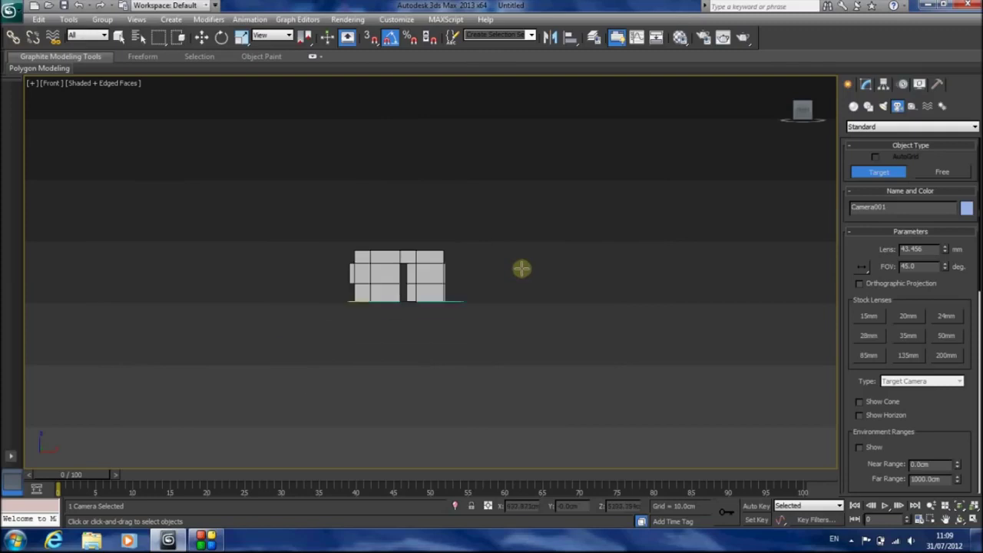
scroll(516, 268, "down", 3)
middle_click_drag(482, 309, 508, 259)
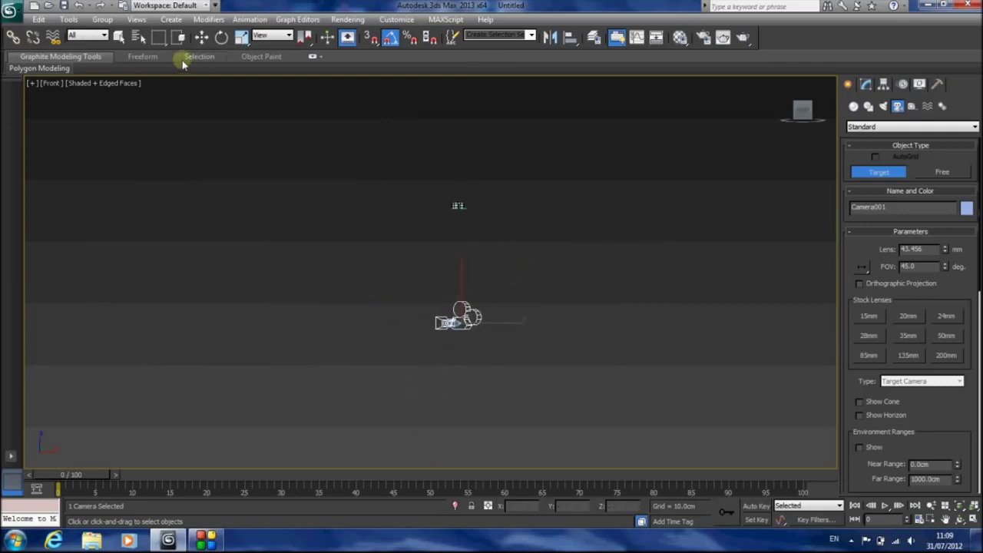
left_click(119, 36)
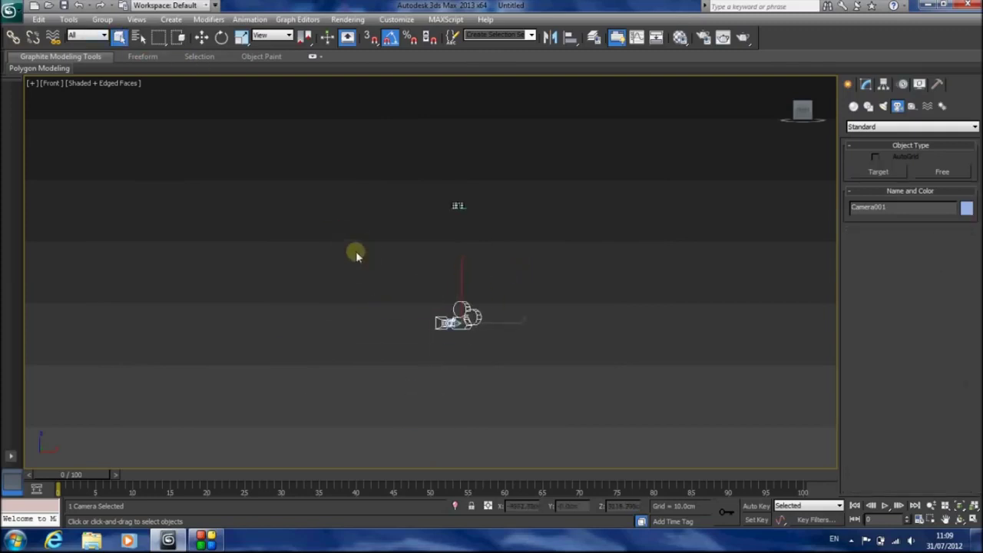
left_click(201, 37)
left_click_drag(460, 278, 474, 143)
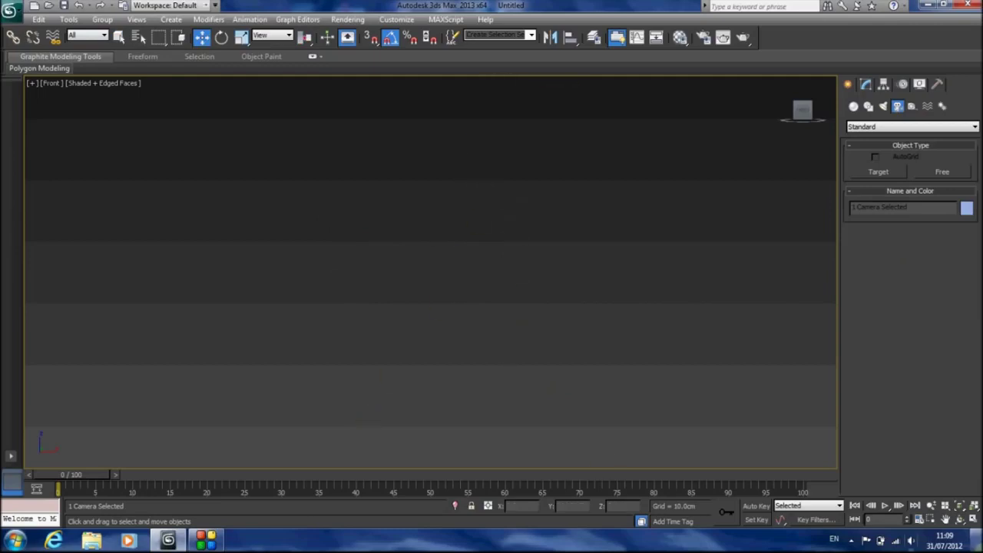
left_click(959, 505)
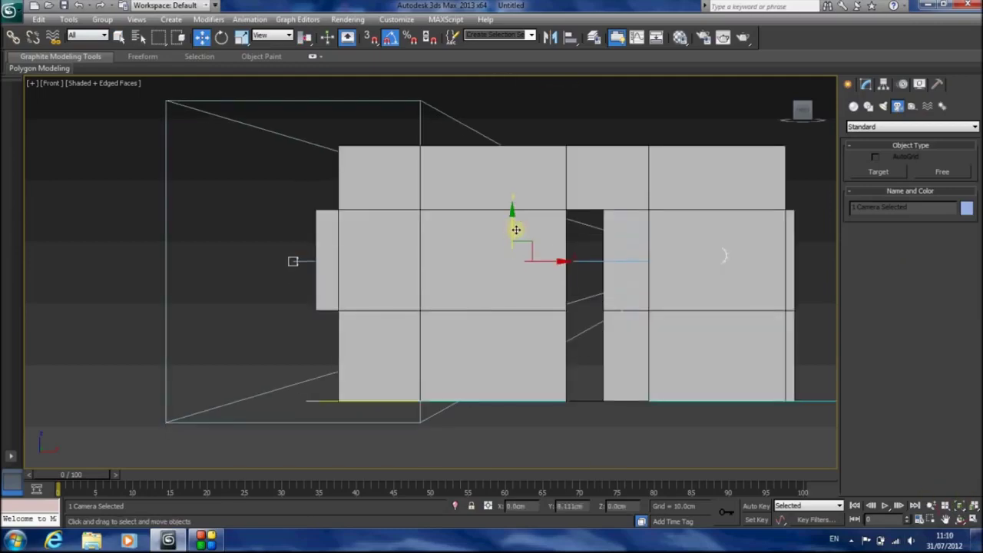
Step: Move only the camera about 28 cm in X and 11 cm in Y towards the entrance door in the Top view
key("t")
left_click(560, 376)
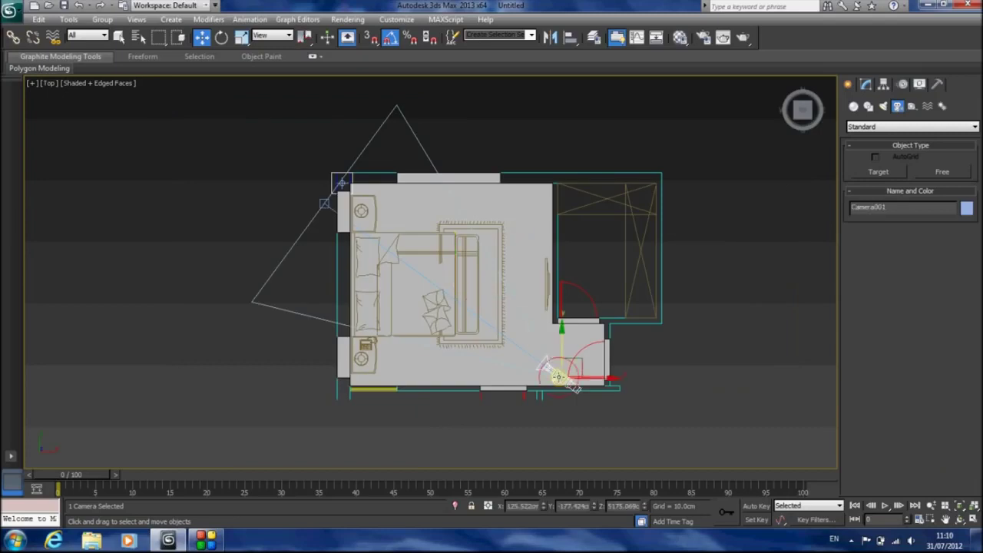
left_click_drag(585, 361, 595, 358)
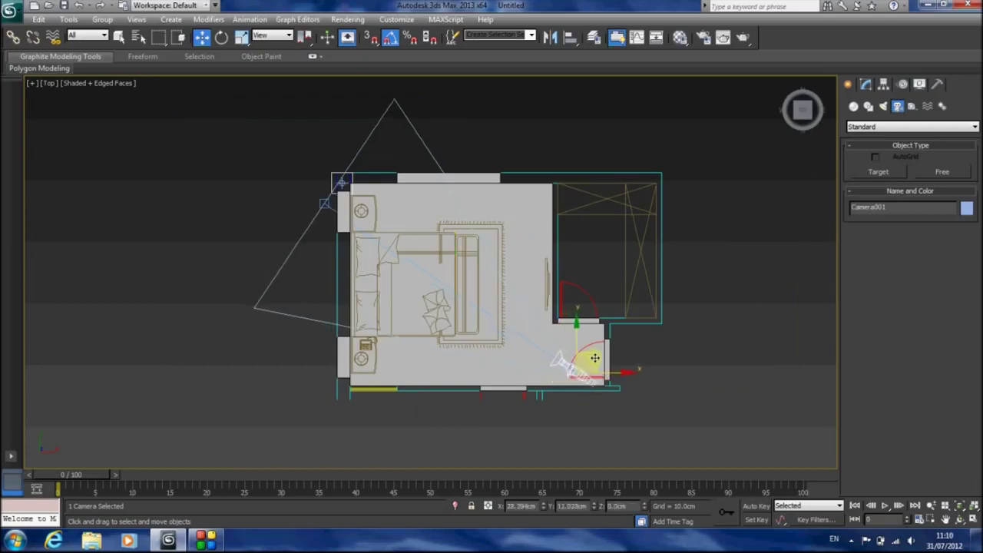
Step: Set the camera to the 24 mm stock lens and nudge it slightly away from the door
left_click(866, 85)
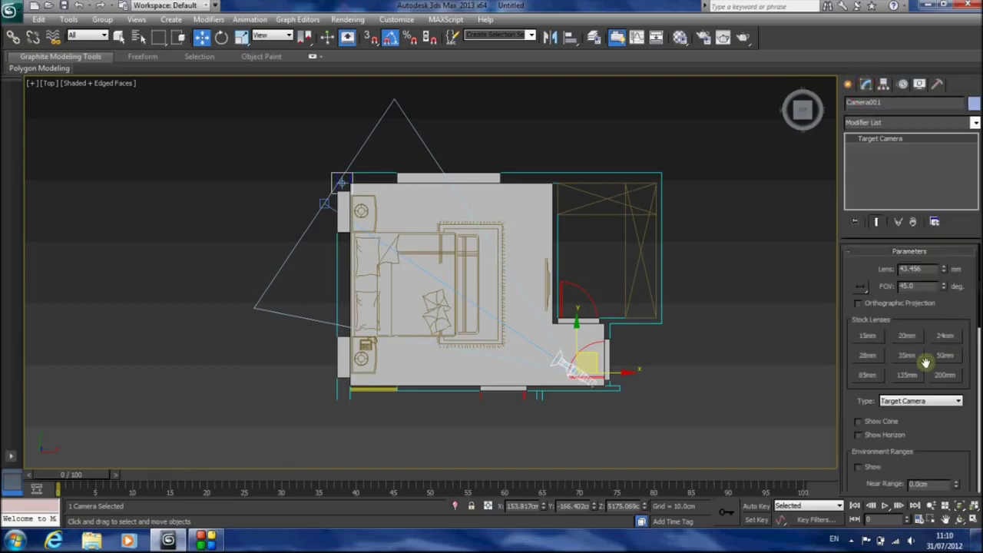
left_click(868, 355)
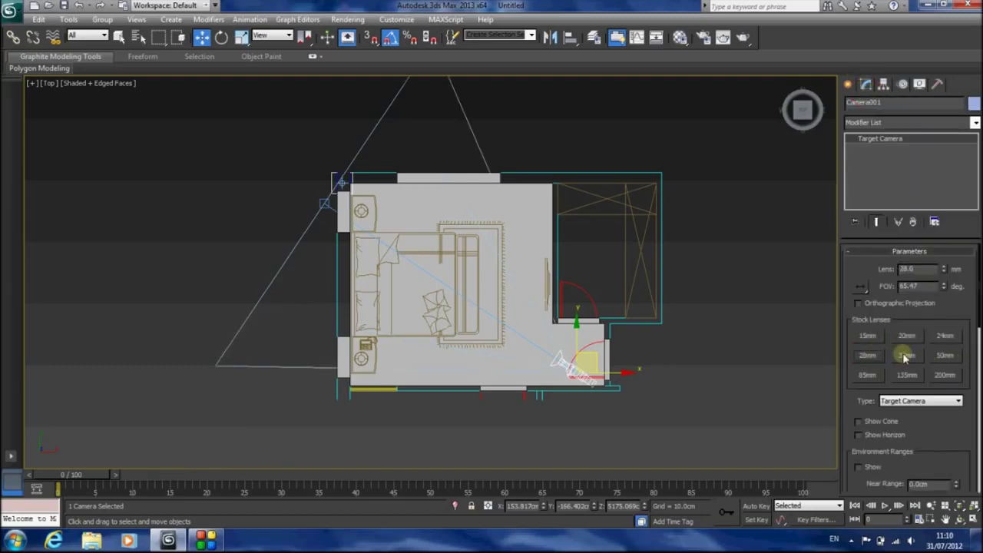
left_click(944, 336)
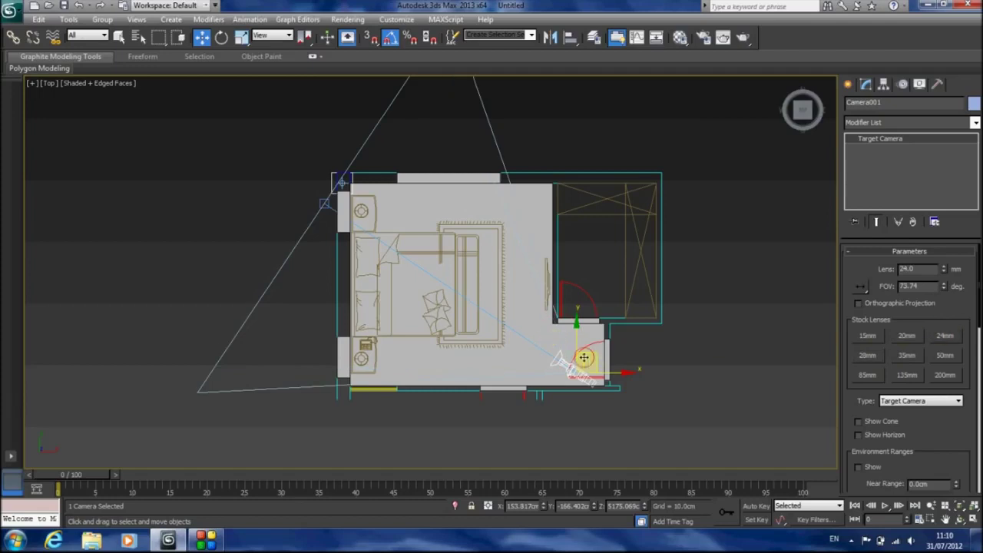
left_click_drag(584, 357, 581, 357)
Step: Look through the camera and unhide all objects to bring back the ceiling
key("c")
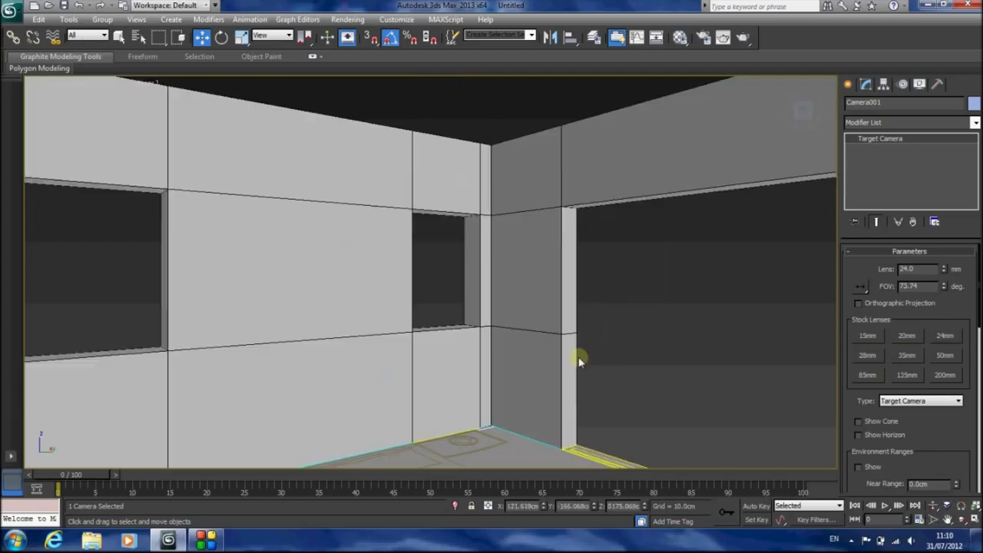
right_click(472, 103)
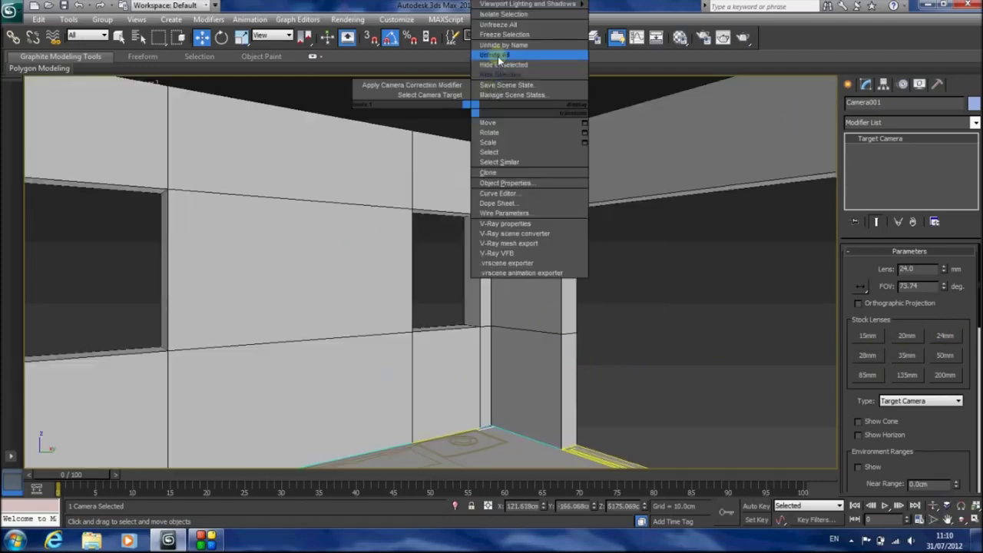
left_click(496, 55)
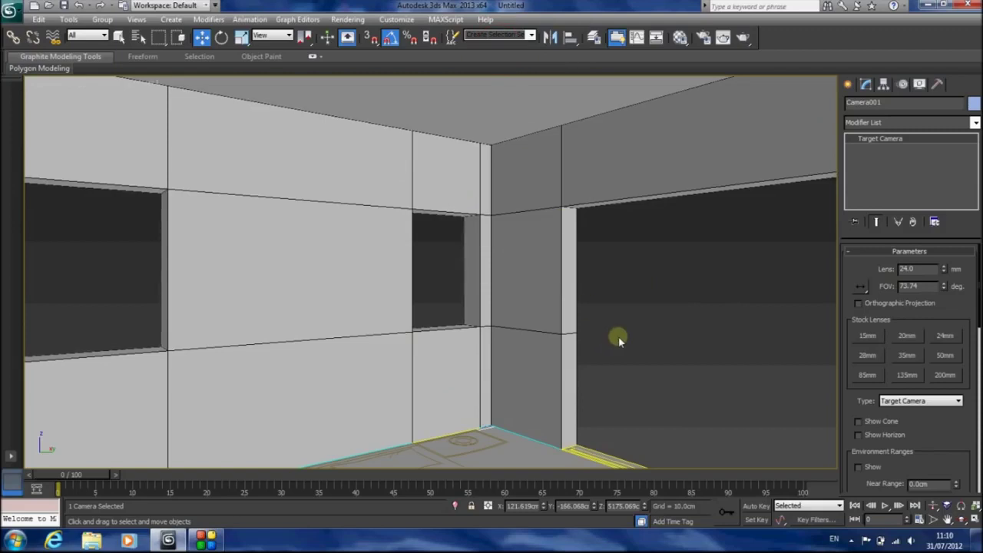
Step: Dolly and pan the camera view to frame more of the floor and the large window opening
left_click(933, 505)
left_click_drag(602, 343, 601, 344)
middle_click_drag(601, 343, 594, 317)
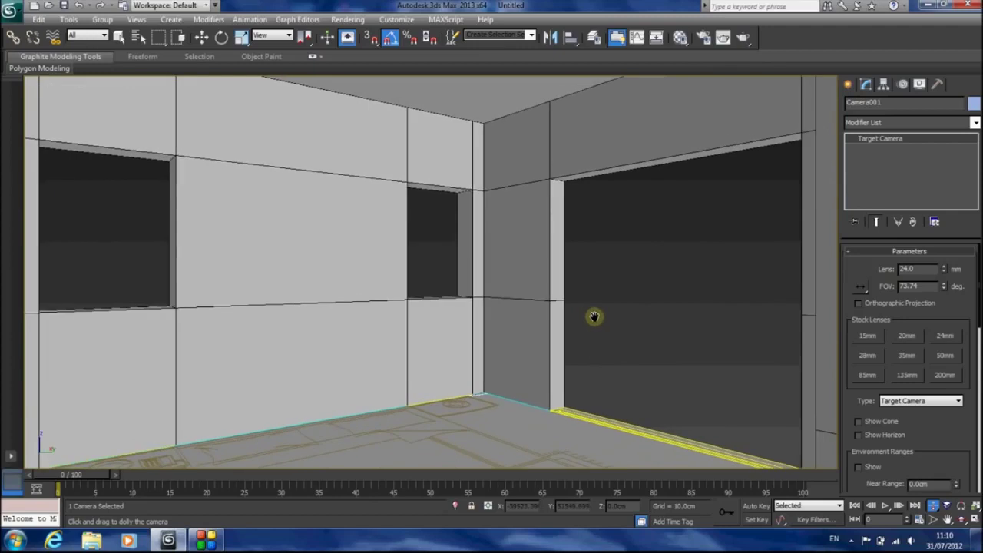
left_click_drag(598, 325, 599, 325)
left_click(120, 37)
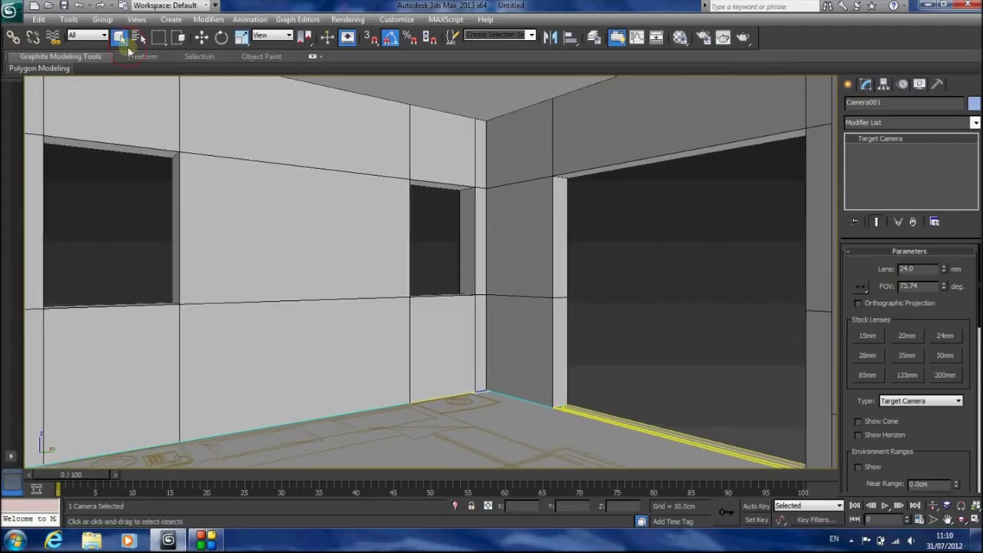
Step: Move the camera about 92 cm in negative Y, outside the room's wall, and display the Top view in wireframe
key("t")
left_click(201, 36)
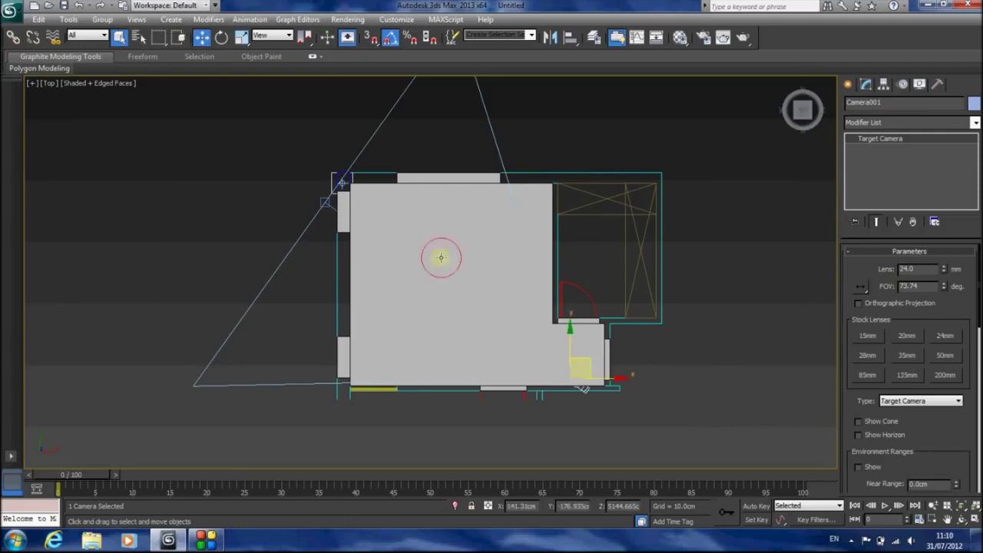
left_click_drag(591, 365, 590, 415)
key("F3")
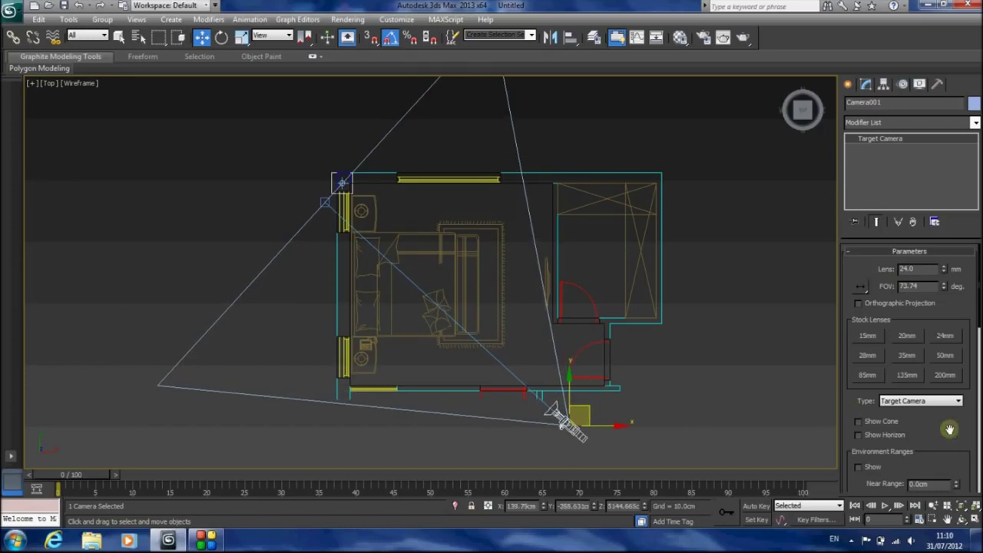
Step: Enable manual clipping for the camera and set its near clip to about 174 cm, just inside the room's wall
left_click_drag(947, 433, 935, 337)
left_click(859, 434)
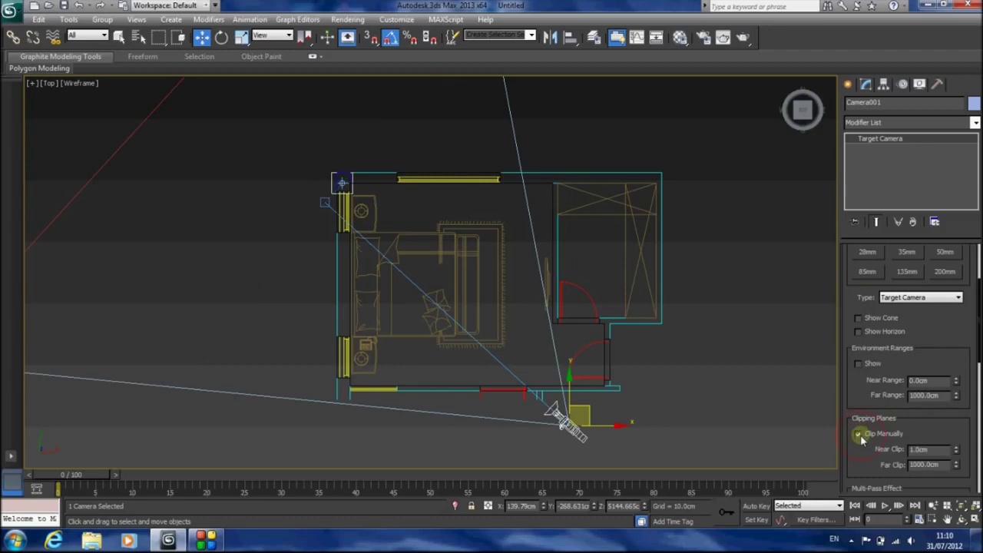
left_click_drag(957, 437, 931, 201)
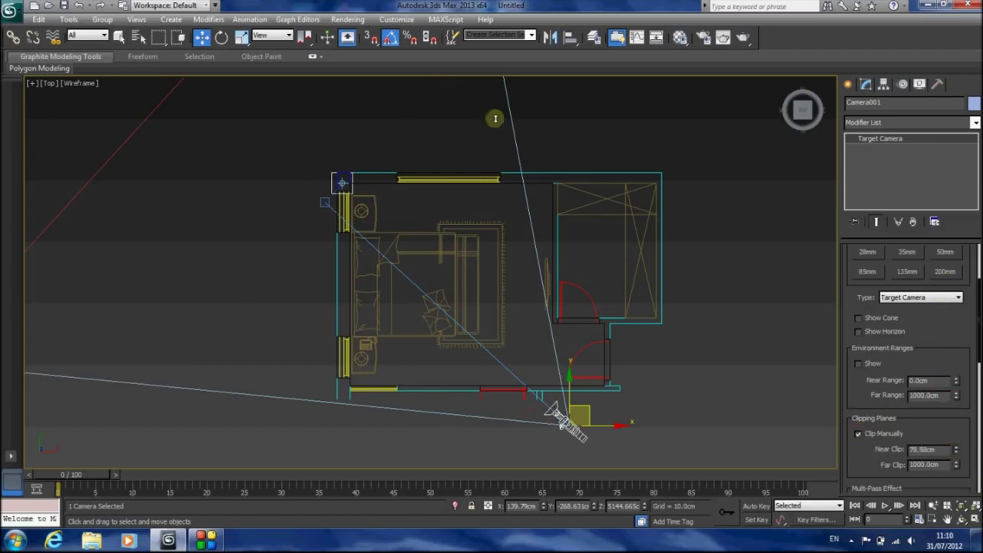
left_click_drag(495, 118, 154, 303)
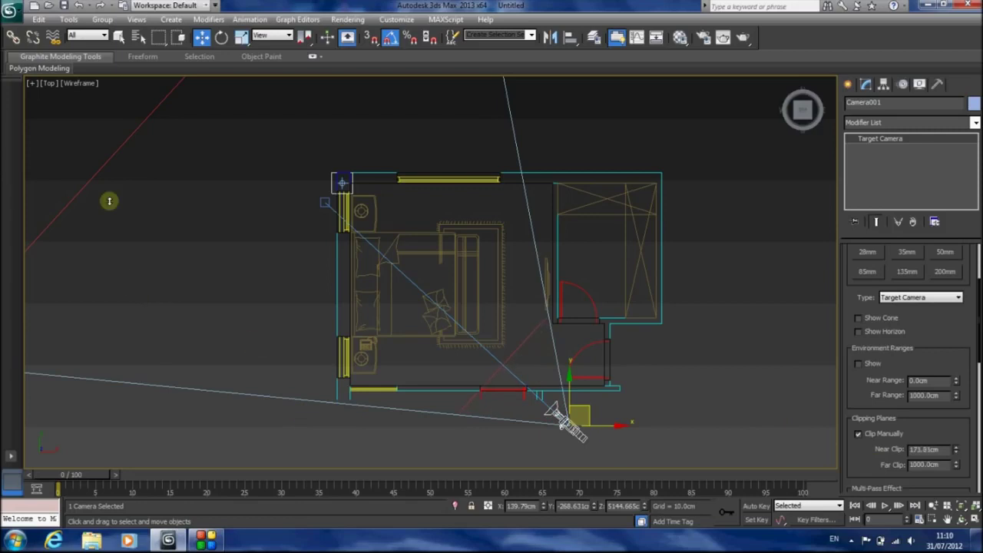
Step: Move the camera farther outside the room, then move its target beyond the wall with the wide window opening
middle_click_drag(158, 210, 203, 276)
scroll(236, 303, "down", 3)
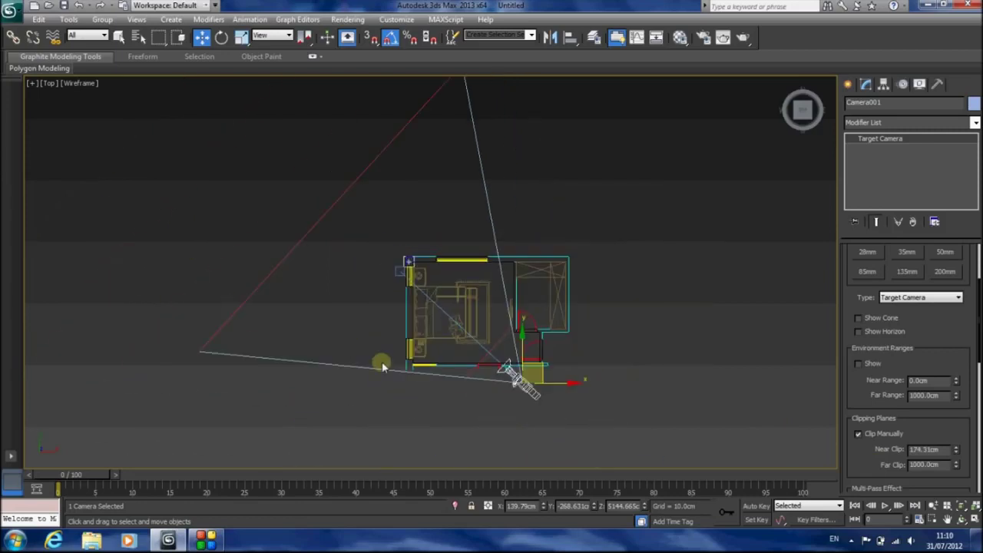
mouse_move(541, 364)
left_mouse_down()
mouse_move(541, 346)
mouse_move(530, 379)
left_mouse_up()
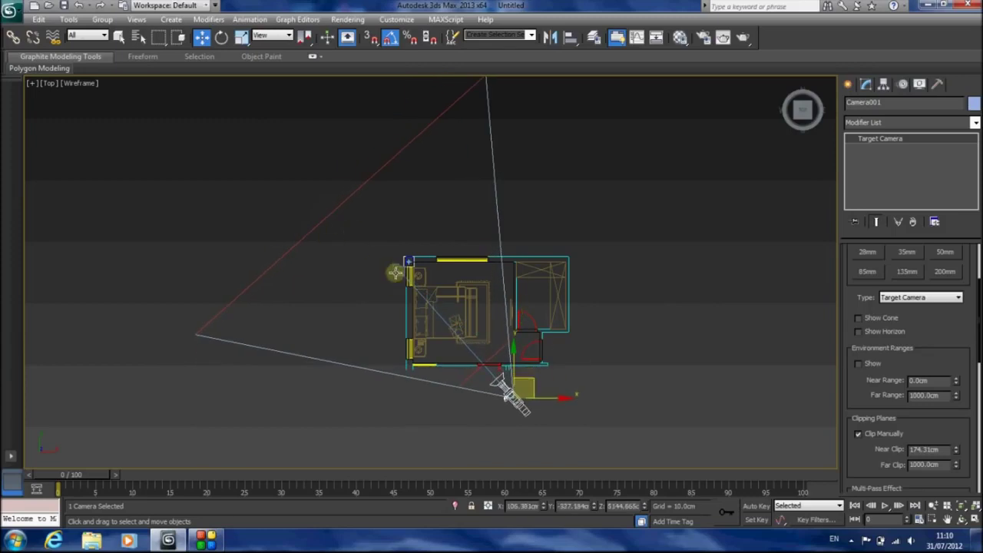
left_click(397, 272)
left_click_drag(419, 258, 441, 207)
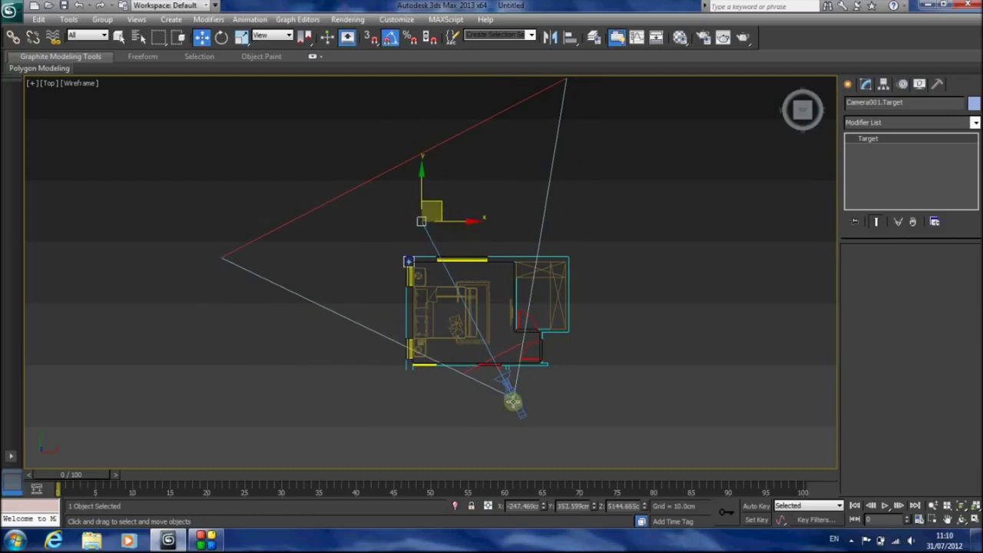
Step: Shift the camera closer to the room, to about X 47 cm, Y -288 cm, and look through it
left_click(513, 398)
left_click_drag(533, 379, 518, 371)
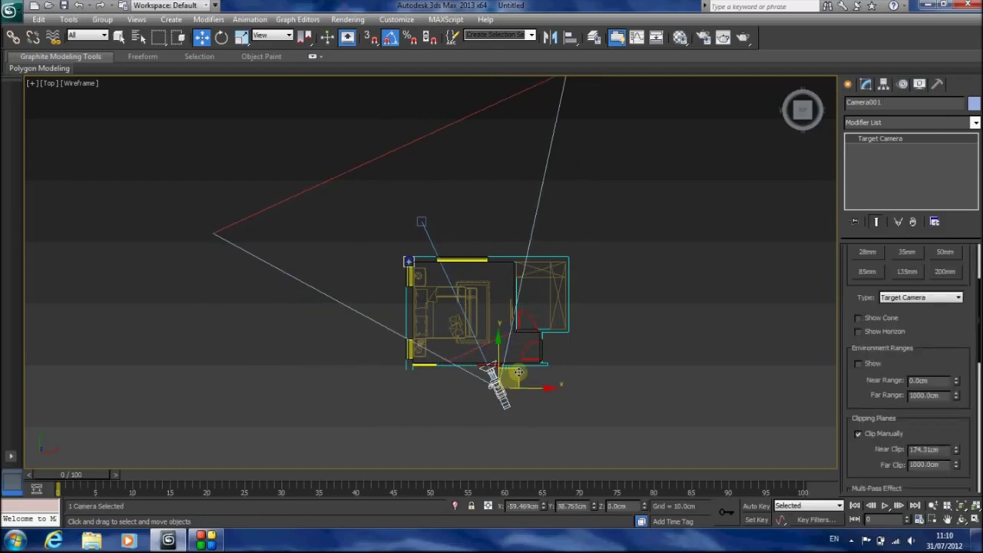
key("c")
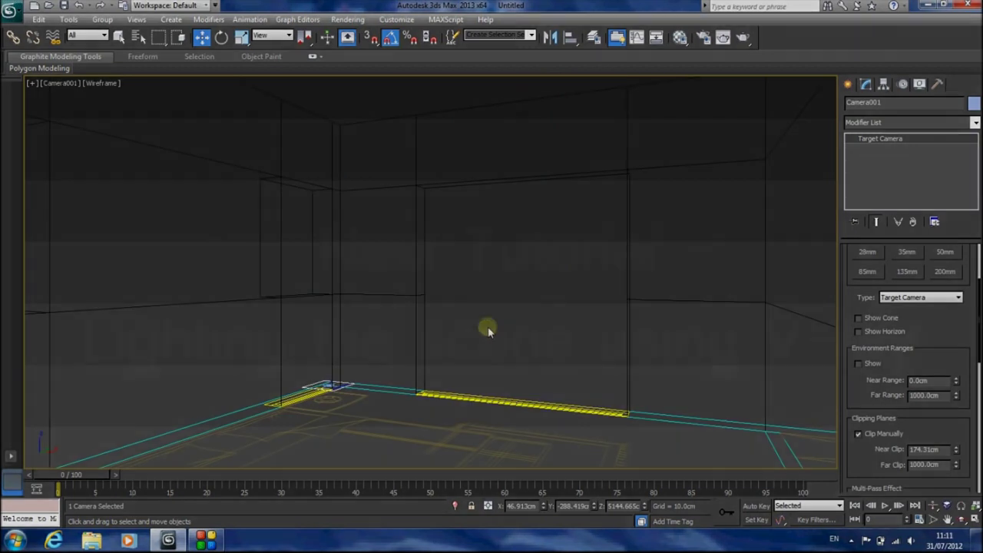